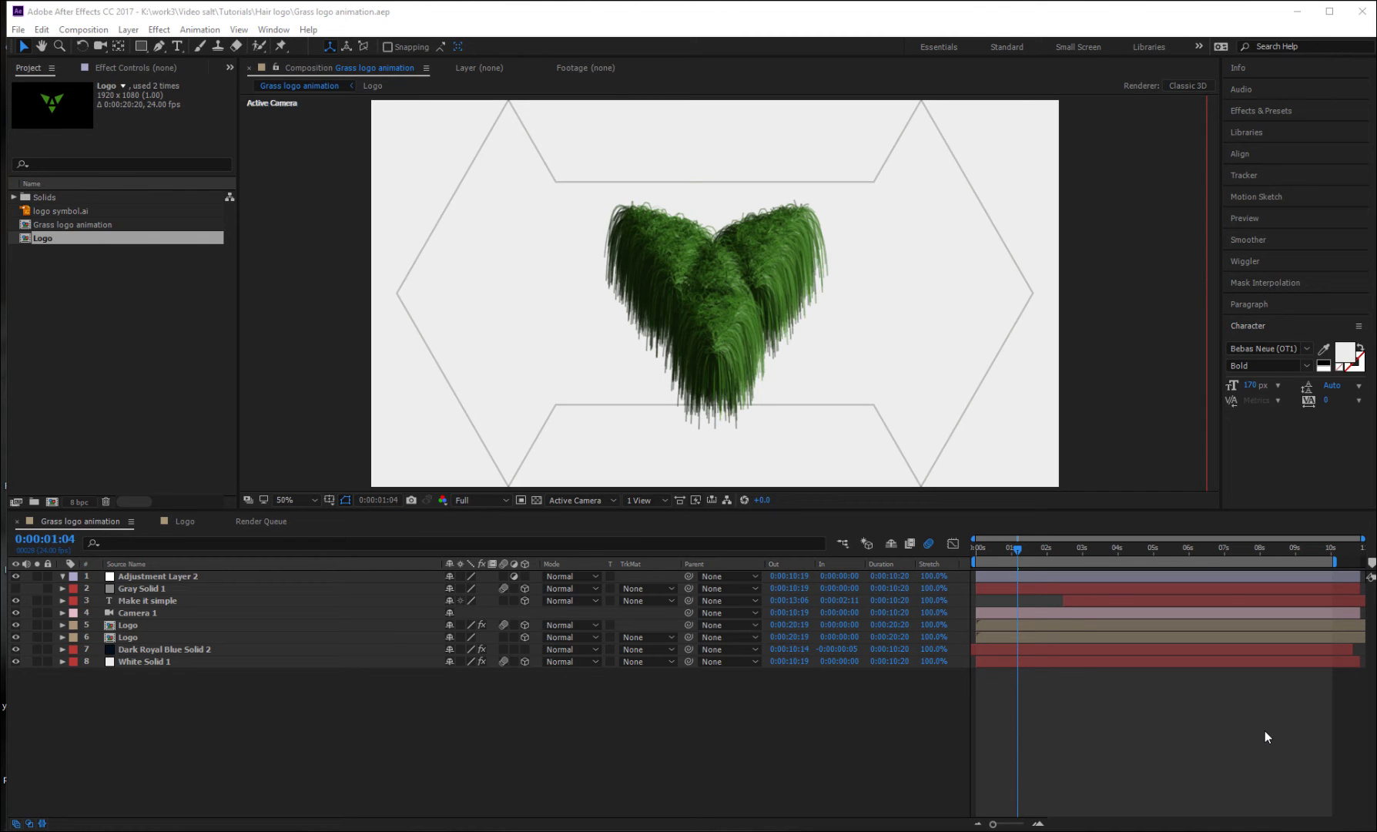
- Watch the rendered grass logo animation as a reference and close the player
click(592, 829)
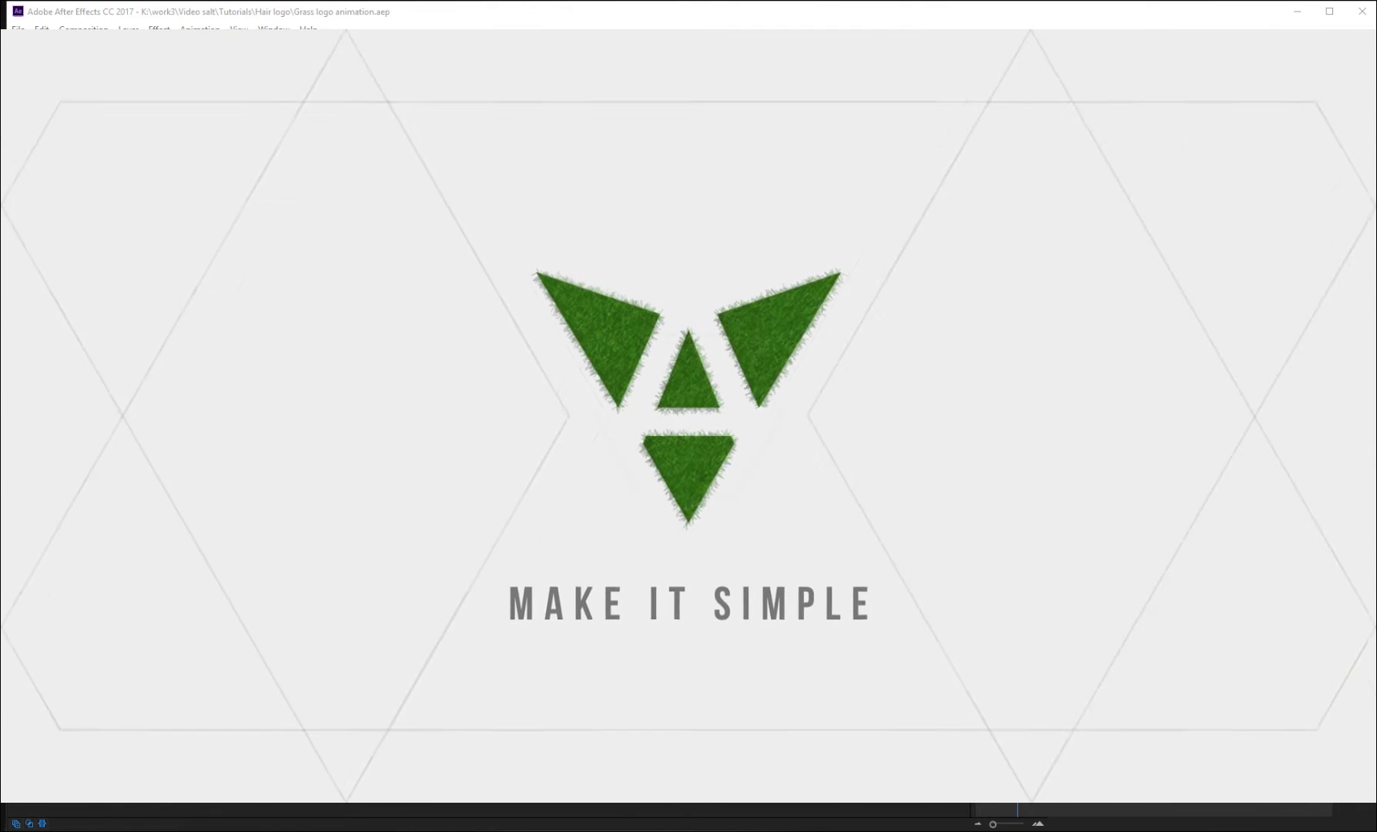
key(Escape)
click(638, 614)
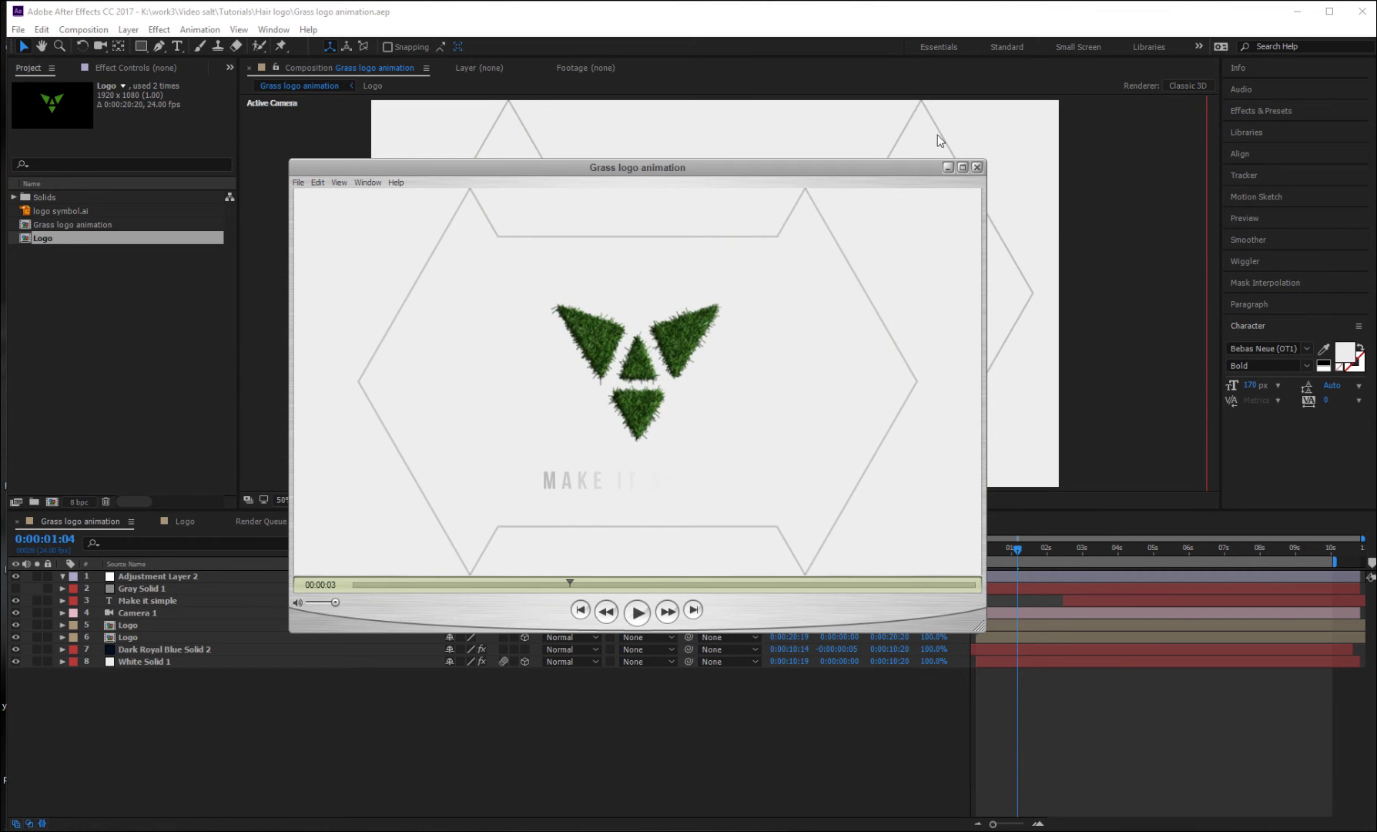
click(976, 167)
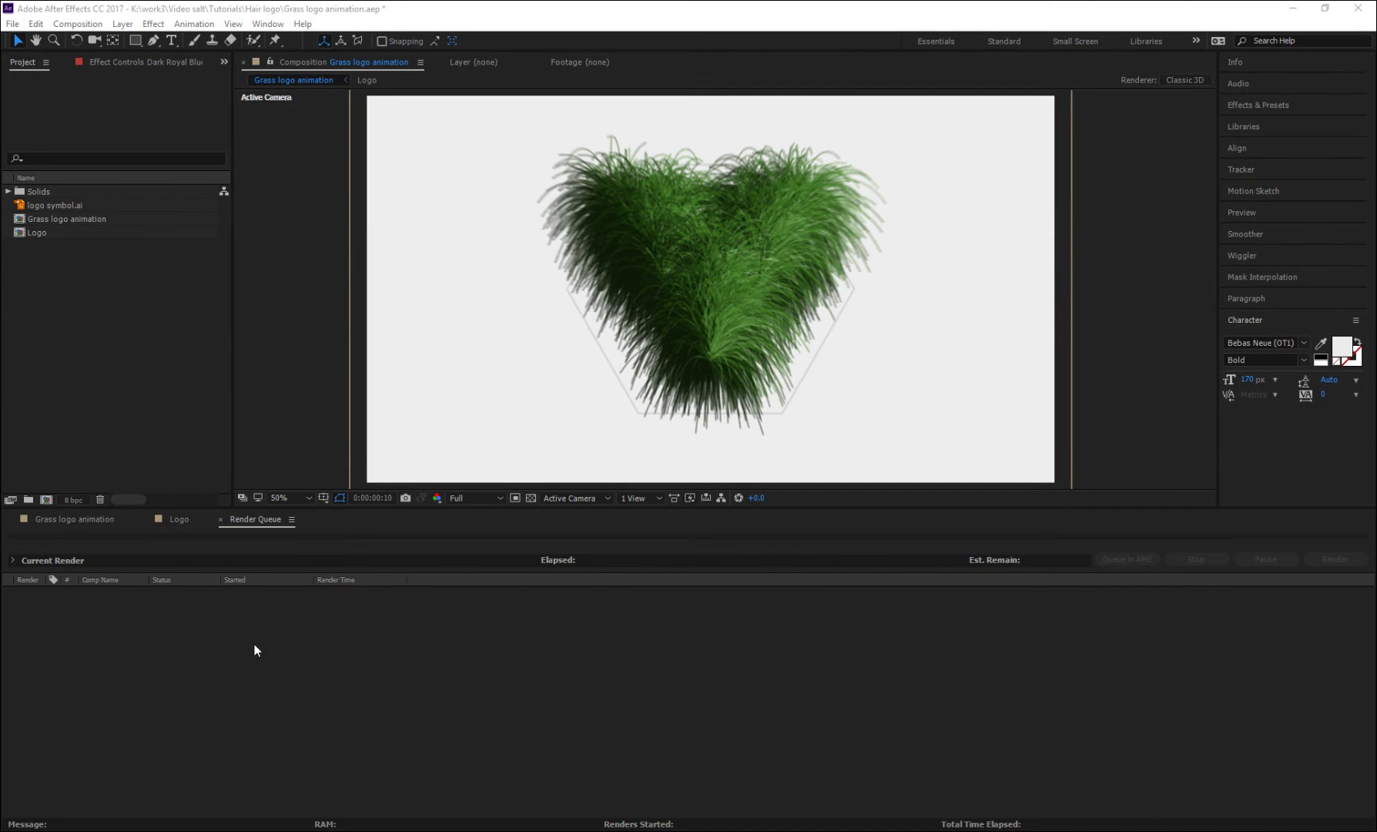
- Create a new composition named "grass ani" with the HDTV 1080 24 preset
right_click(56, 344)
click(199, 349)
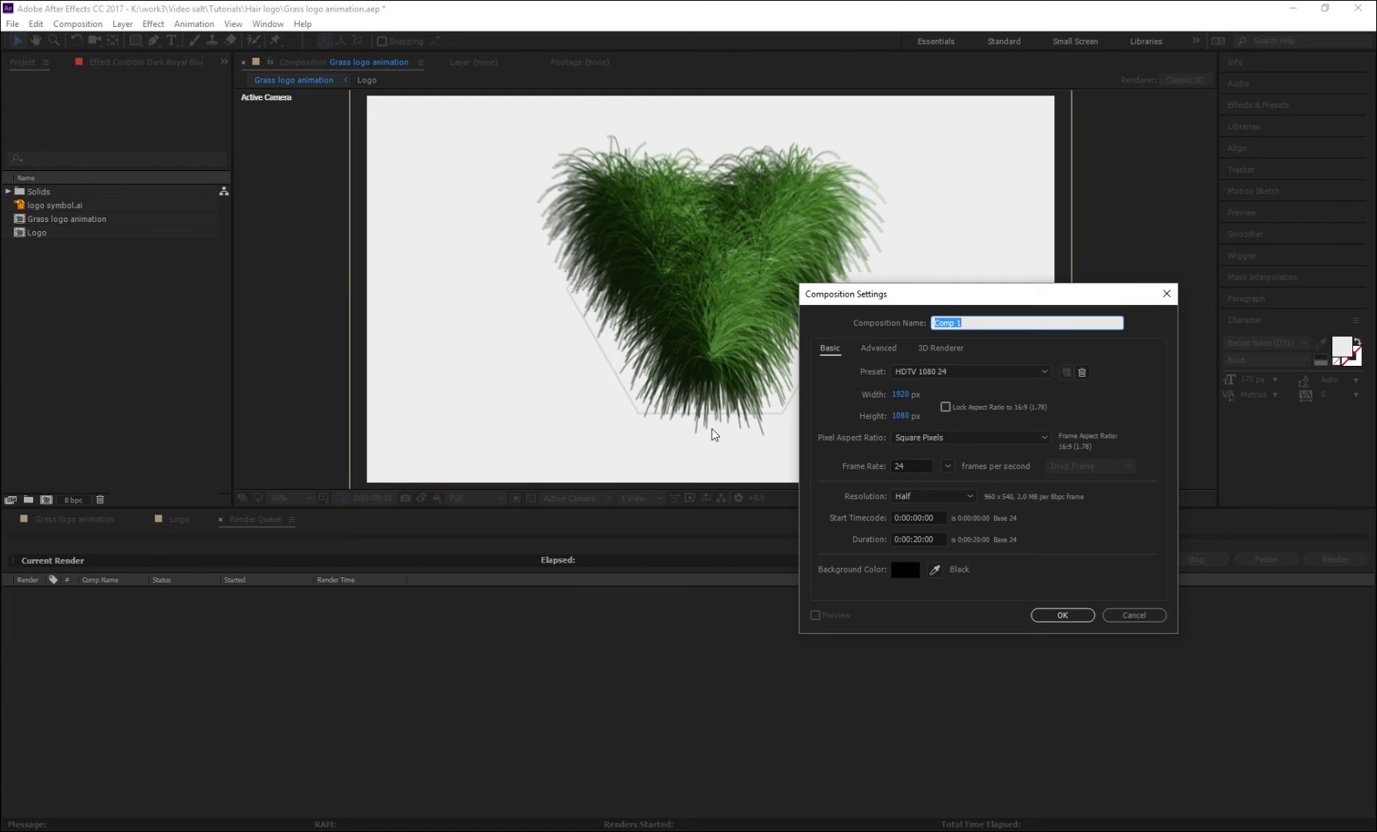
text(grass ani)
click(941, 370)
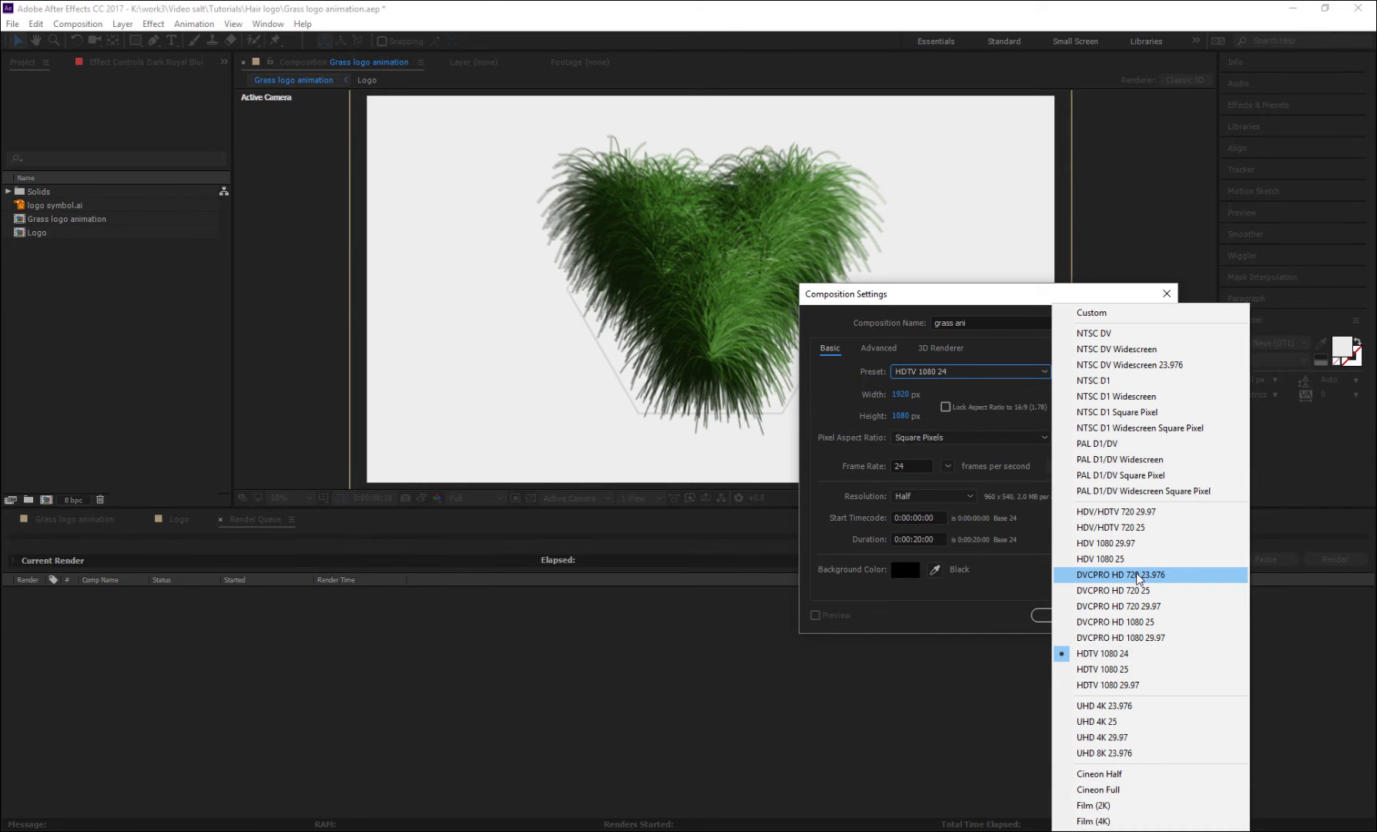
click(1129, 661)
click(1048, 616)
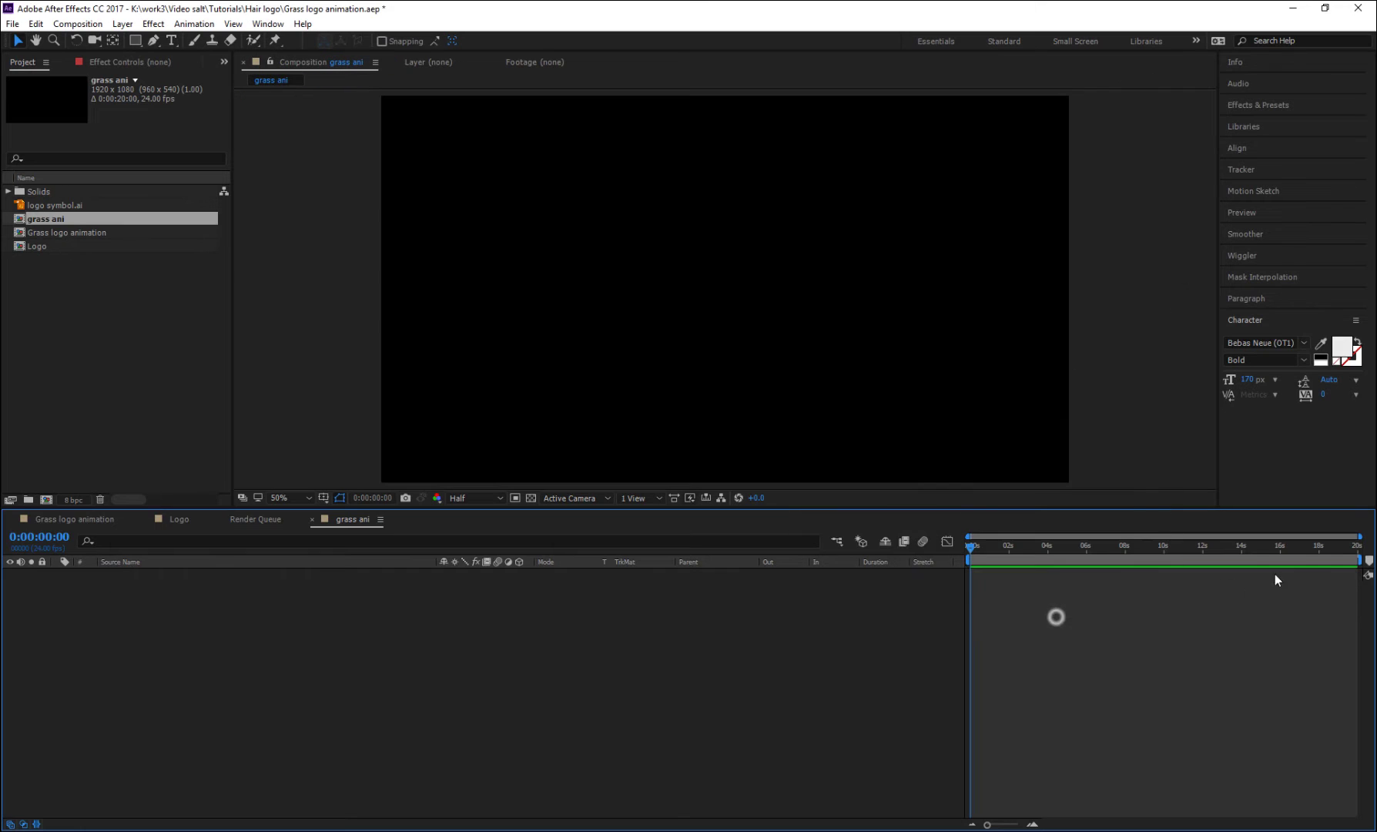
- Add logo symbol.ai to the grass ani composition as a layer and pre-compose it
click(46, 203)
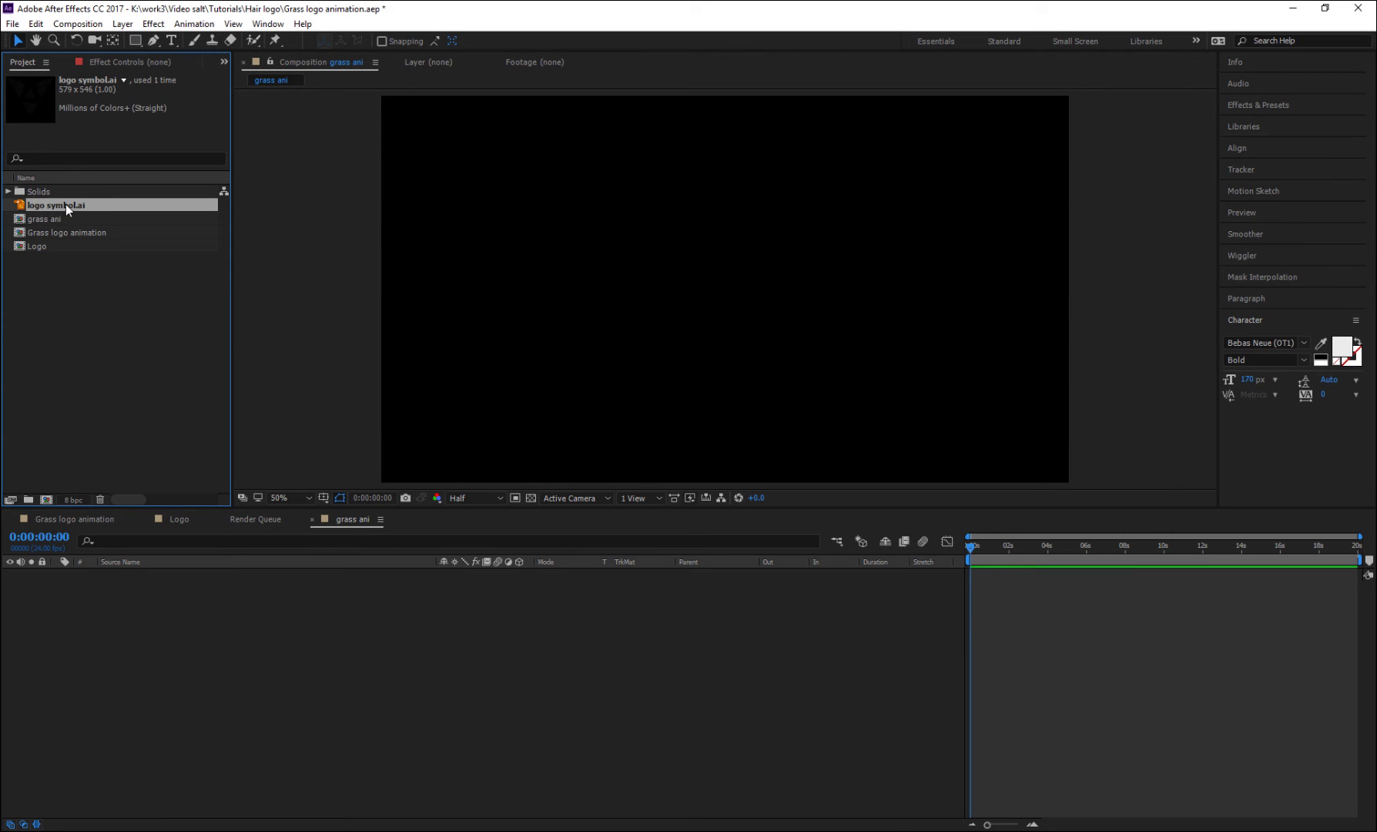
drag(54, 204, 355, 597)
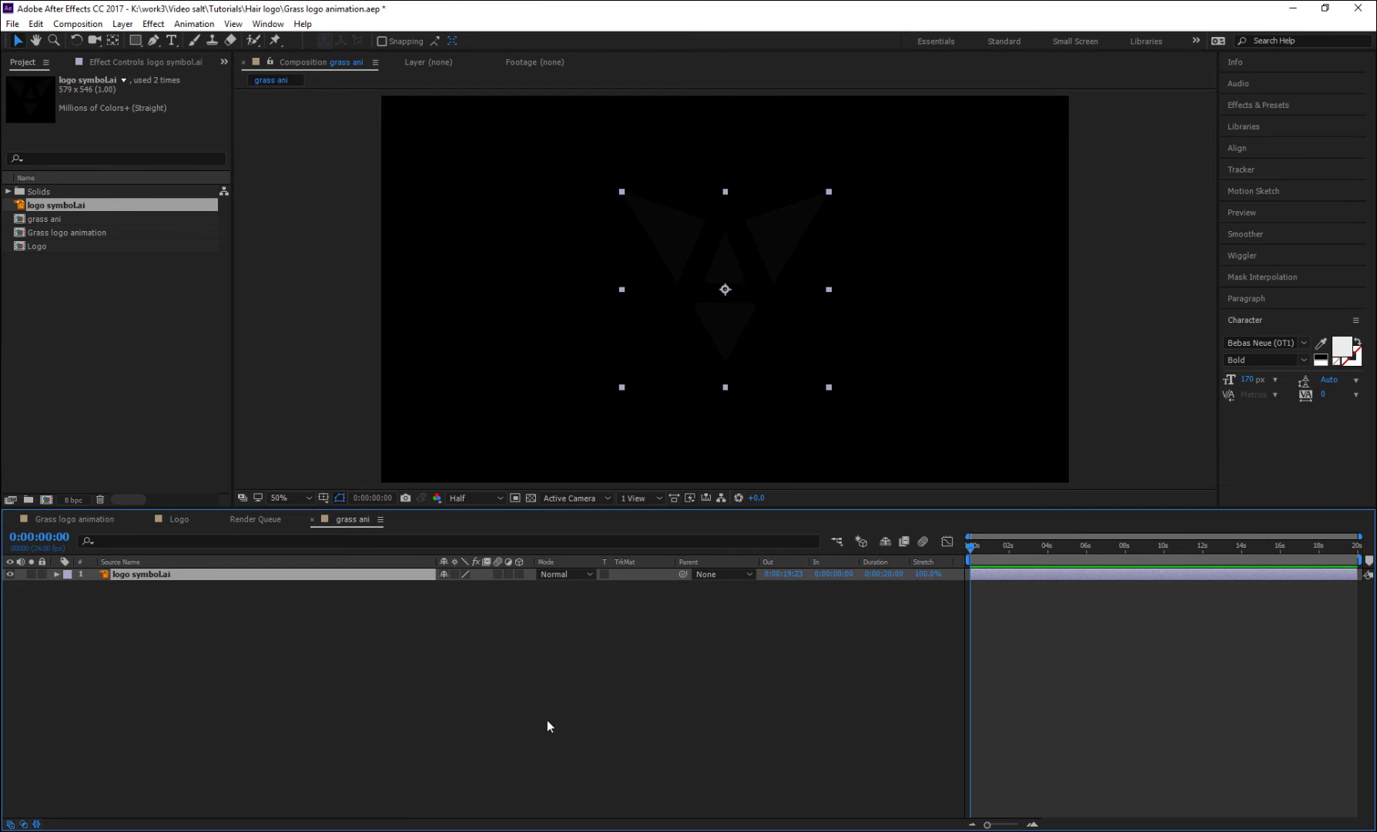
click(361, 641)
click(179, 577)
click(179, 577)
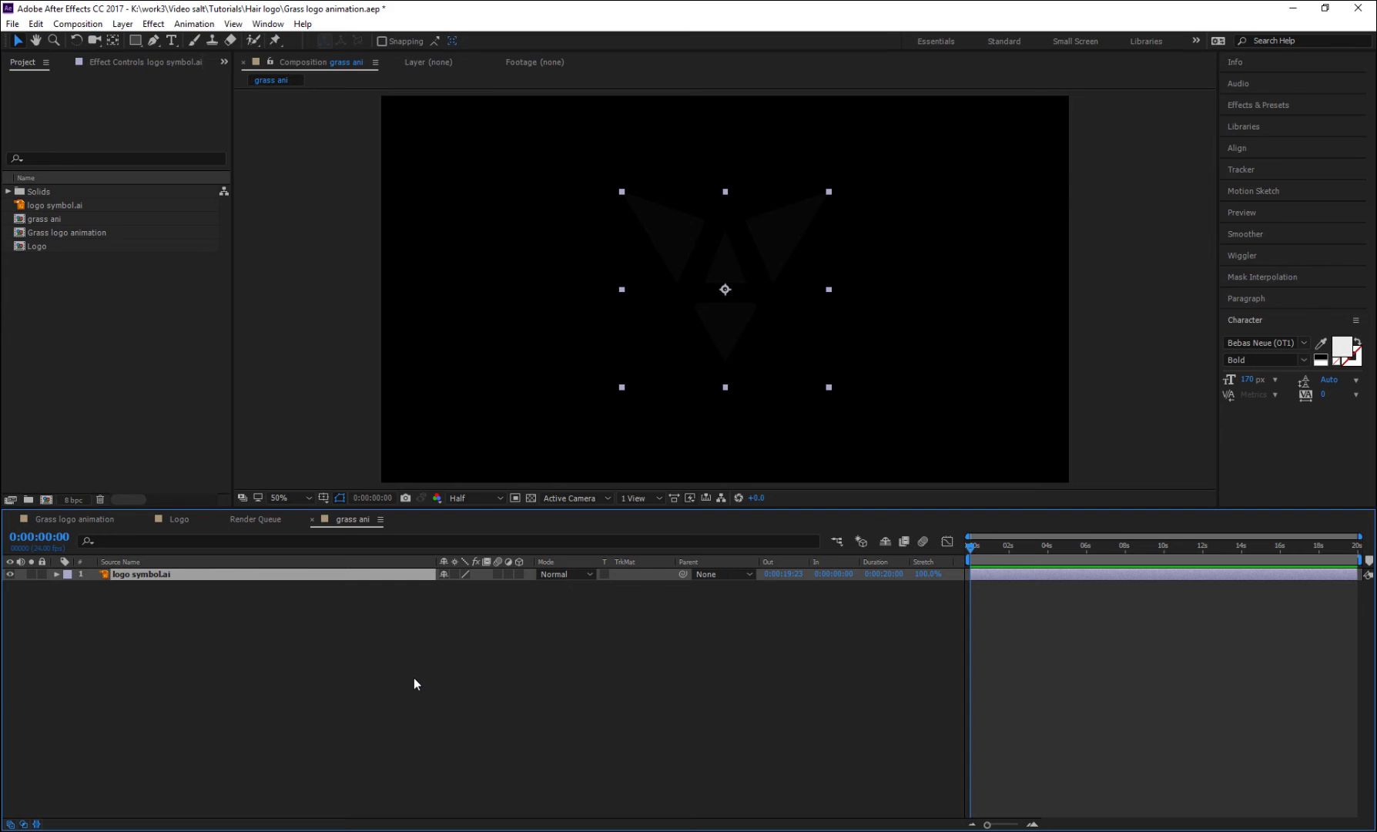
key(ctrl+shift+c)
click(729, 505)
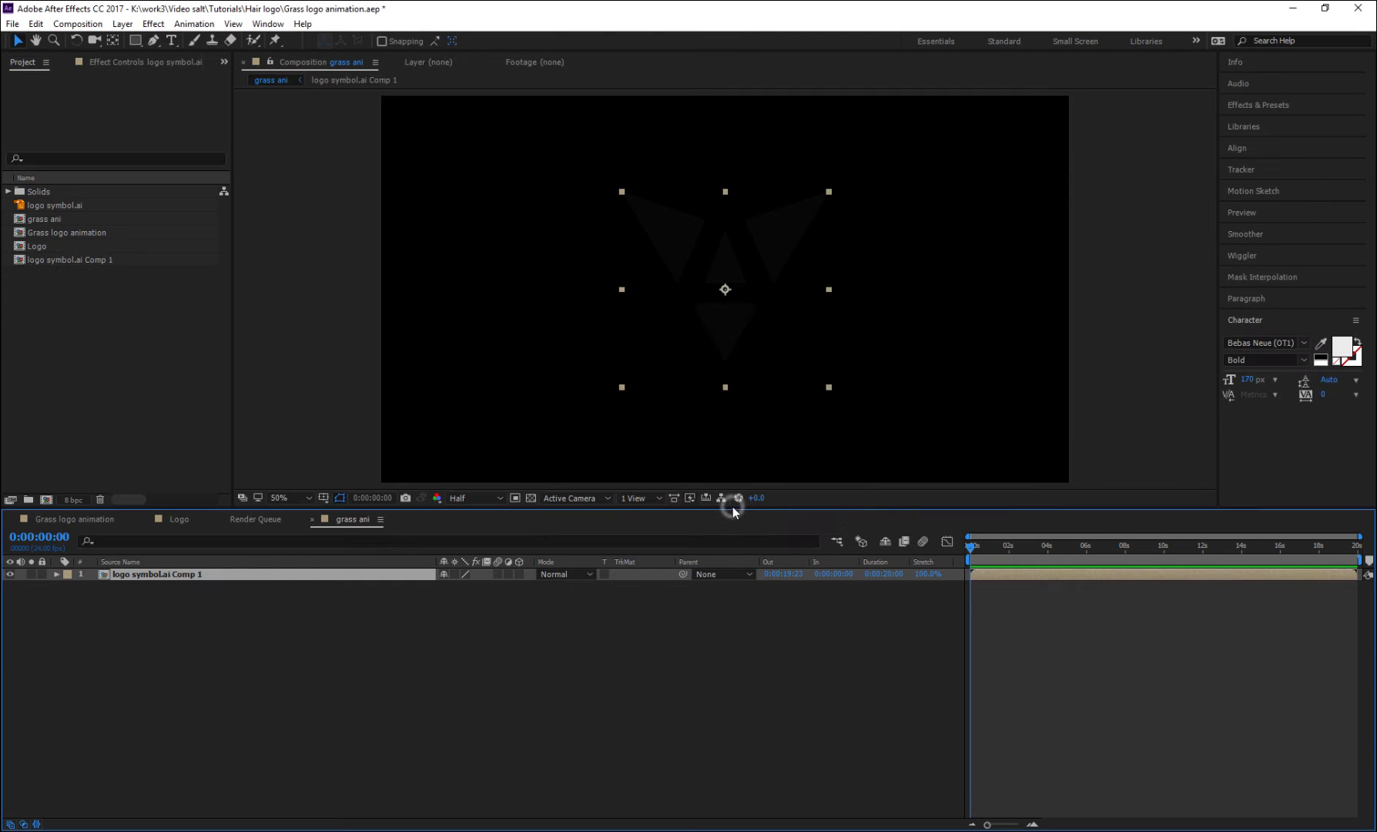
- Open the pre-composed logo composition and change its settings to the HDTV 1080 24 preset
double_click(170, 575)
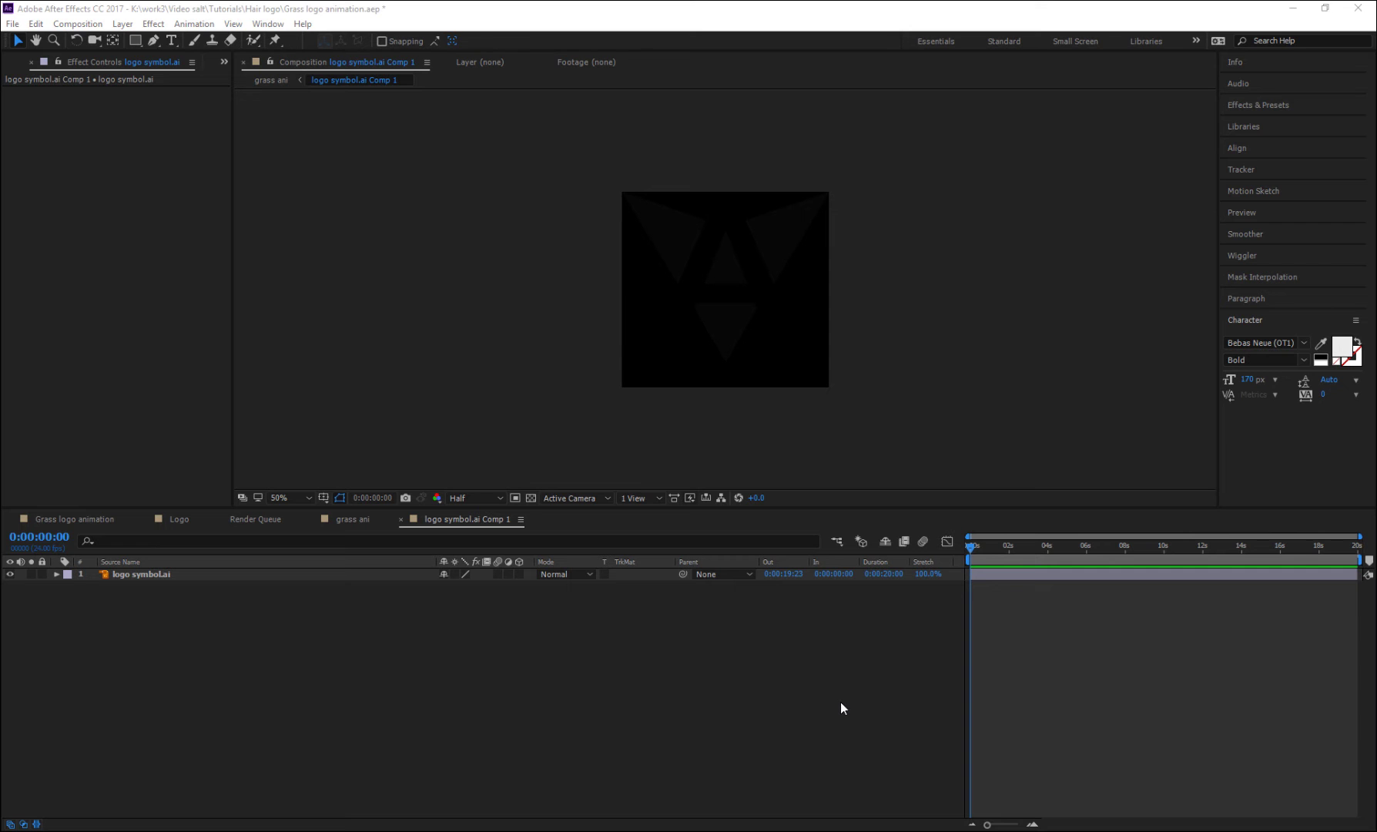
click(805, 702)
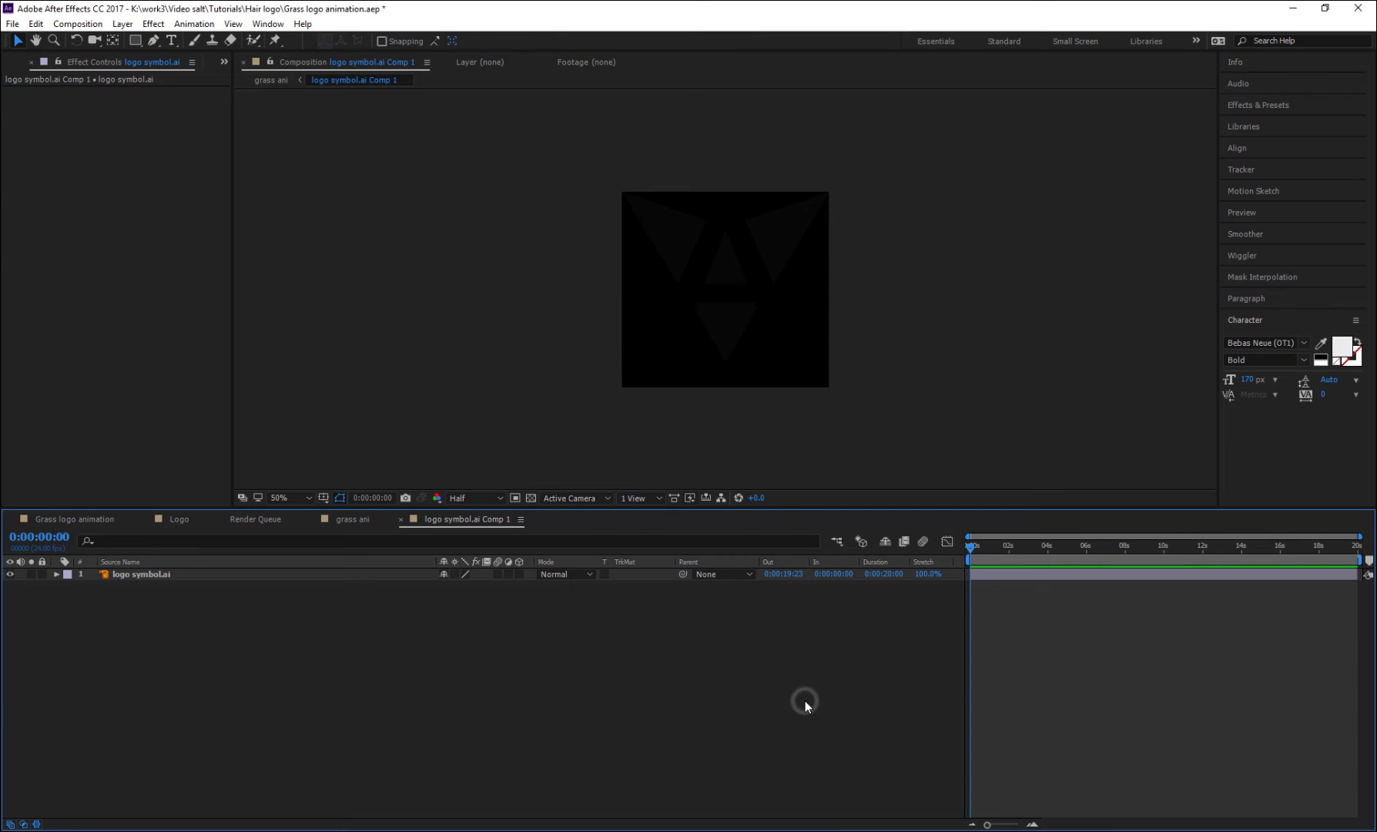
key(ctrl+k)
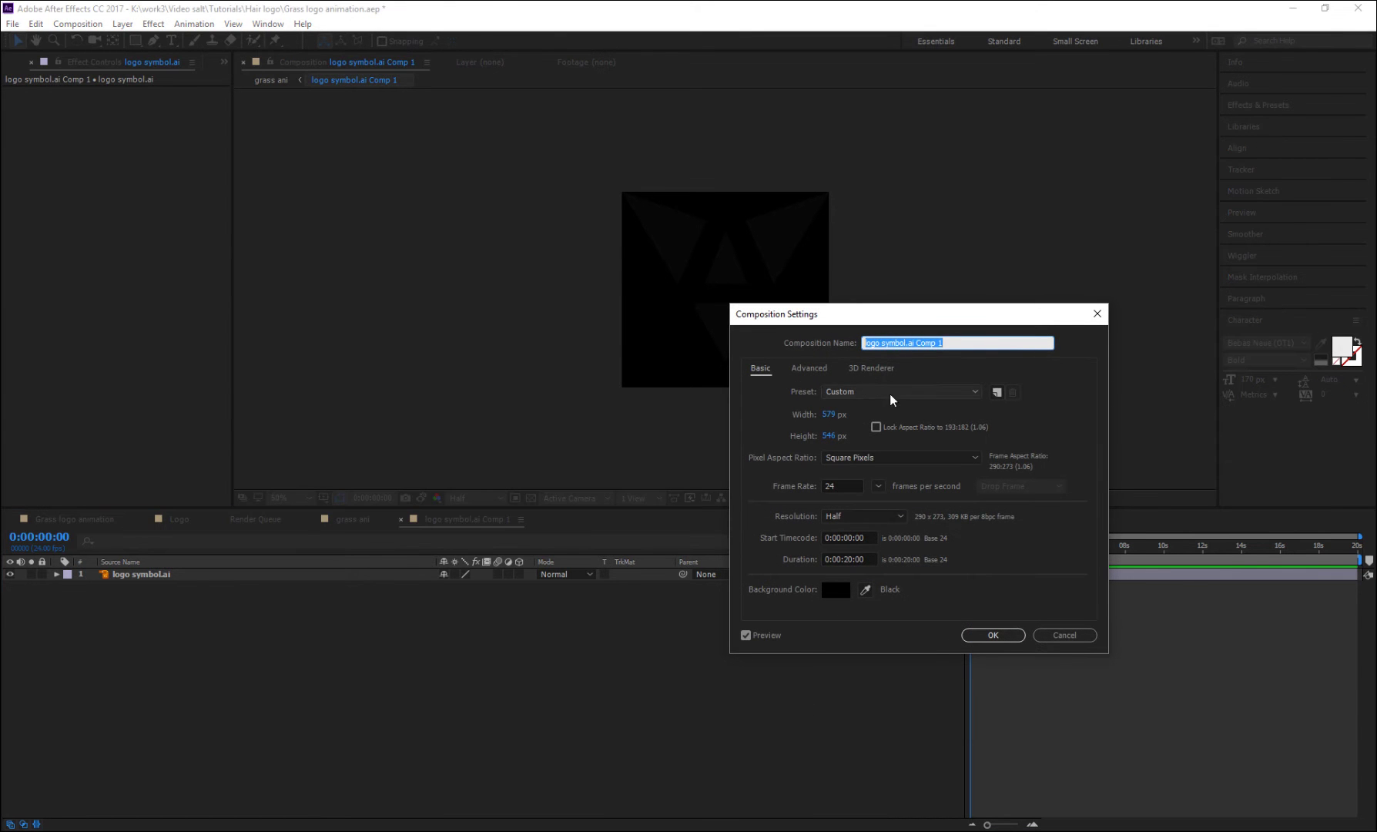
drag(839, 318, 693, 315)
click(738, 387)
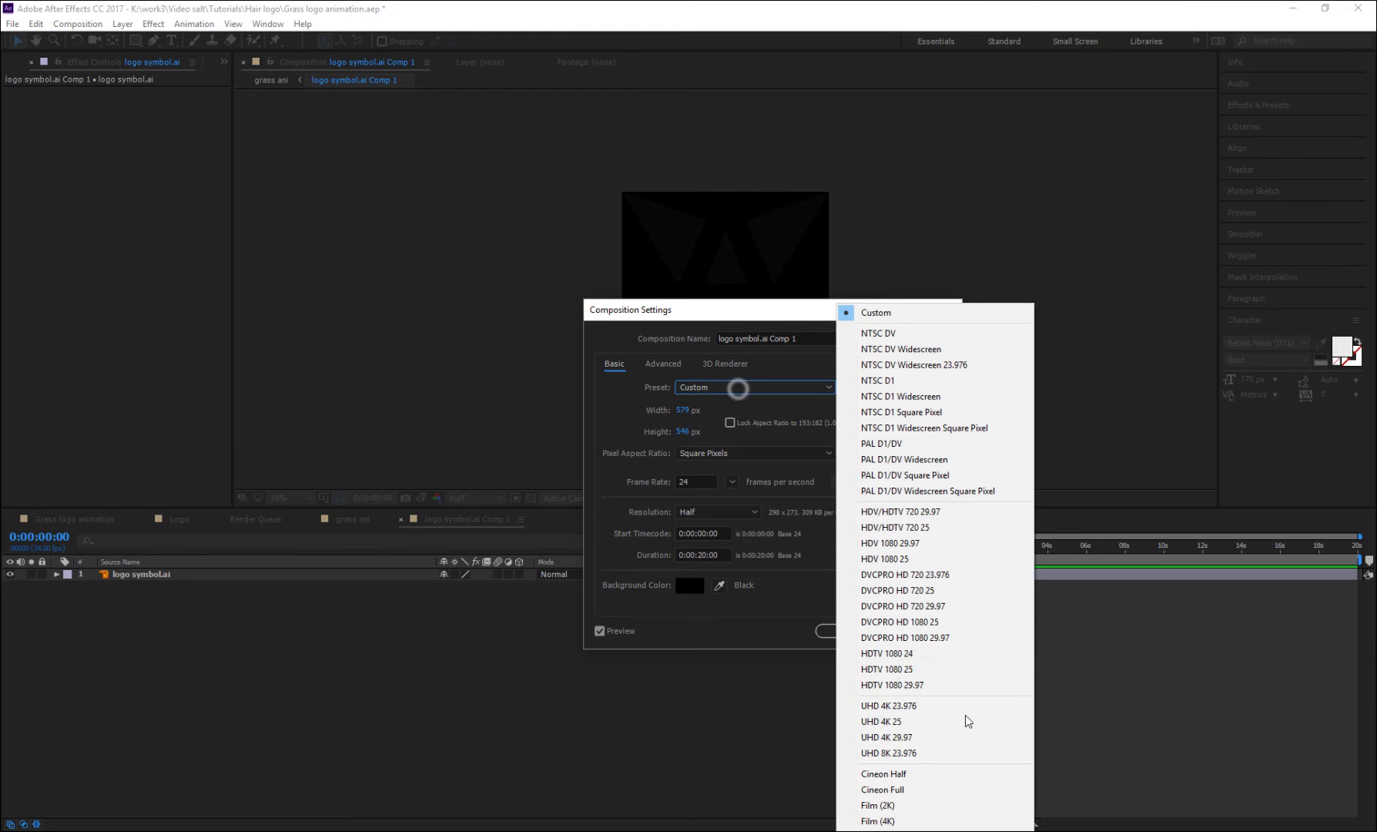
click(920, 655)
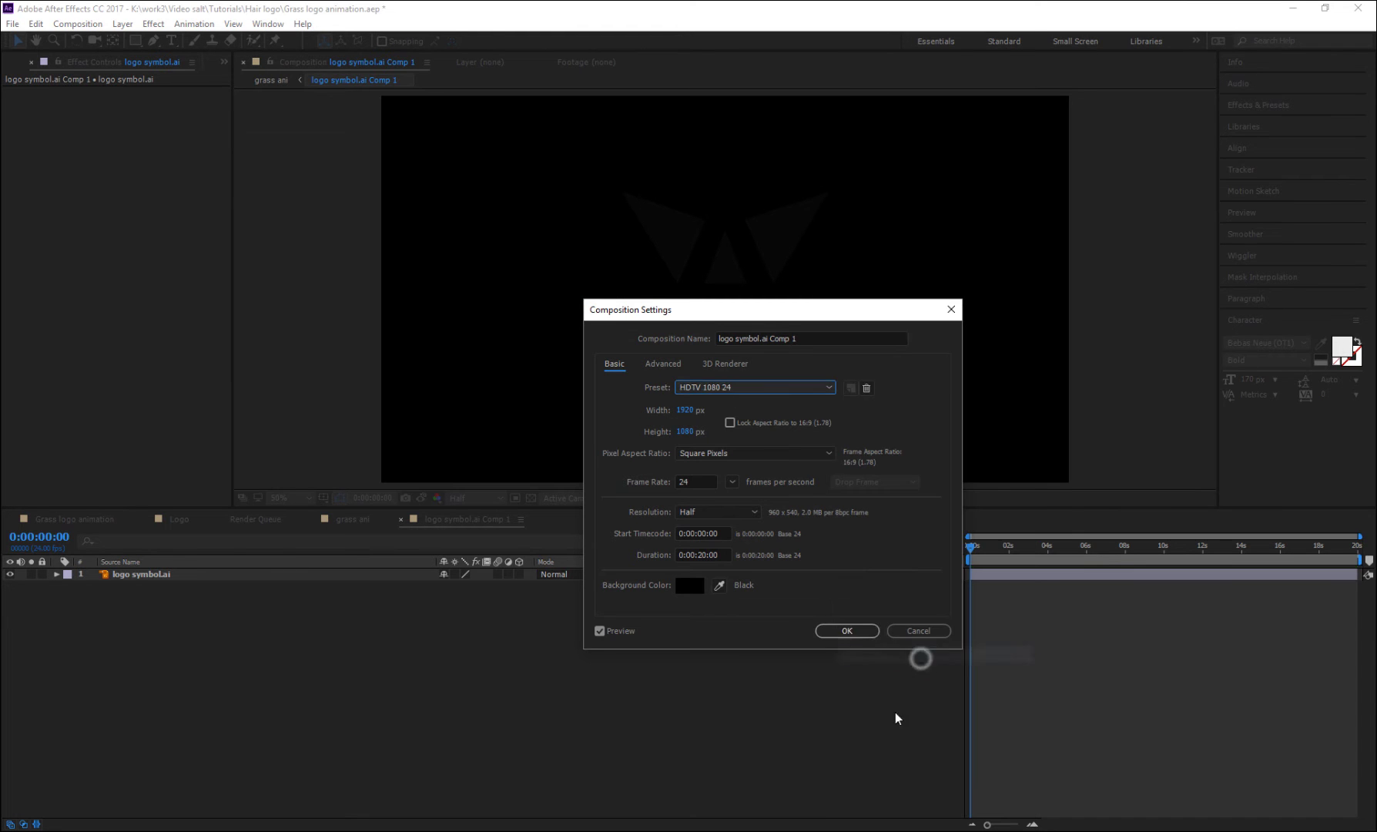
click(847, 630)
- Apply a Fill effect to the logo symbol.ai layer and set its color to bright green 54FF00
click(313, 678)
click(158, 578)
click(158, 576)
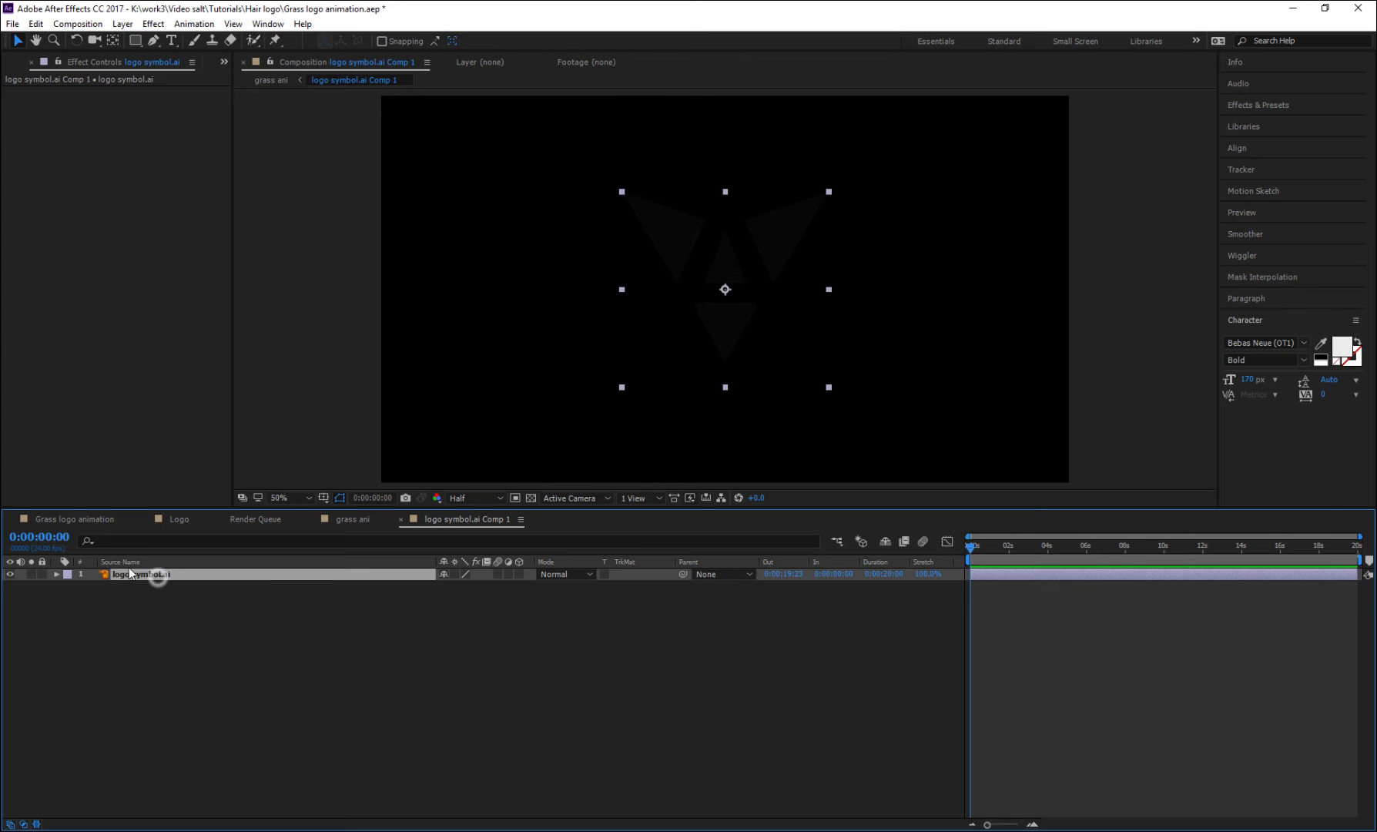
click(154, 23)
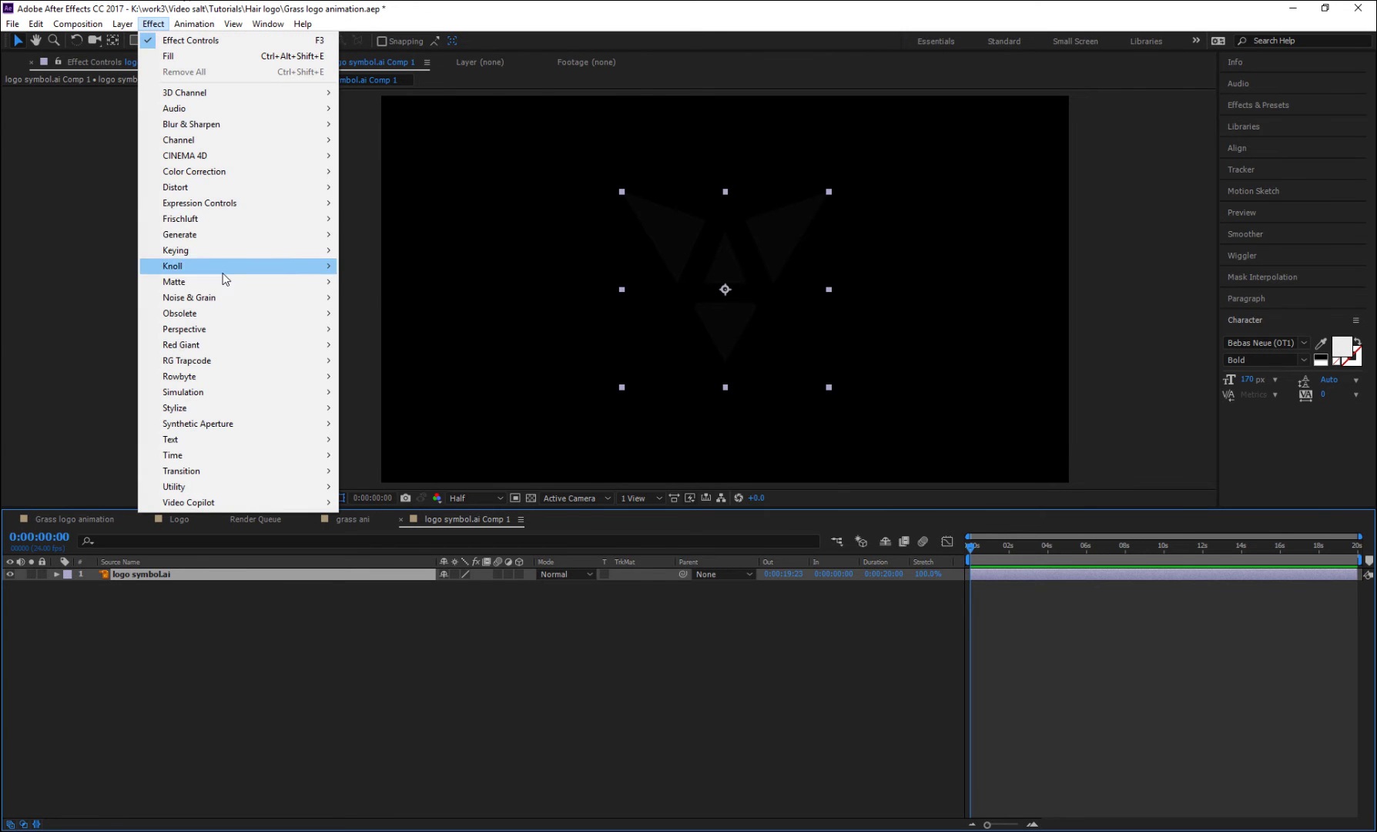
mouse_move(206, 242)
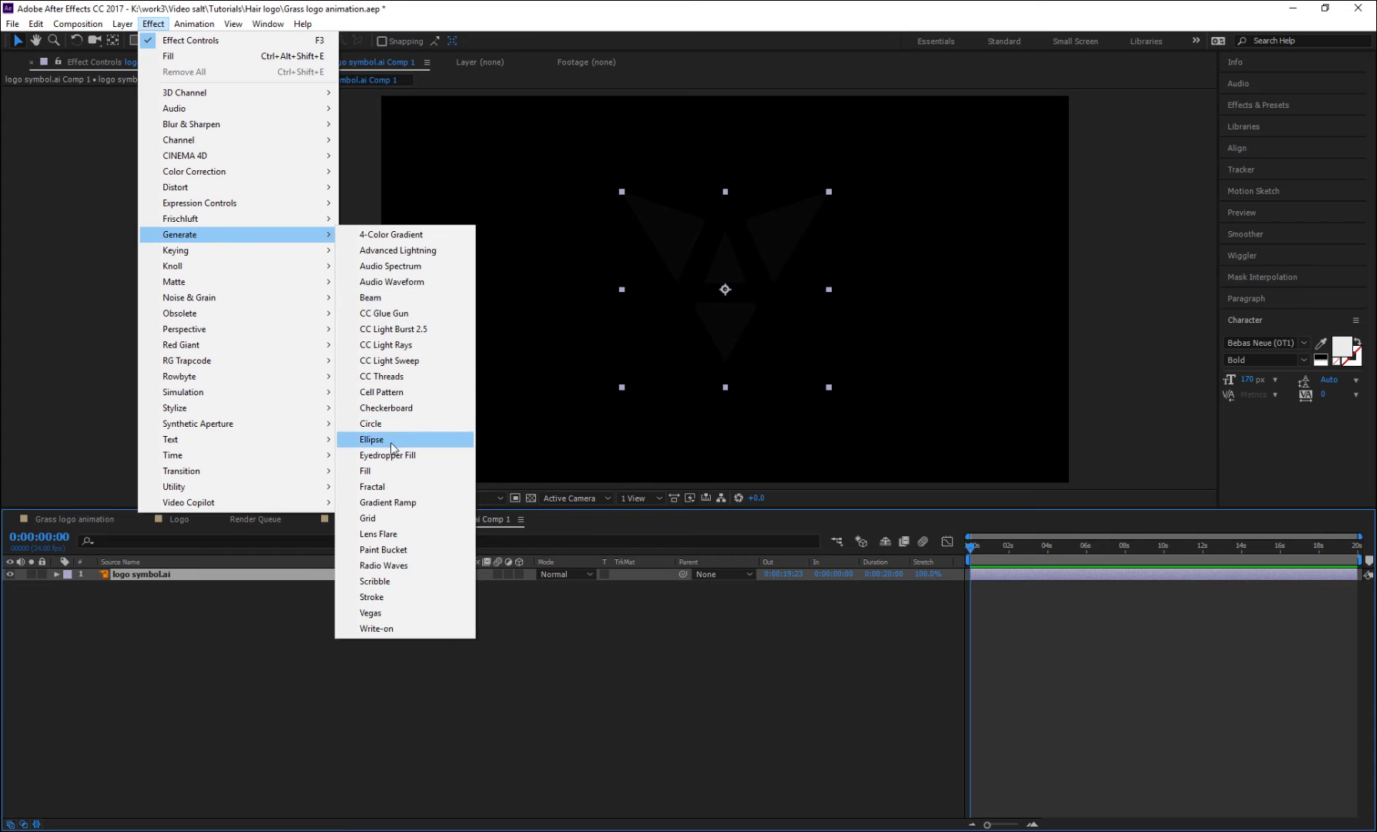
click(366, 470)
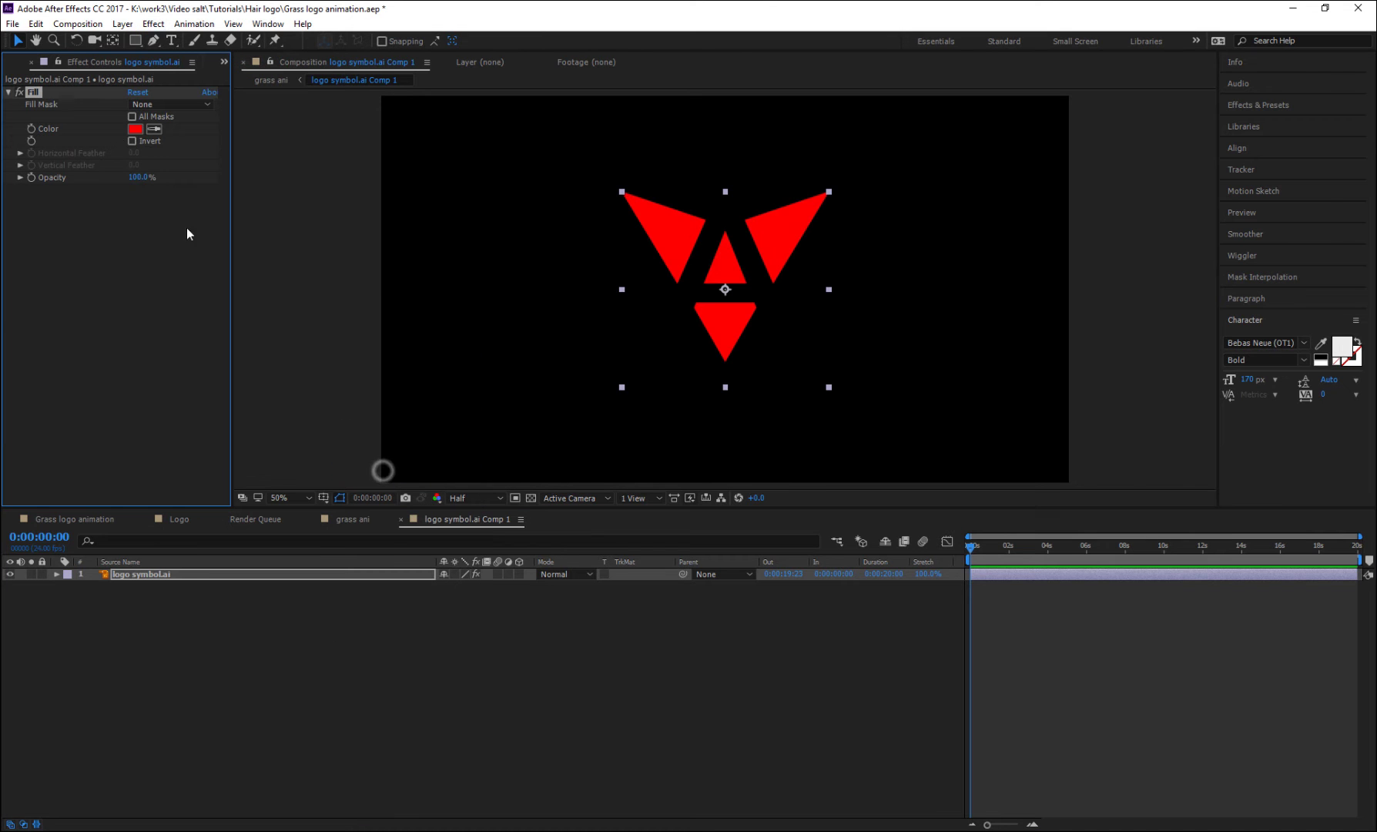
click(135, 129)
drag(1109, 506, 1106, 497)
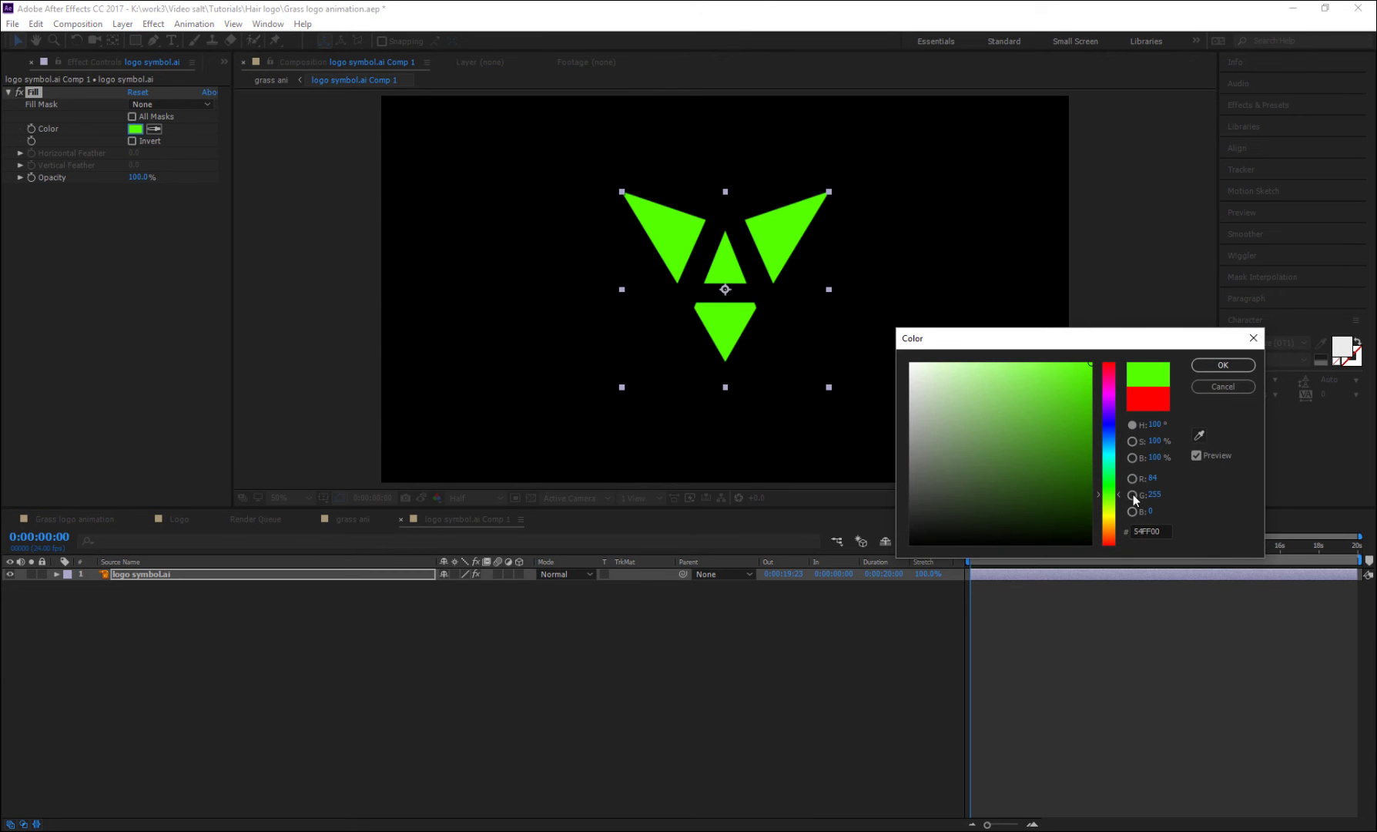
click(1222, 365)
click(745, 705)
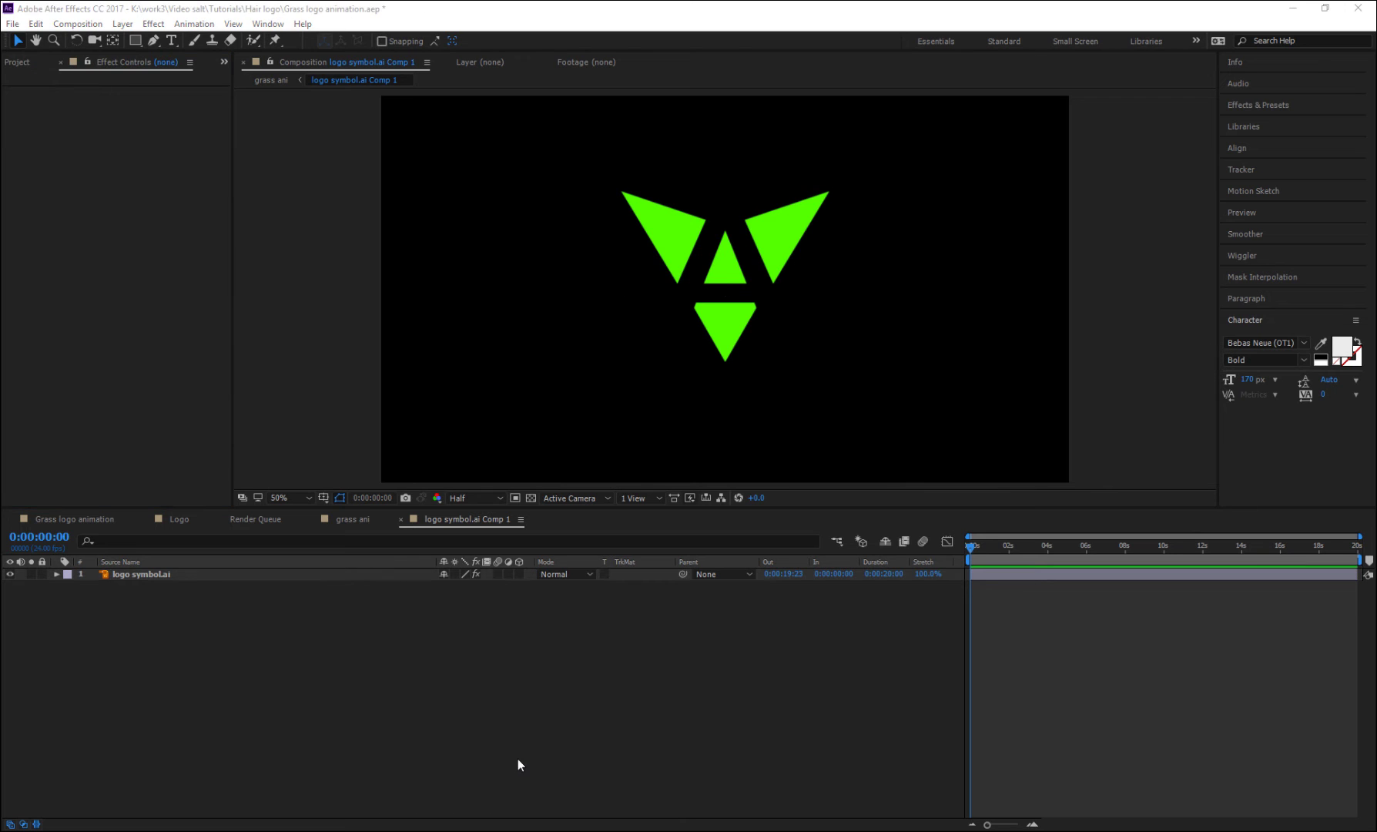
- Return to the grass ani composition and apply the CC Hair effect to the pre-composed logo layer
click(349, 519)
click(144, 574)
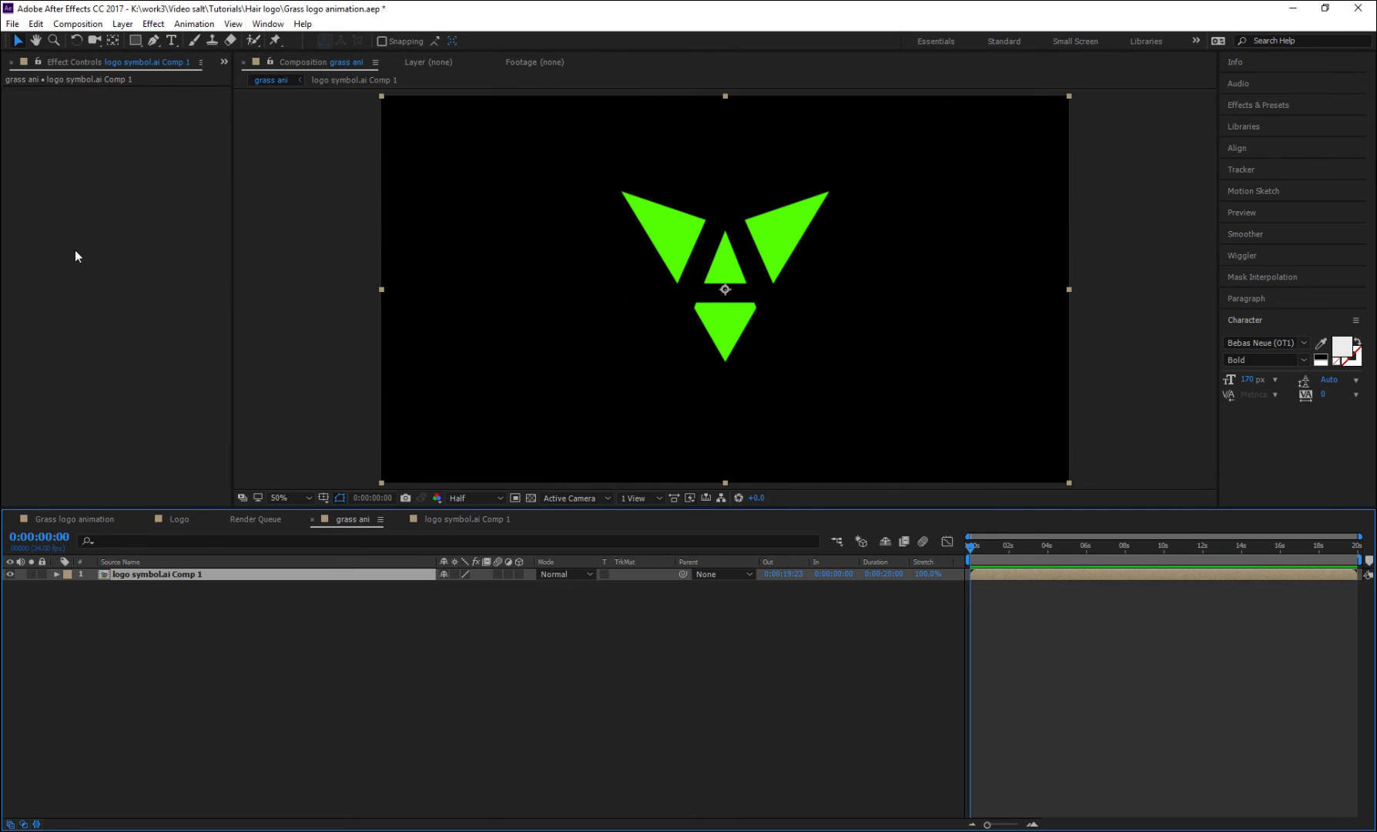
click(153, 23)
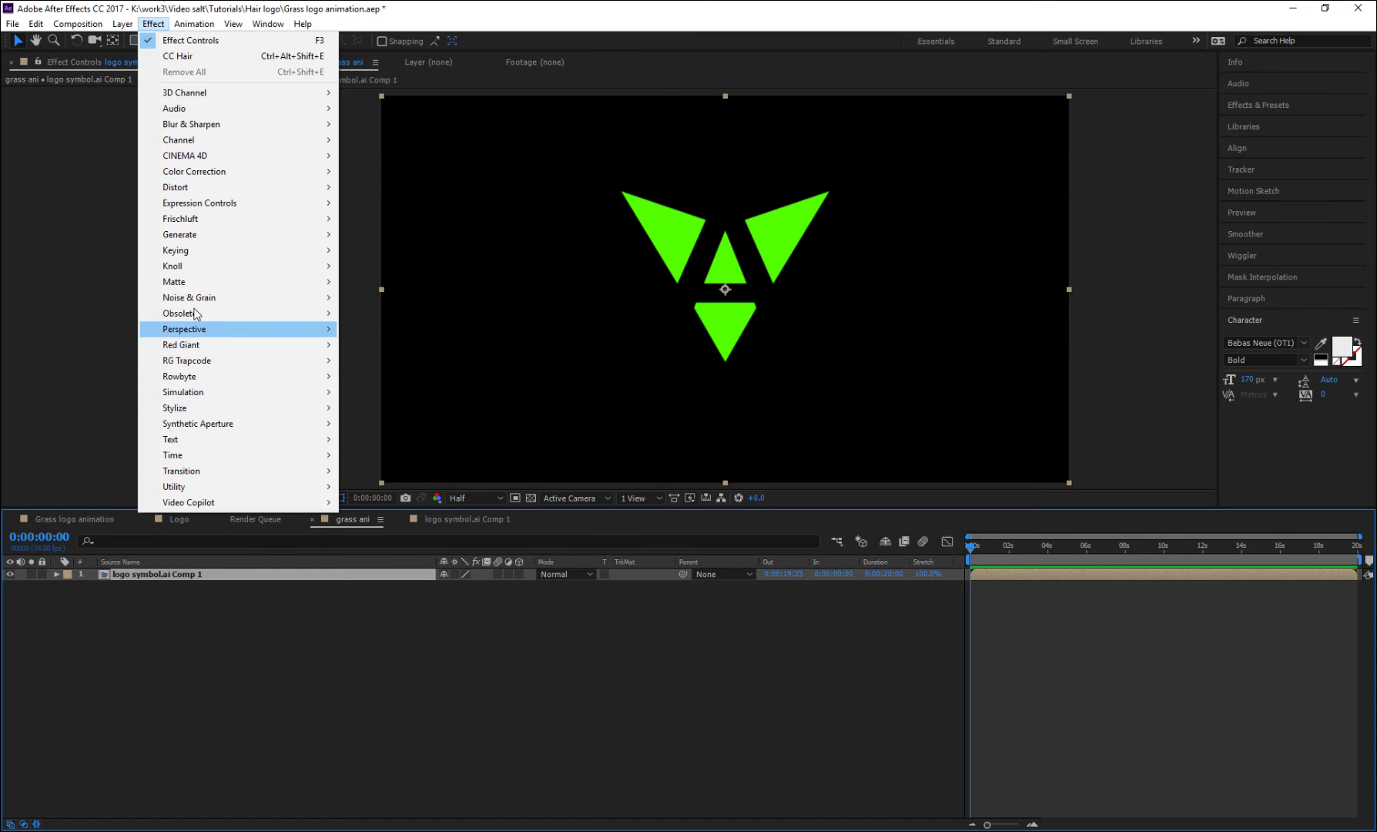
mouse_move(239, 395)
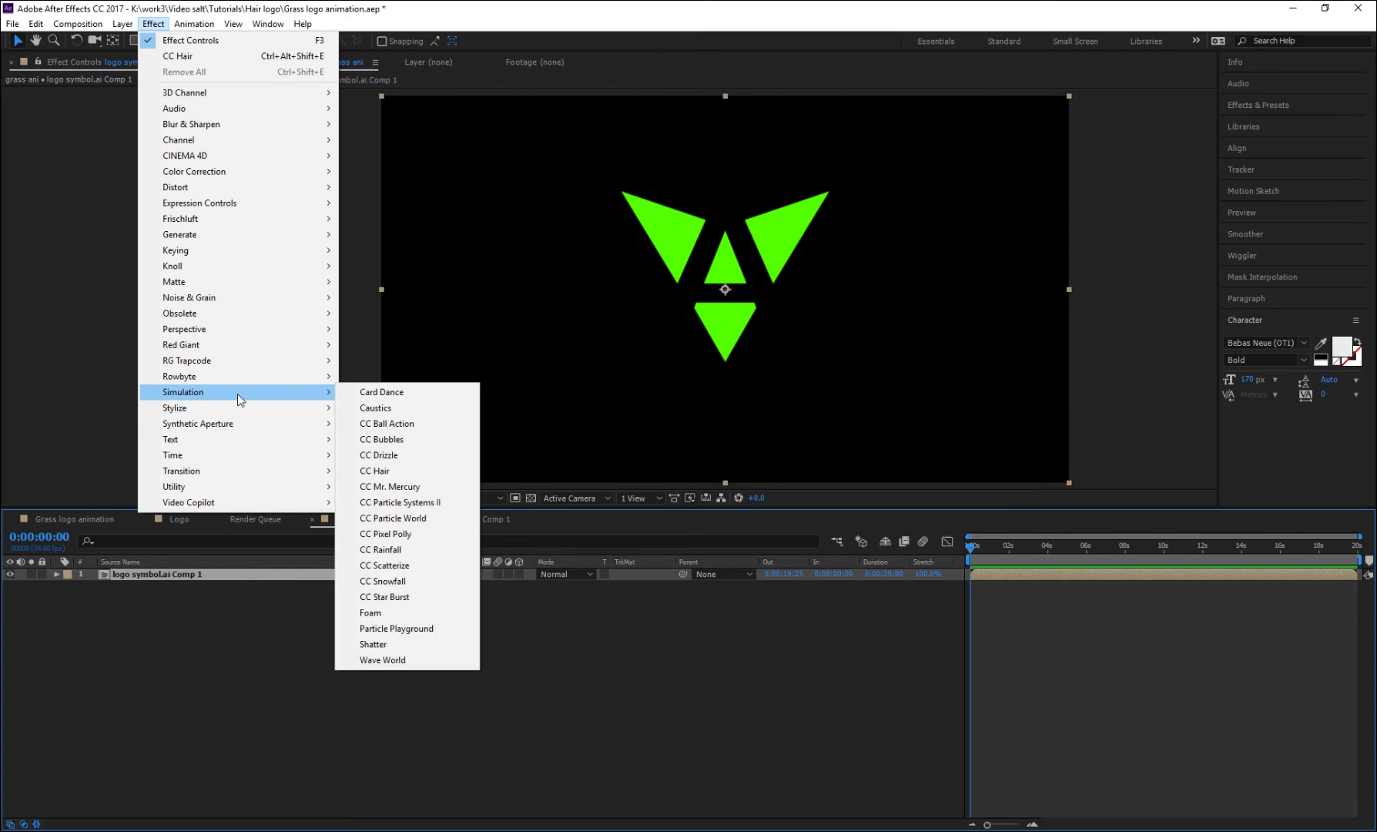
click(375, 471)
click(521, 653)
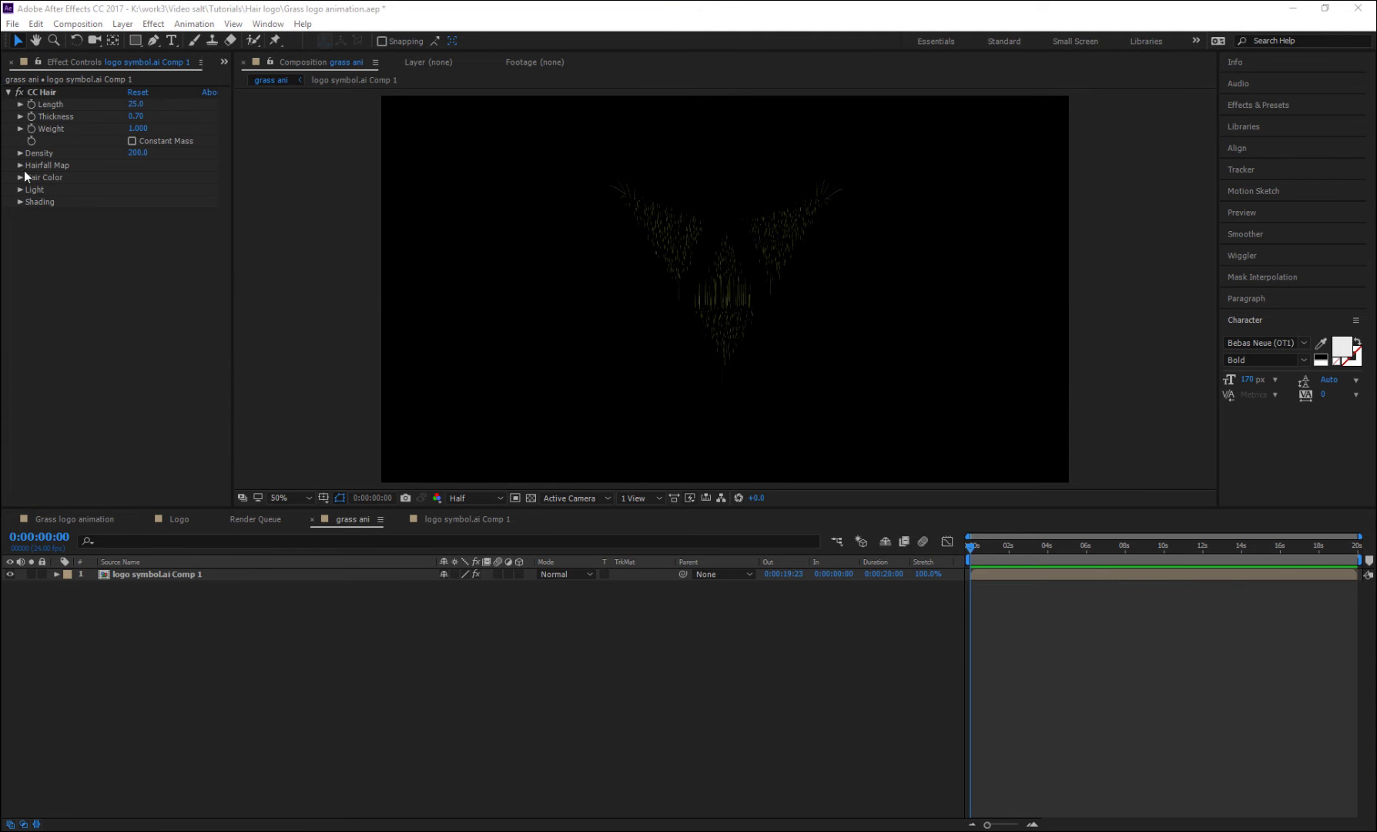
- Set the CC Hair length to 41 and thickness to 2.57
click(134, 104)
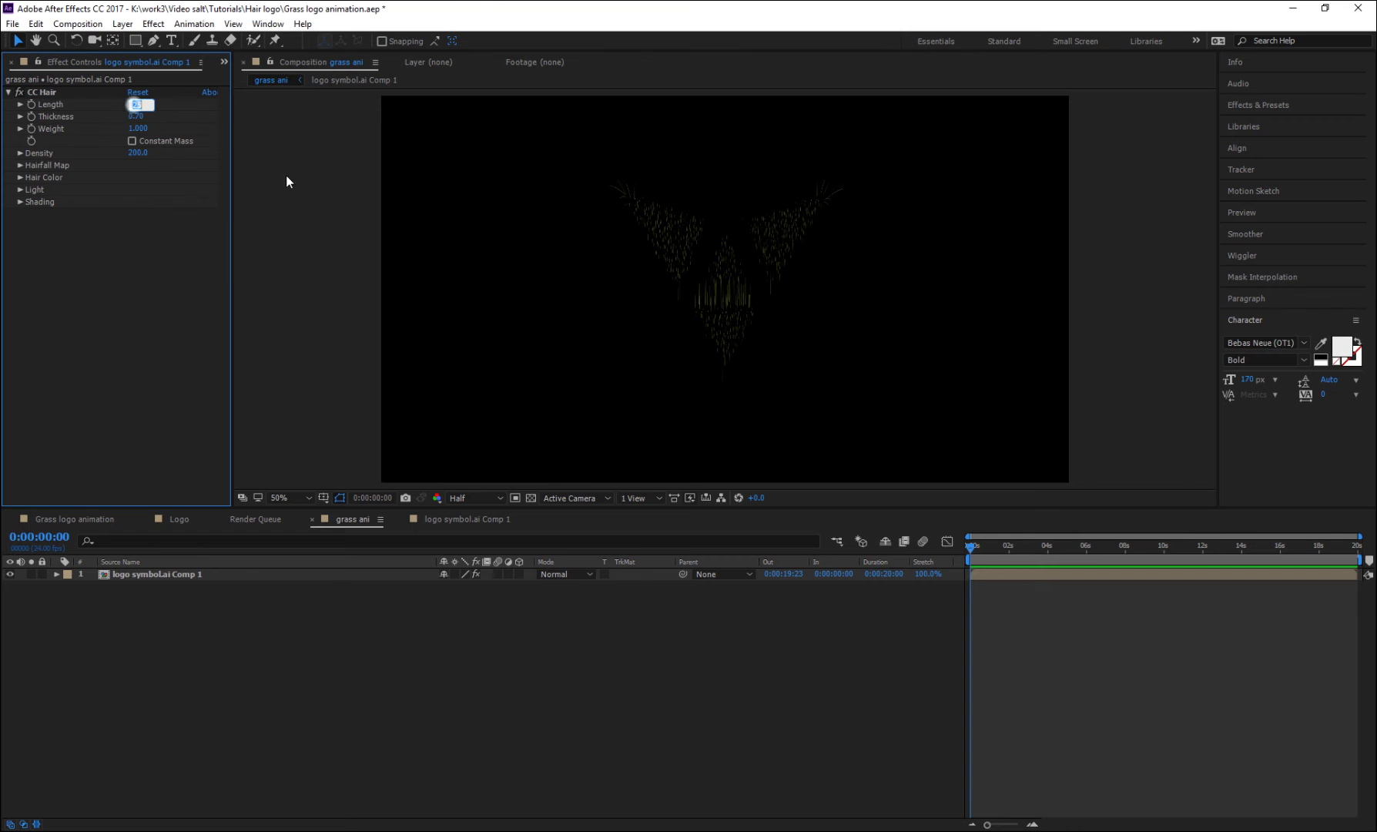
text(41)
key(Return)
click(140, 118)
text(2.57)
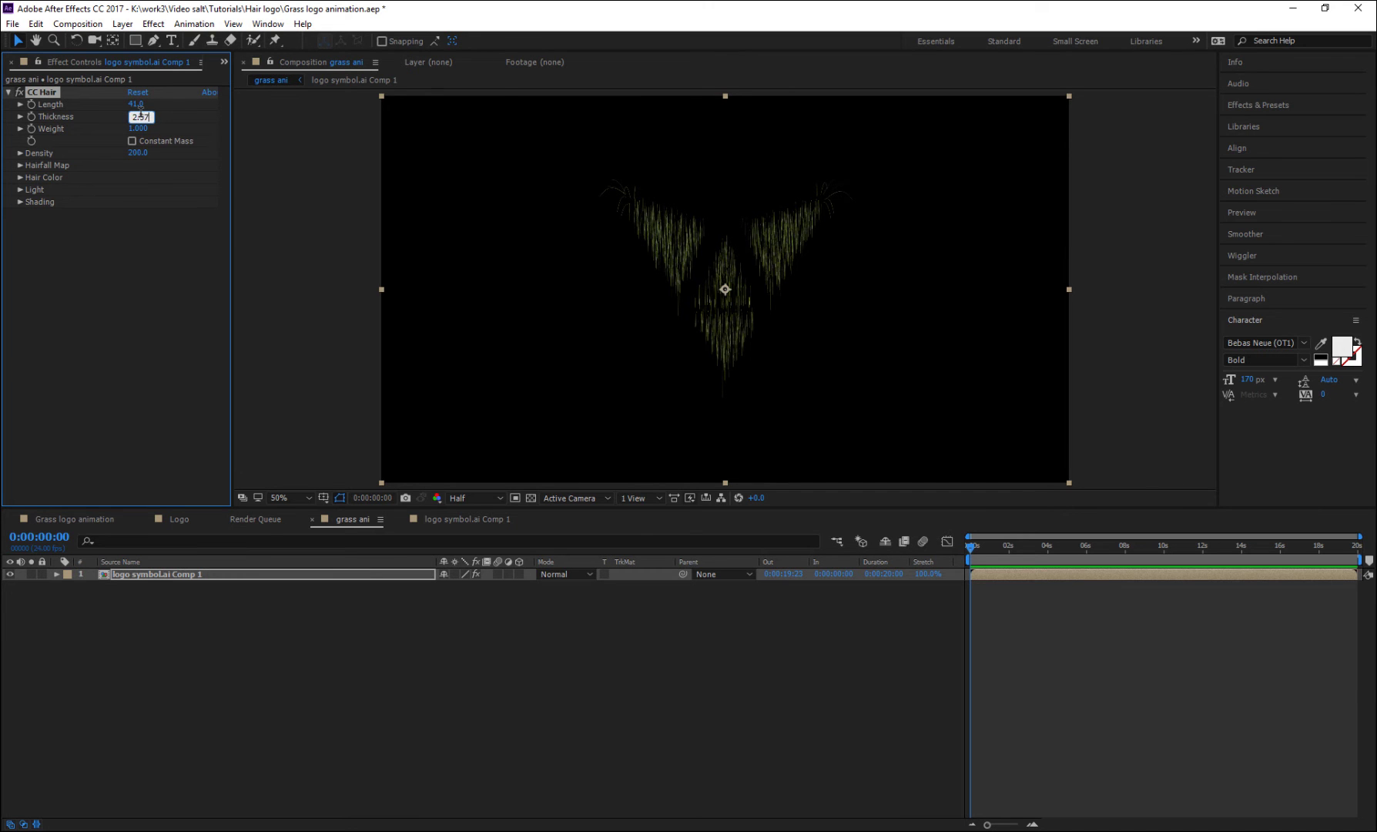
key(Return)
- Set the CC Hair weight to -2.380 and density to 1000.5
click(144, 128)
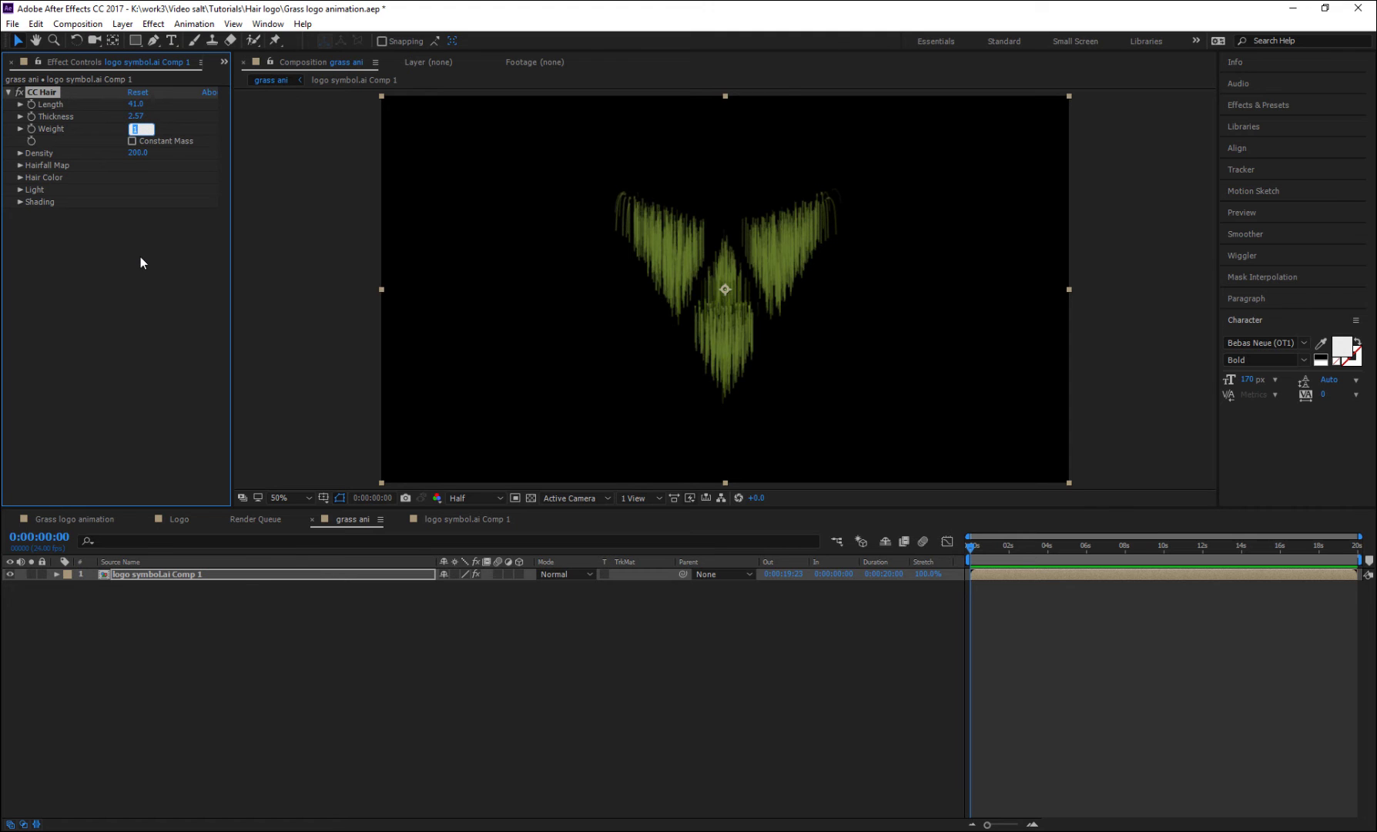
text(-)
text(2.)
text(380)
key(Return)
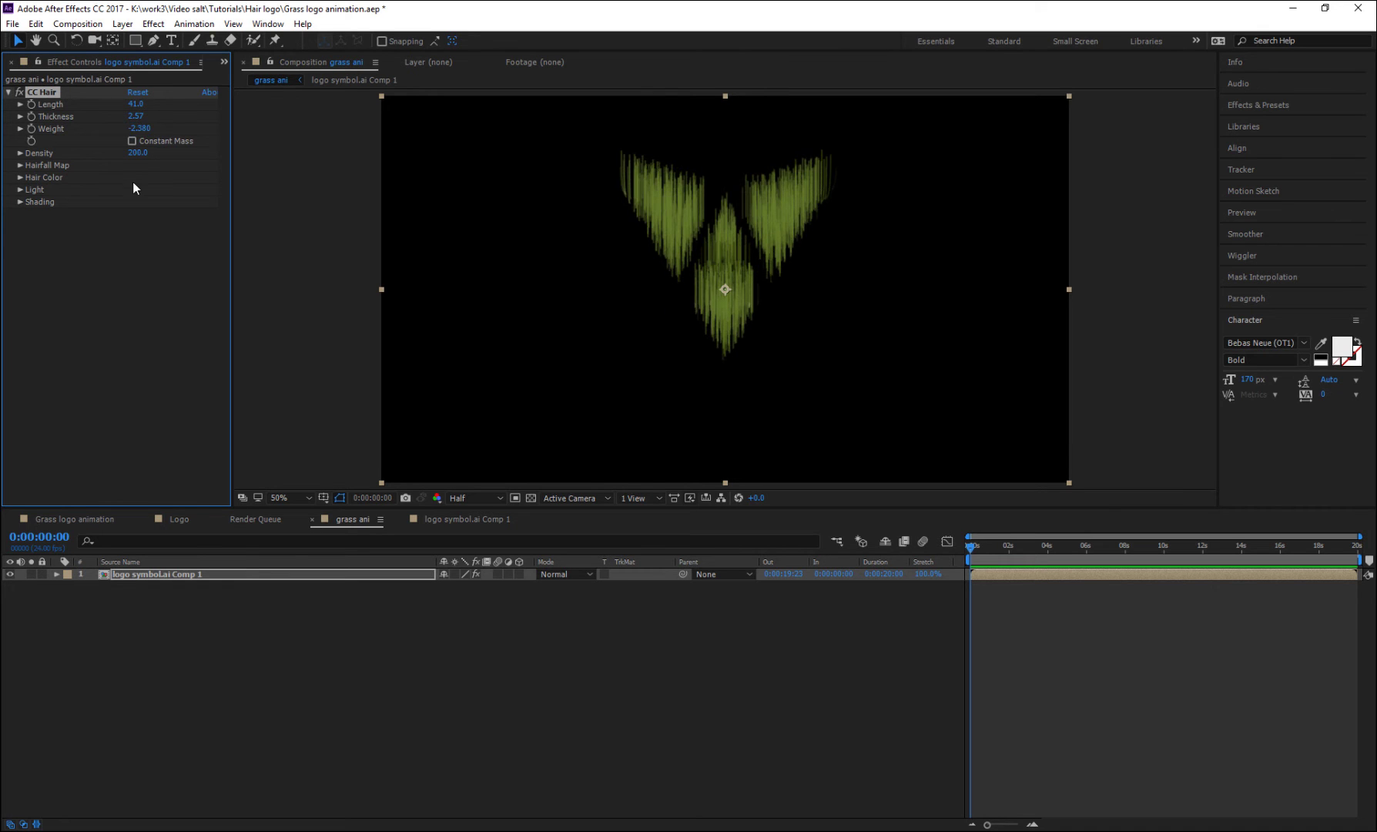
click(136, 154)
text(1000.5)
key(Return)
- In the CC Hair Hairfall Map settings, set Map Strength to 851, Map Softness to 0.1 and Add Noise to 100%
click(20, 164)
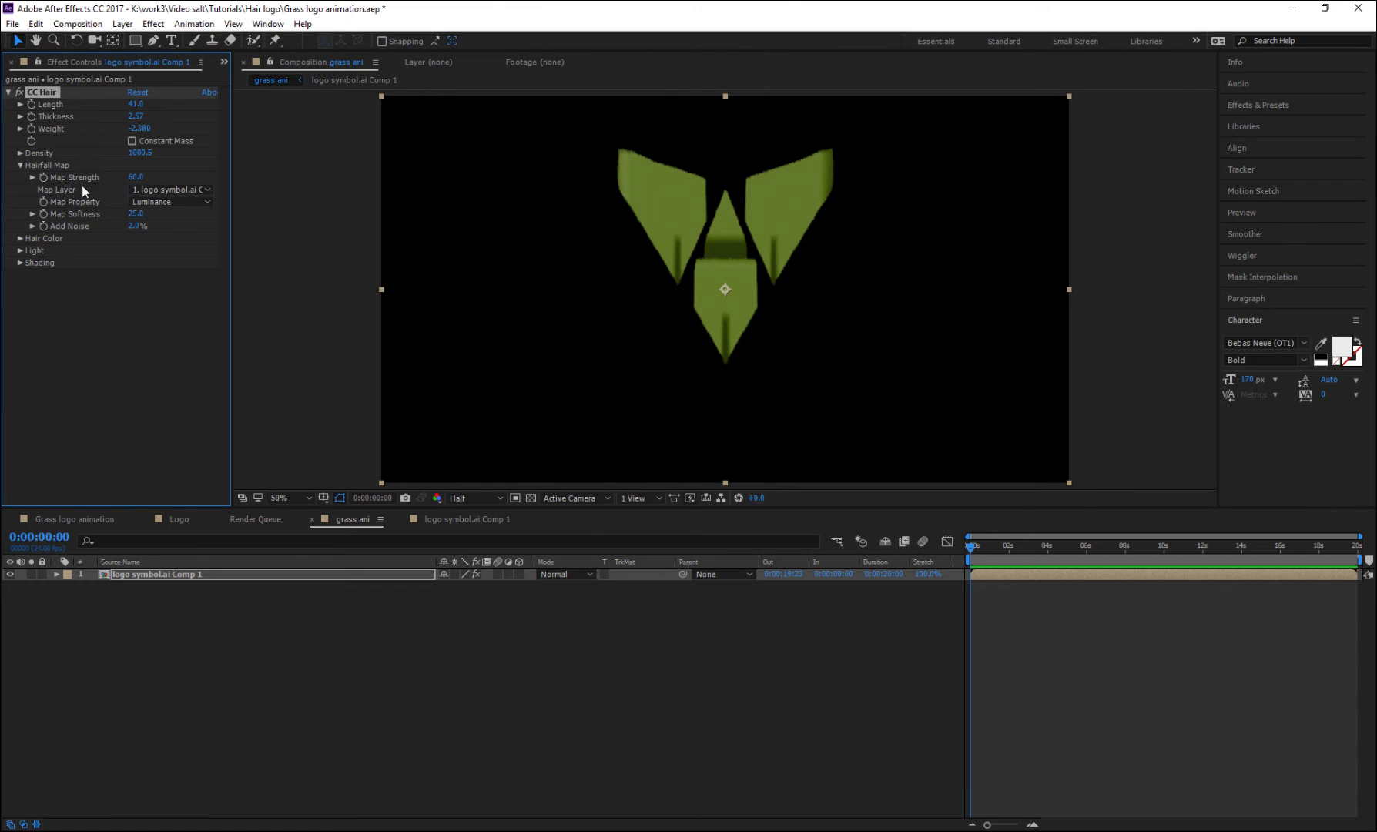
click(135, 177)
text(351.0)
key(Return)
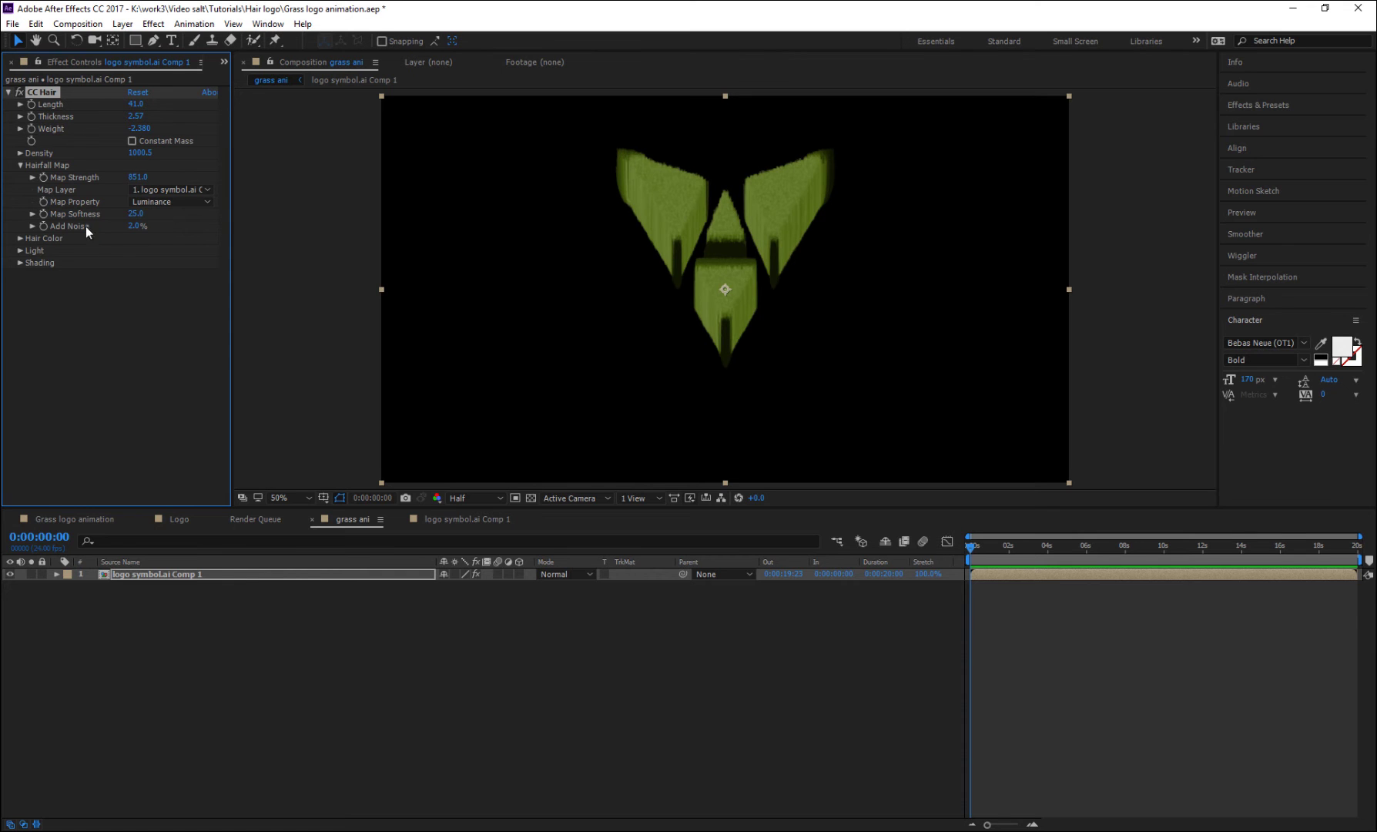
click(135, 214)
text(0.1)
key(Return)
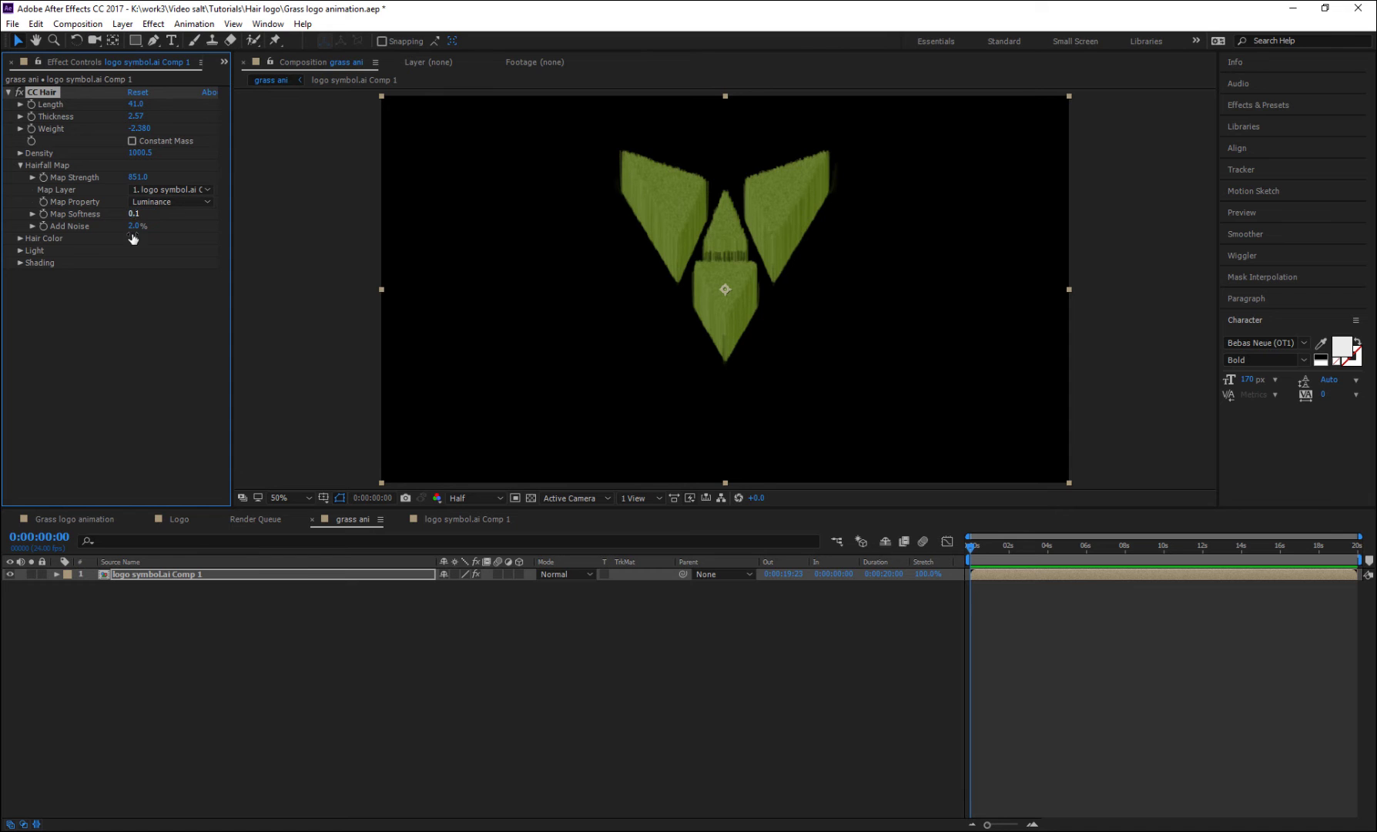
click(136, 226)
text(100)
key(Return)
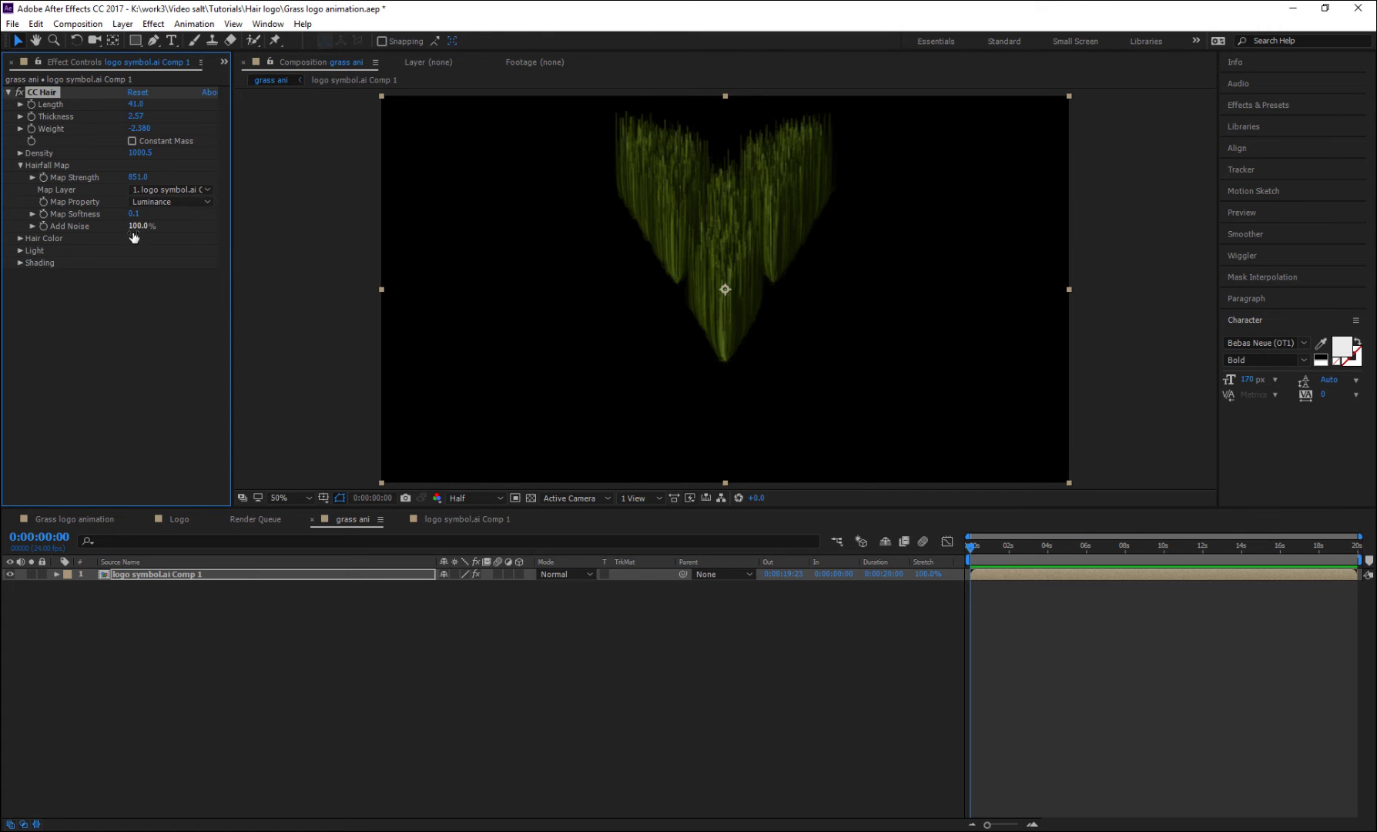
- Set the CC Hair color to green, hex 538800
click(20, 238)
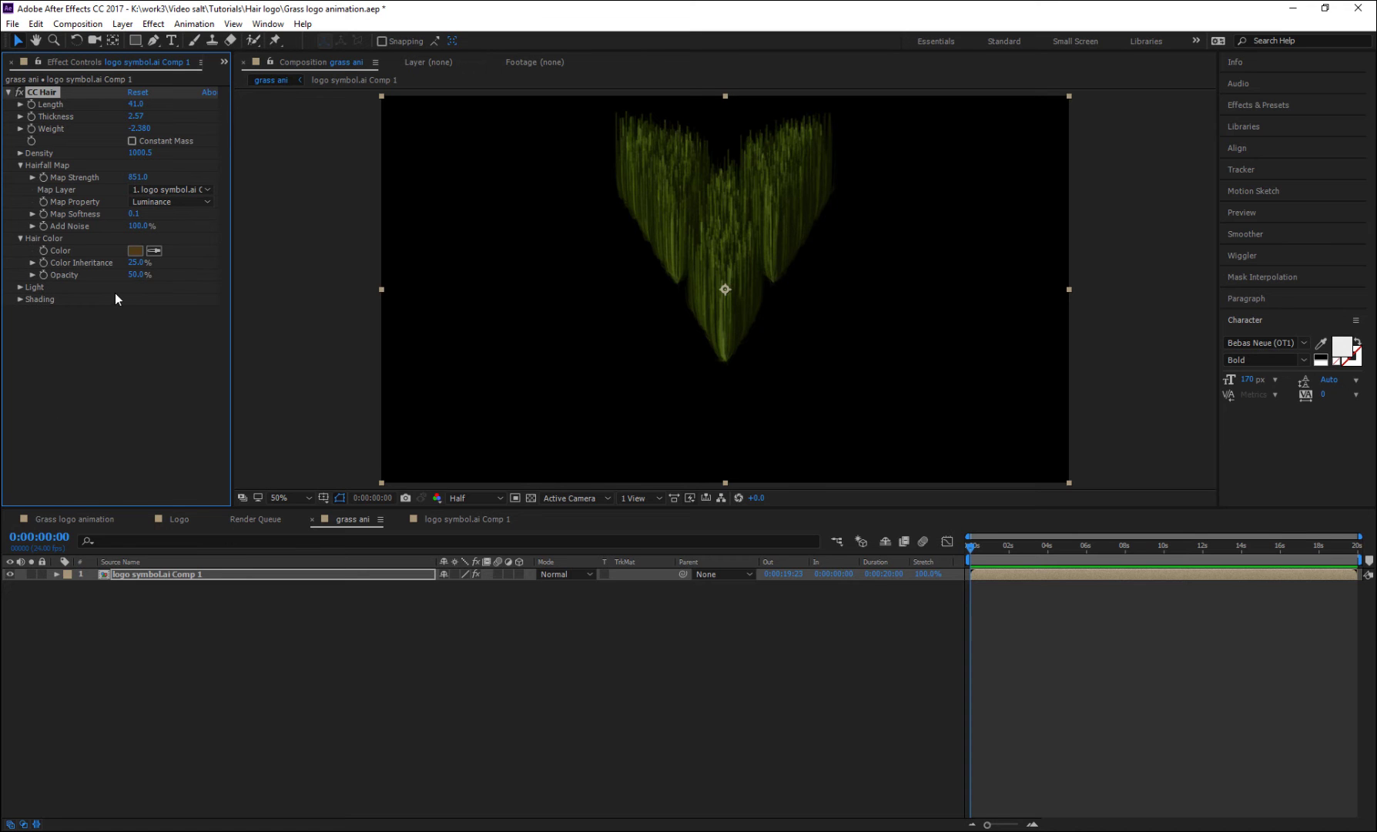
click(134, 250)
click(1108, 502)
drag(1054, 456, 1093, 449)
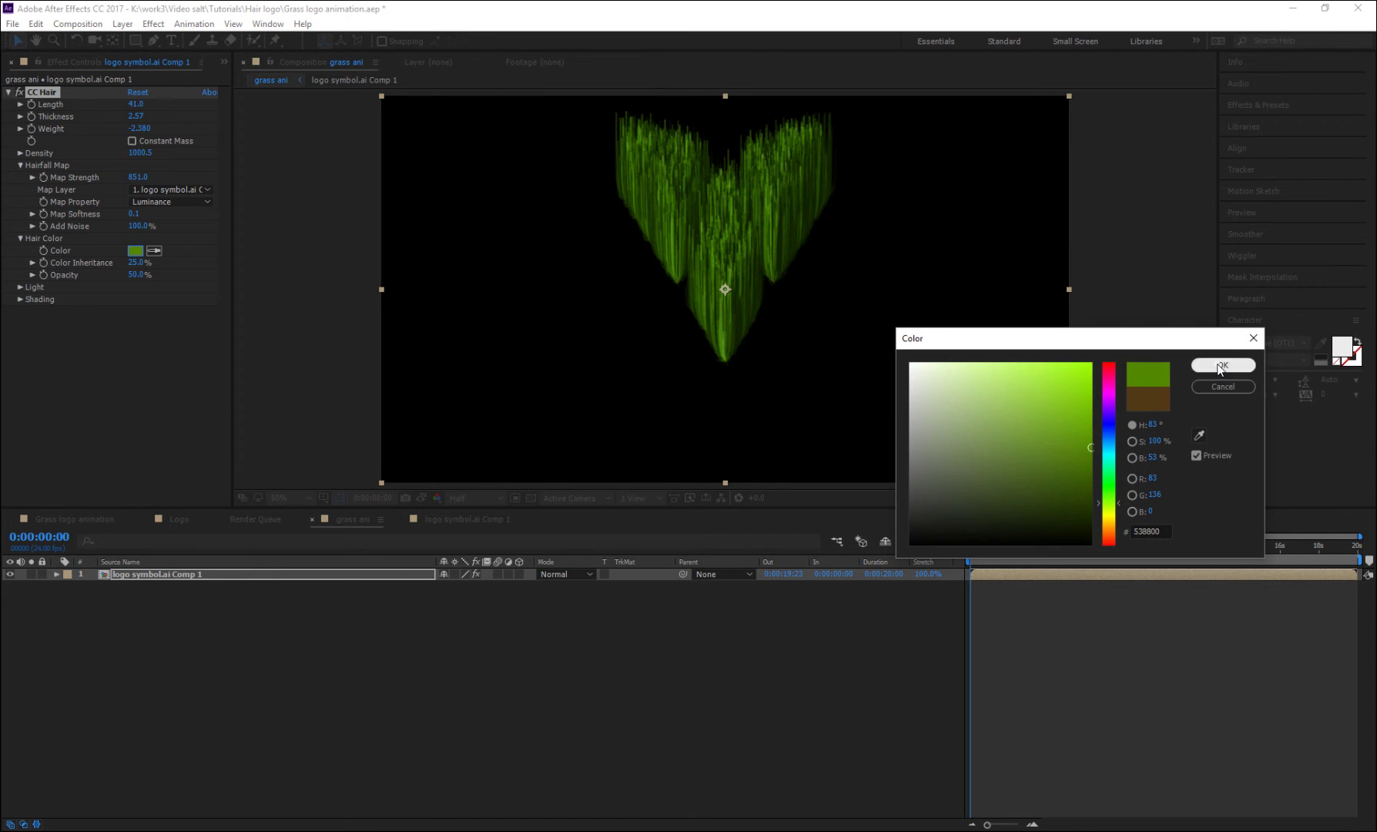
click(1220, 366)
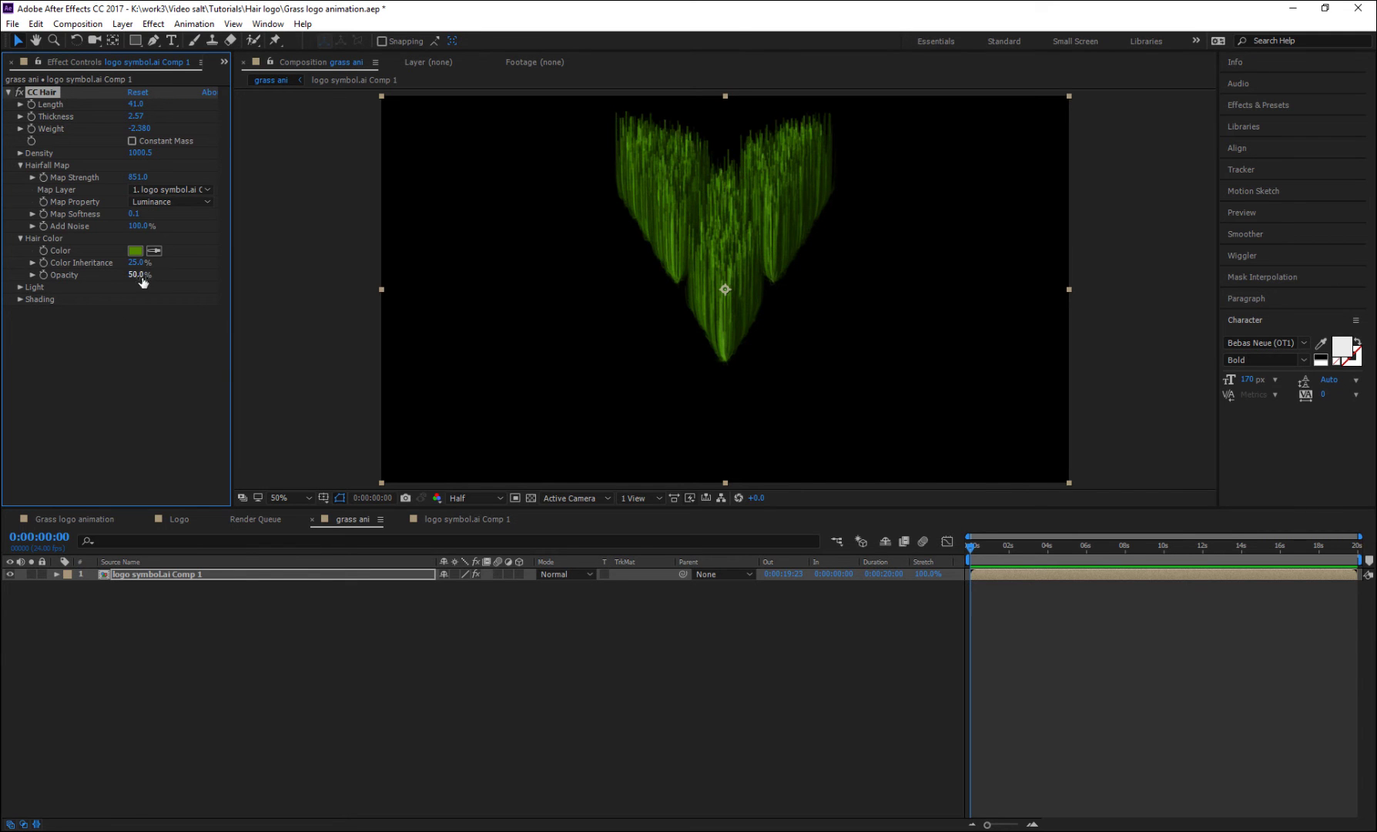
- Turn on Constant Mass for the CC Hair effect
click(21, 299)
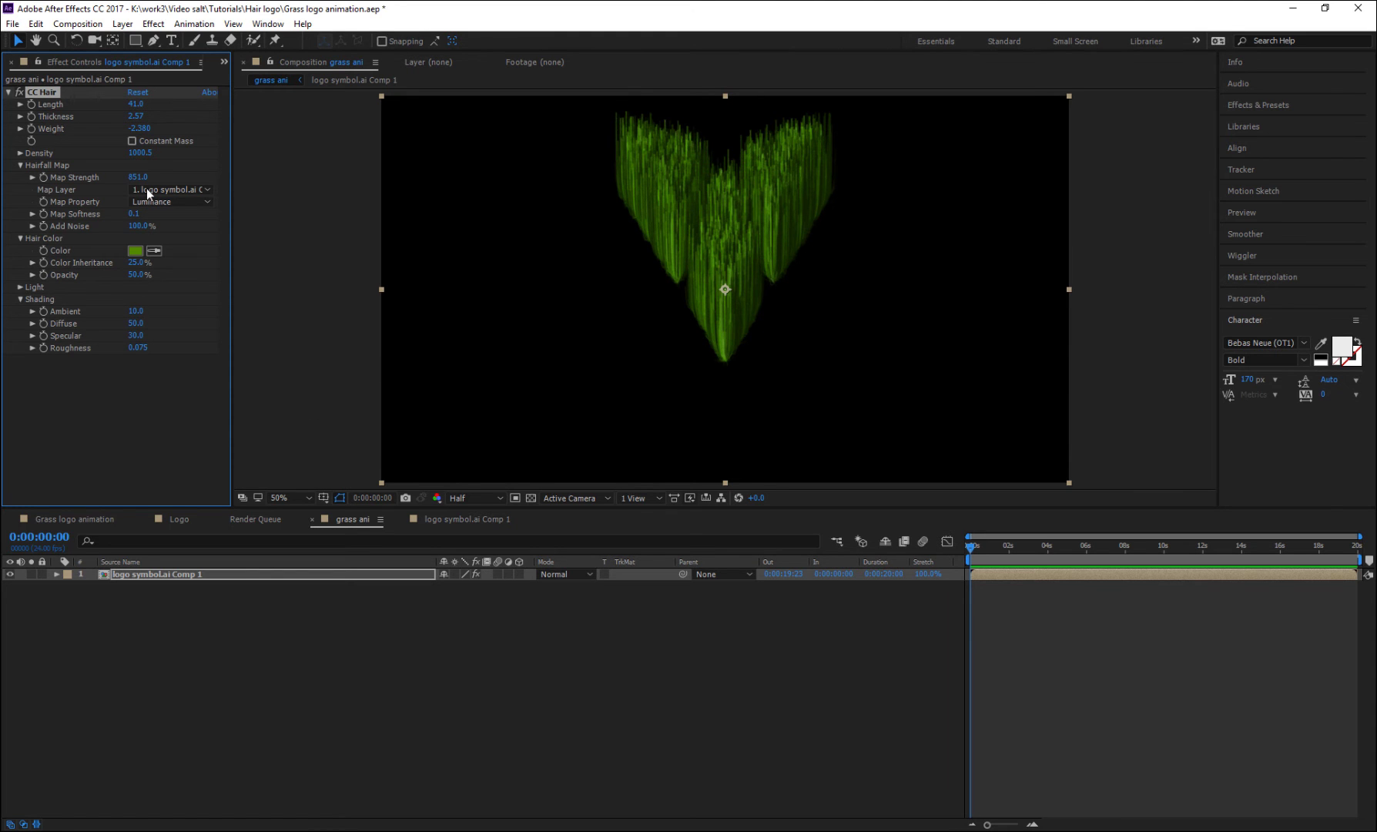
click(132, 141)
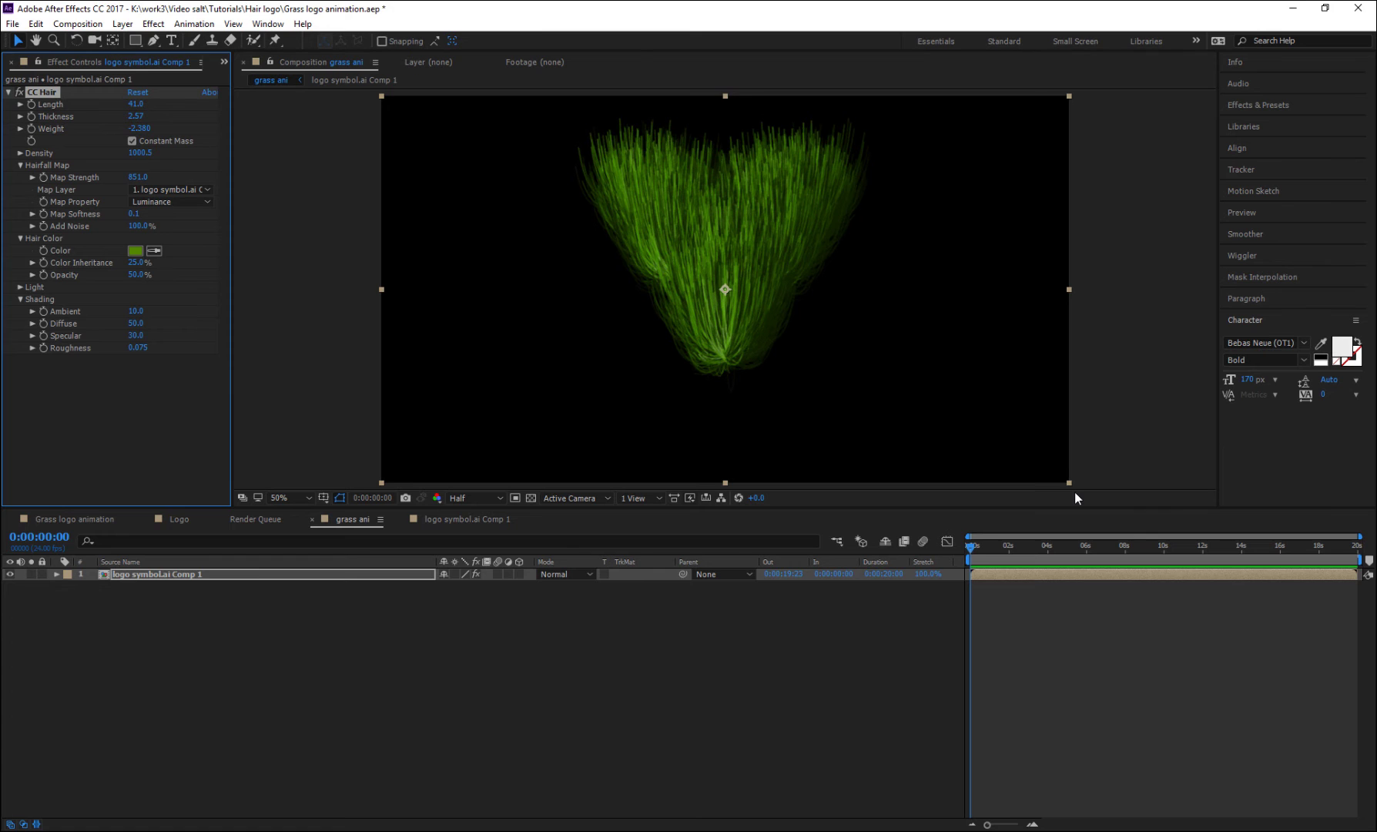
click(520, 634)
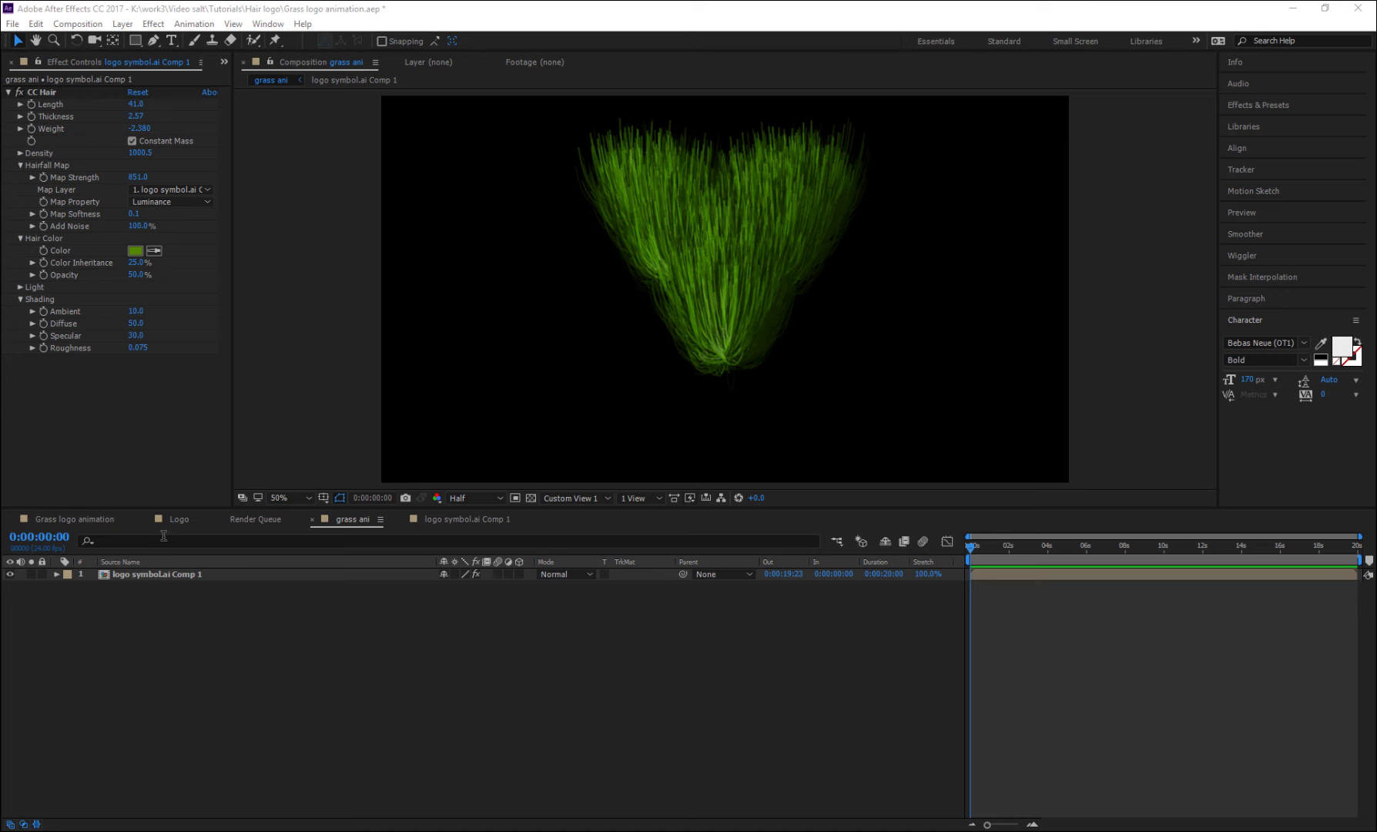
- Enable keyframing for CC Hair Length, Thickness and Weight at 0:00:00:00 and reveal these properties in the timeline
click(31, 107)
click(31, 117)
click(30, 128)
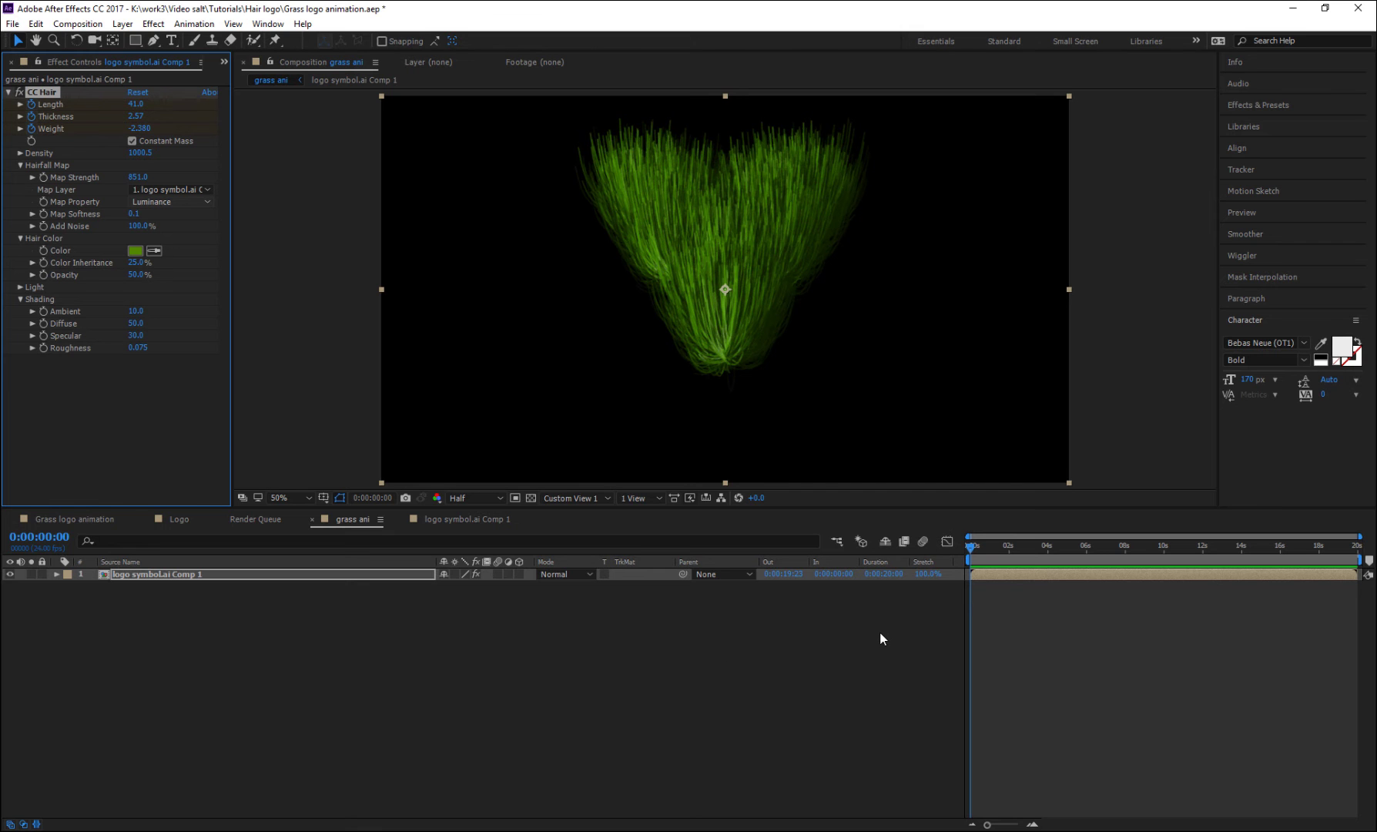
click(184, 660)
click(169, 573)
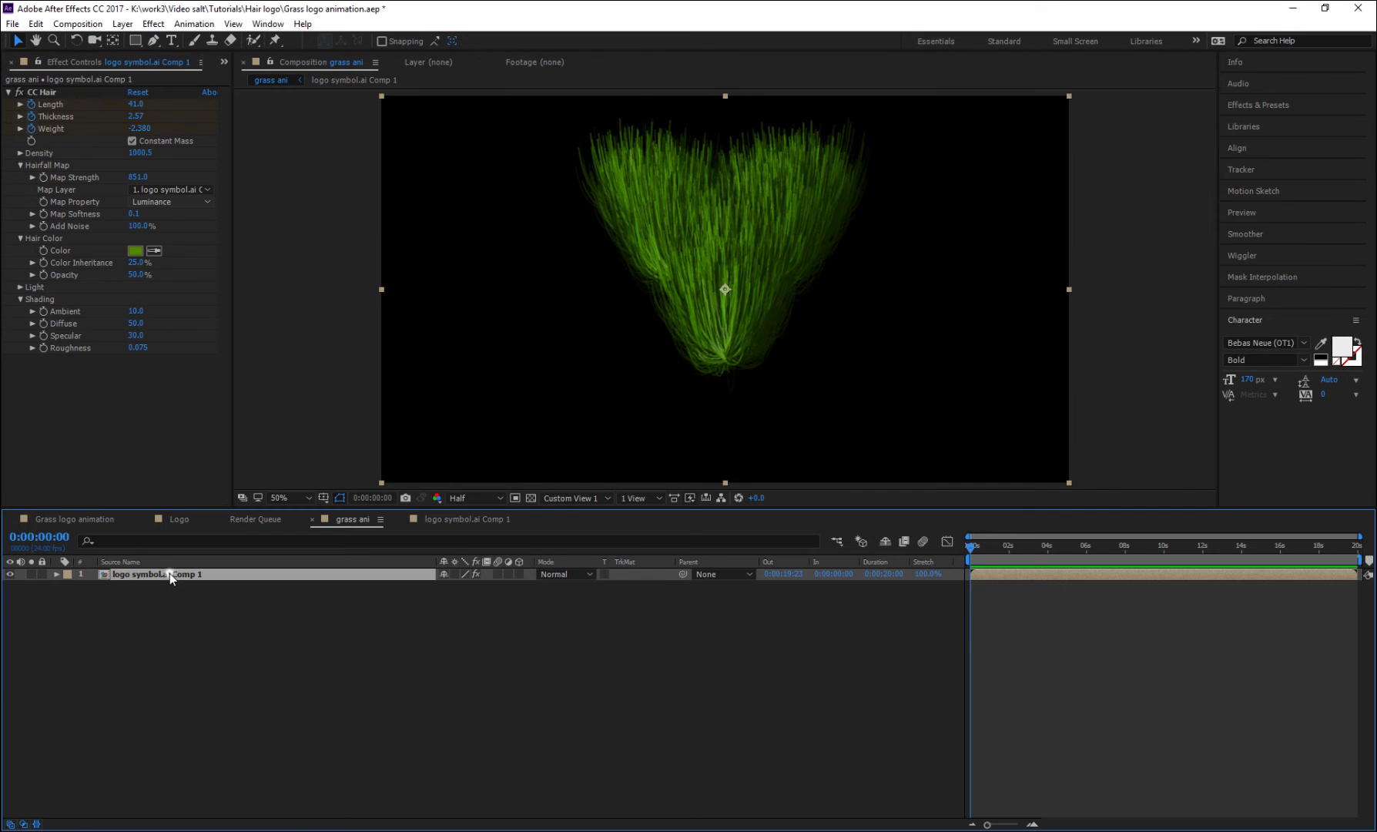
click(57, 575)
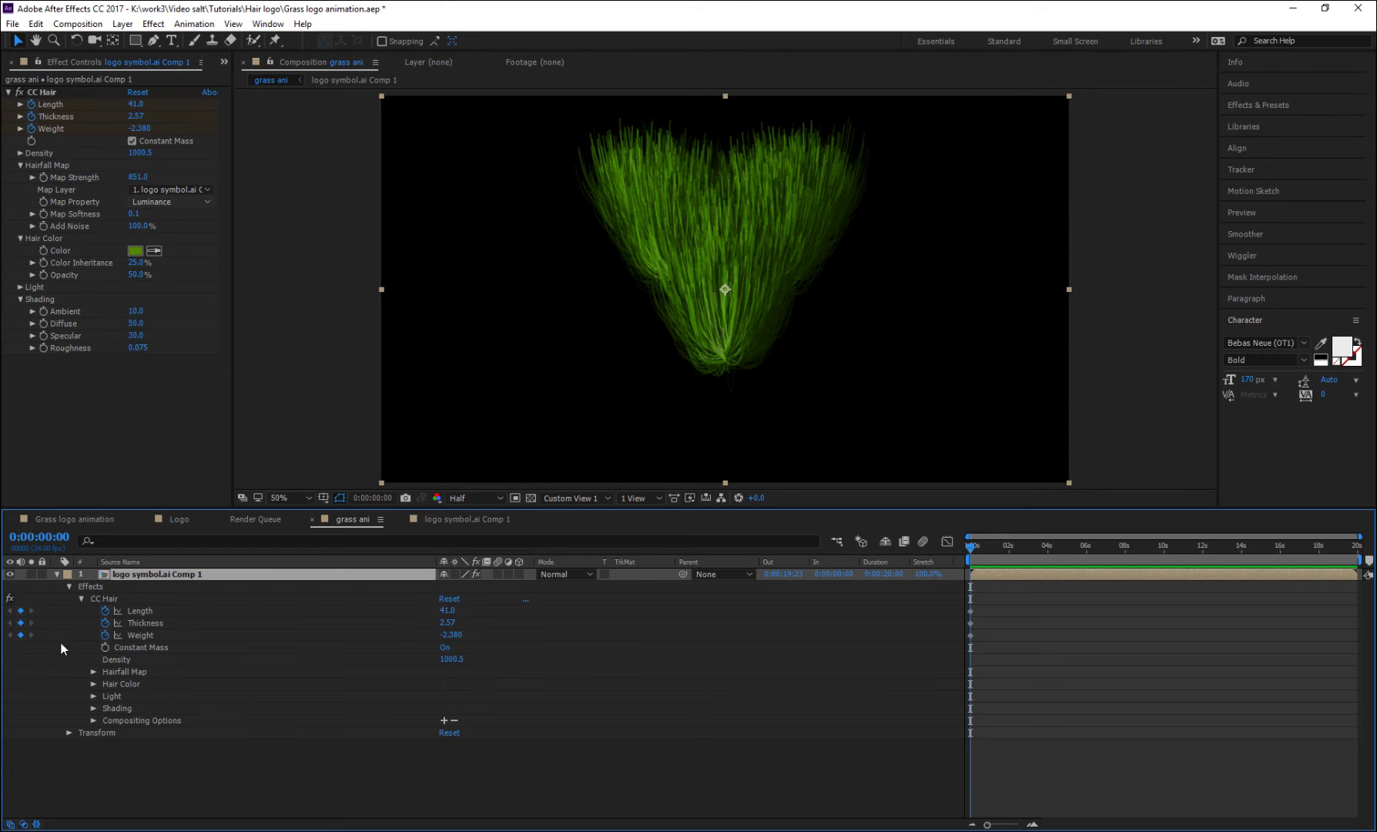
click(81, 598)
click(82, 599)
- At 0:00:01:15, add Length and Weight keyframes and set the Length to 47
mouse_move(1011, 553)
mouse_down()
mouse_move(1024, 553)
mouse_move(1001, 560)
mouse_up()
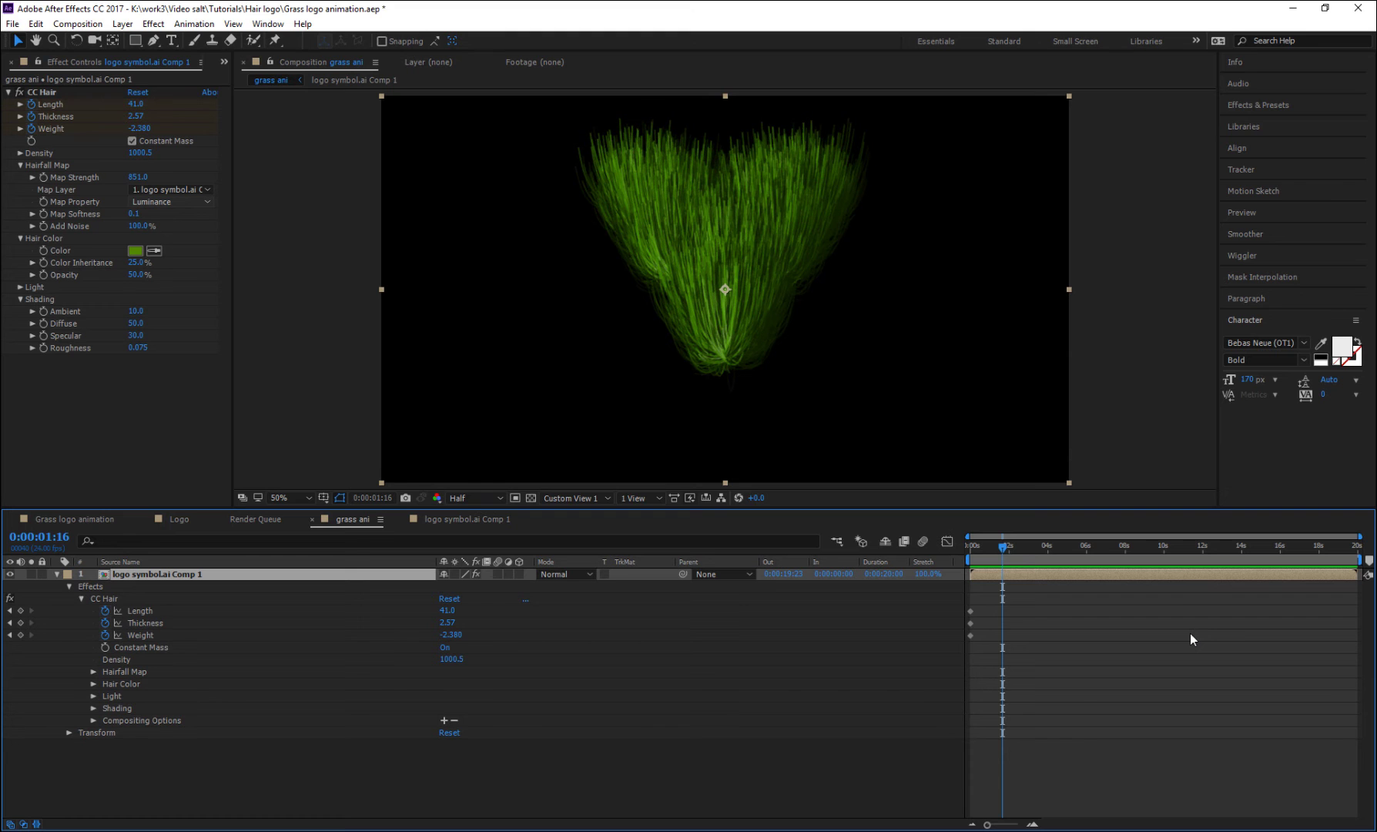
key(Page_Up)
click(21, 610)
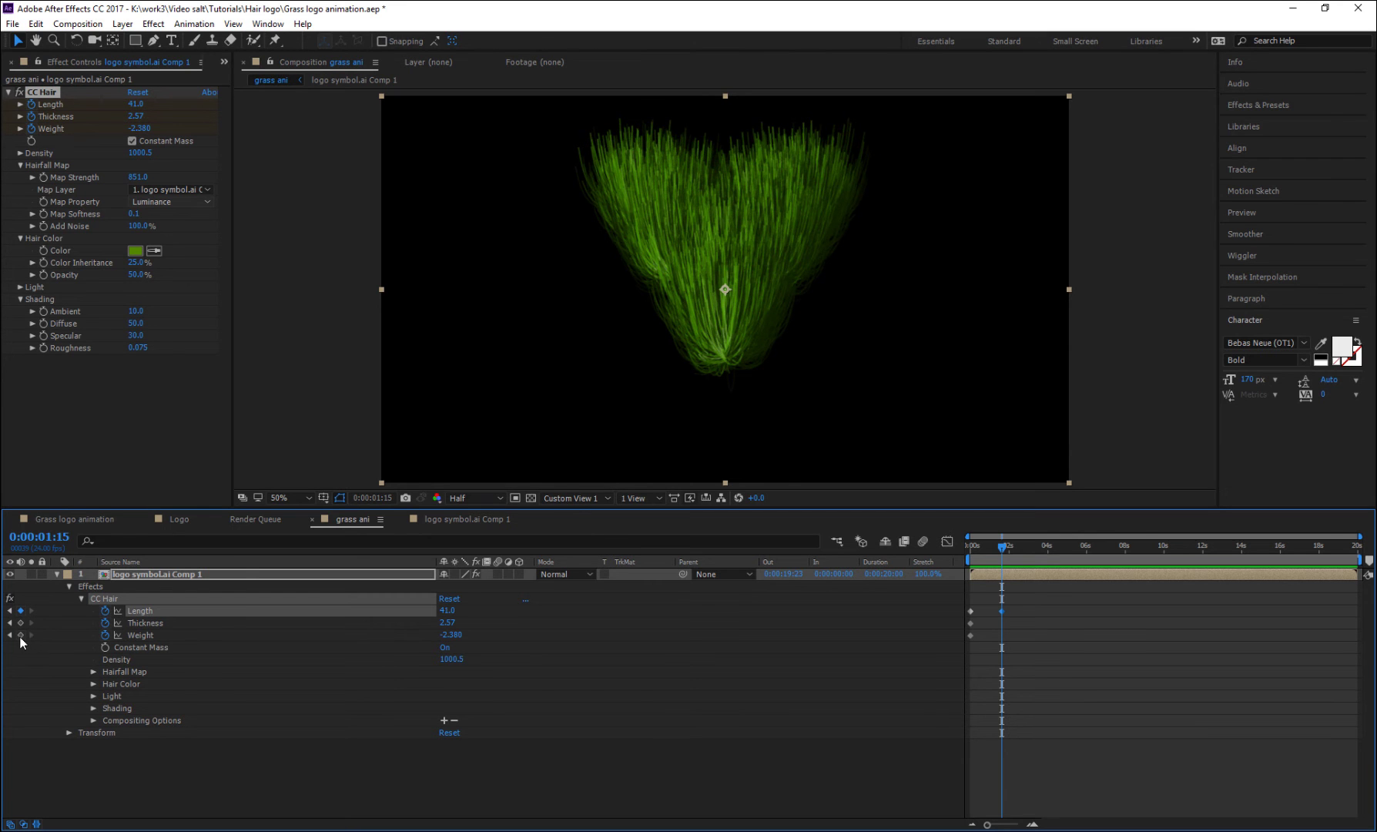
click(21, 635)
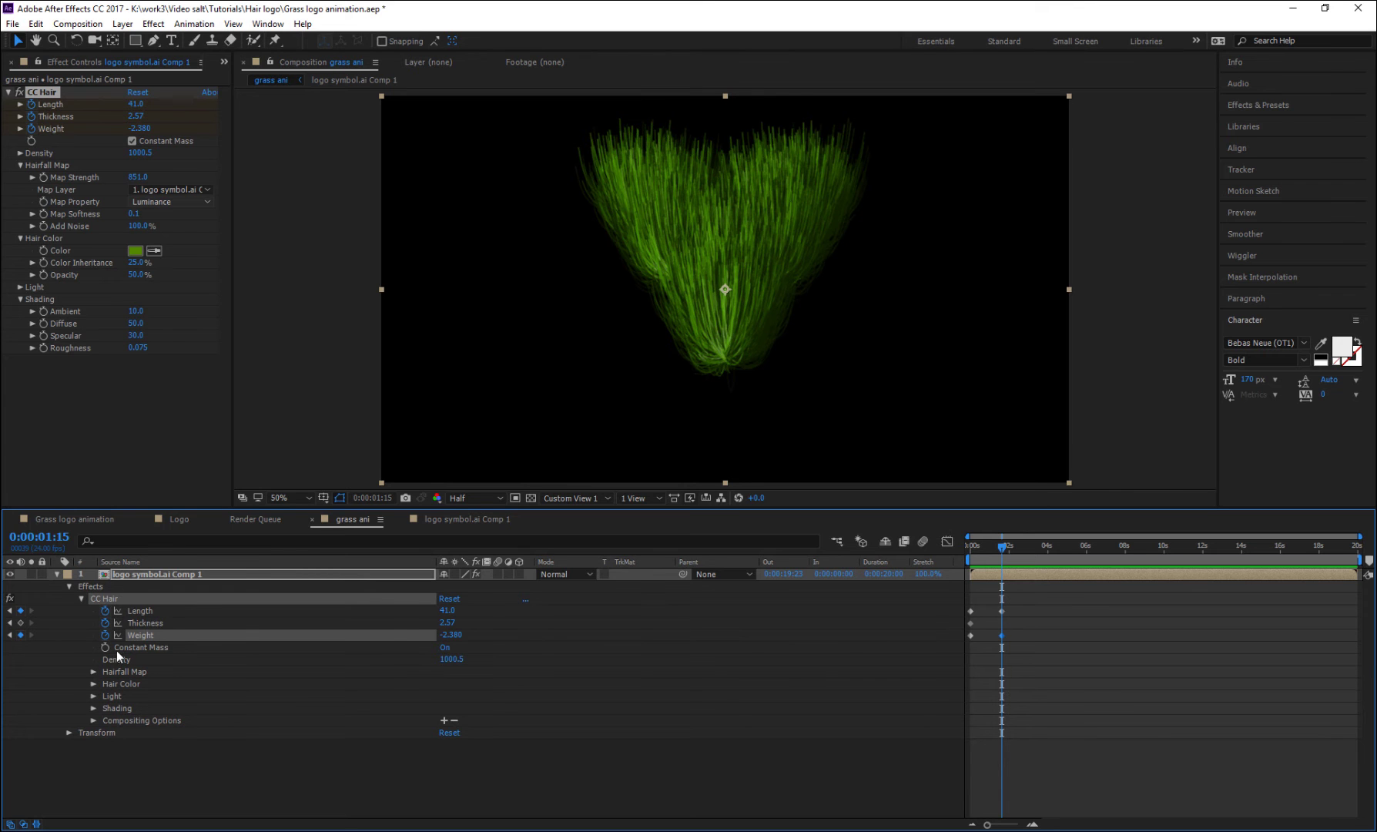
click(446, 611)
text(47)
key(Return)
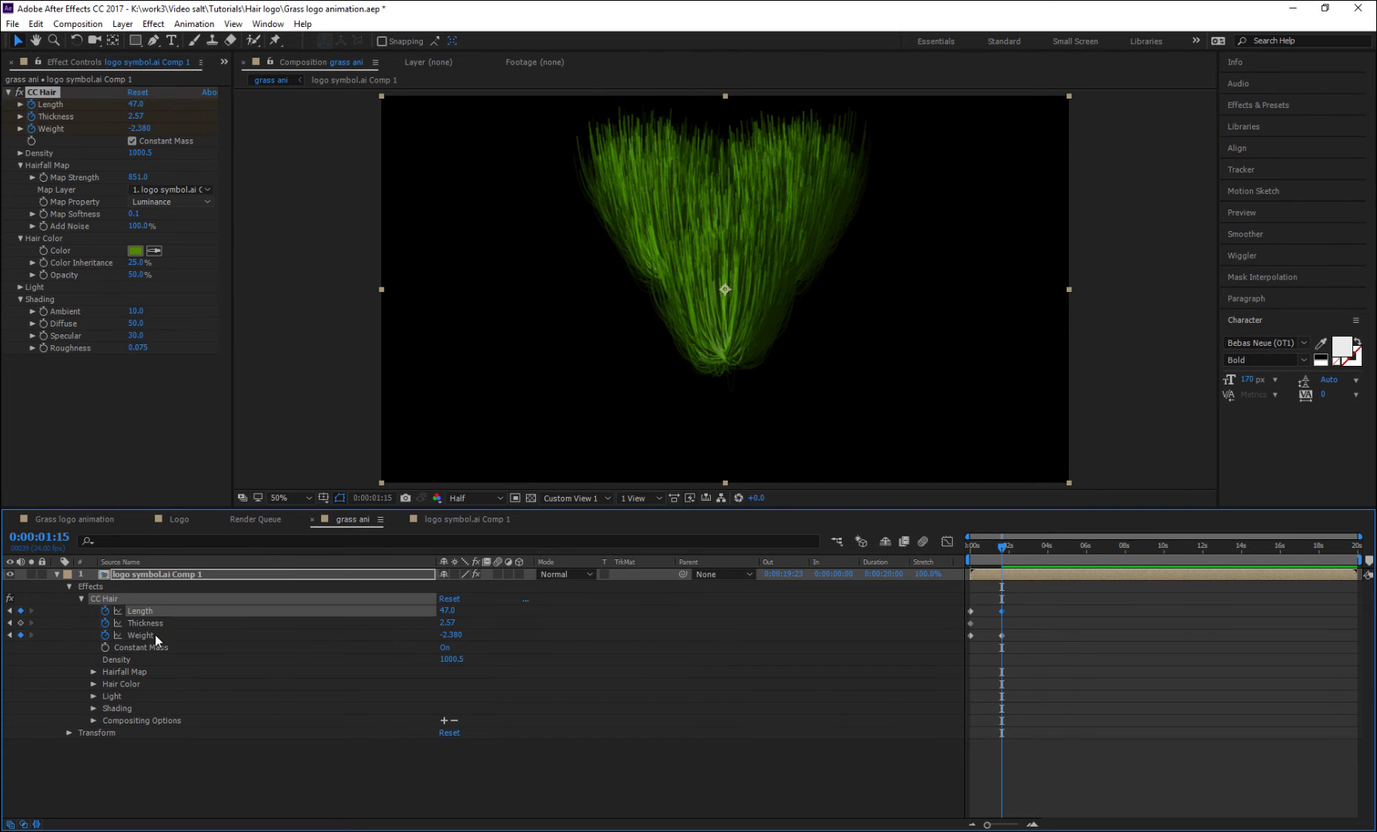
- Select both Weight keyframes and set their value to 6.986
click(155, 633)
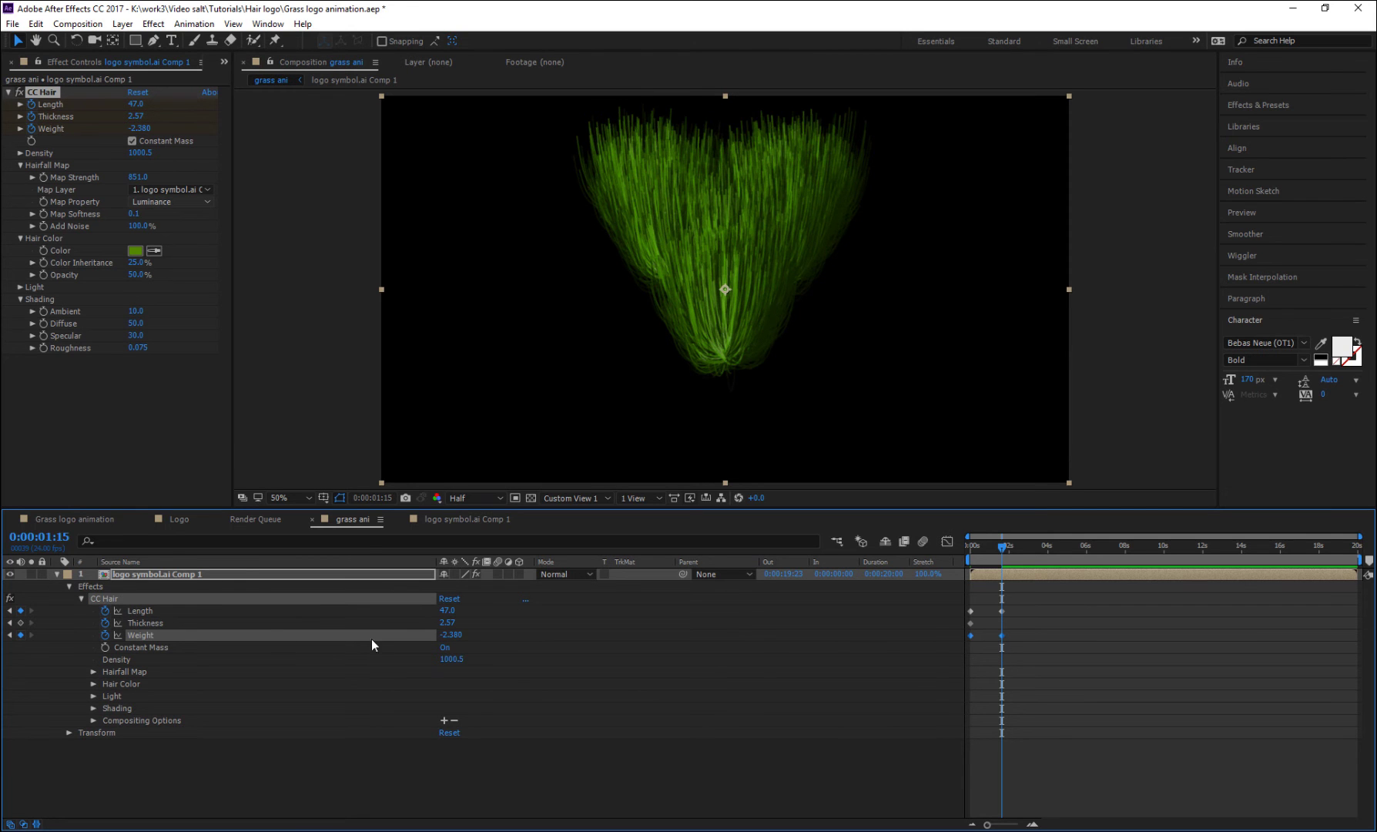
click(447, 635)
text(0.38)
key(Return)
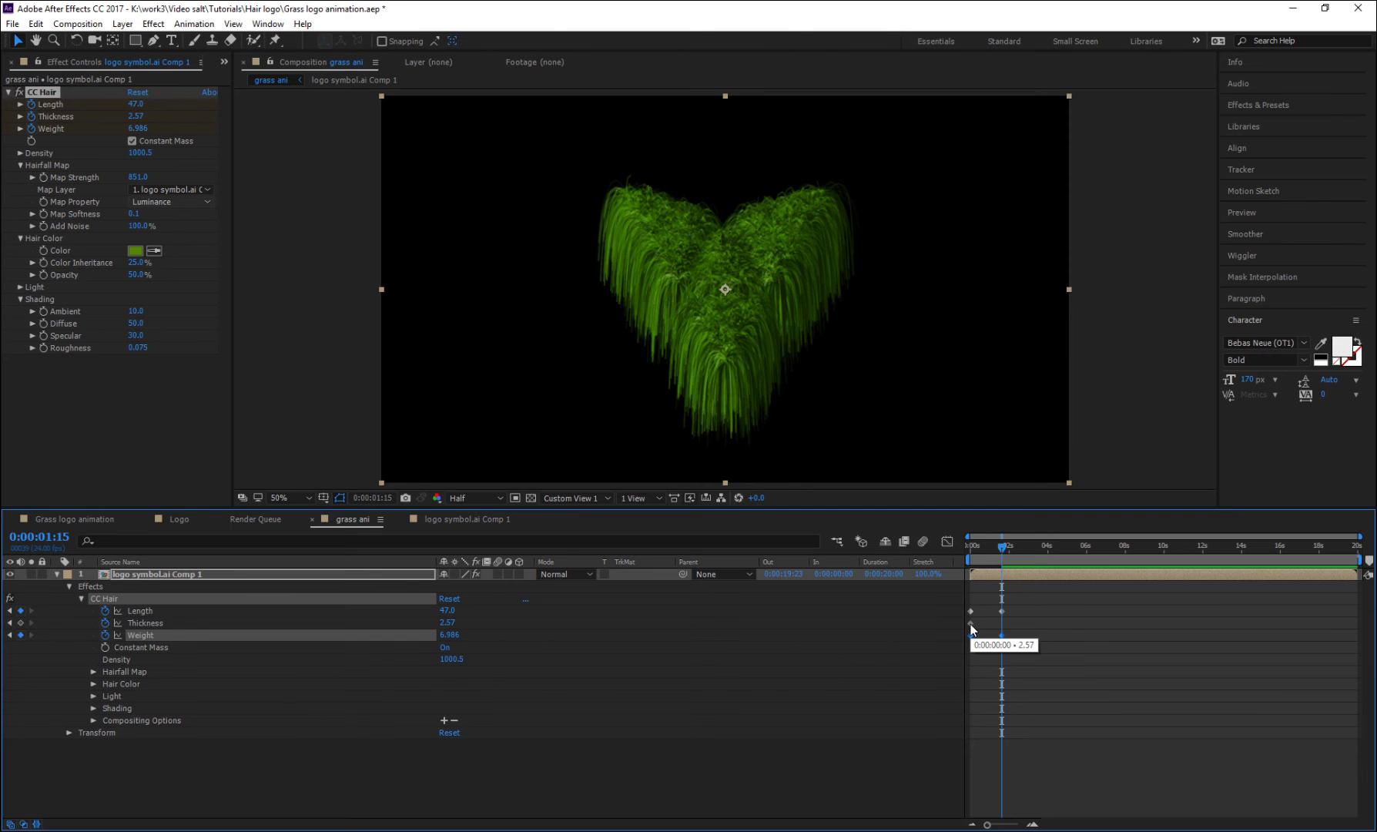
- At 0:00:03:21, keyframe the CC Hair Length at 0 and the Weight at 1.920
click(1017, 550)
drag(1016, 551, 1044, 556)
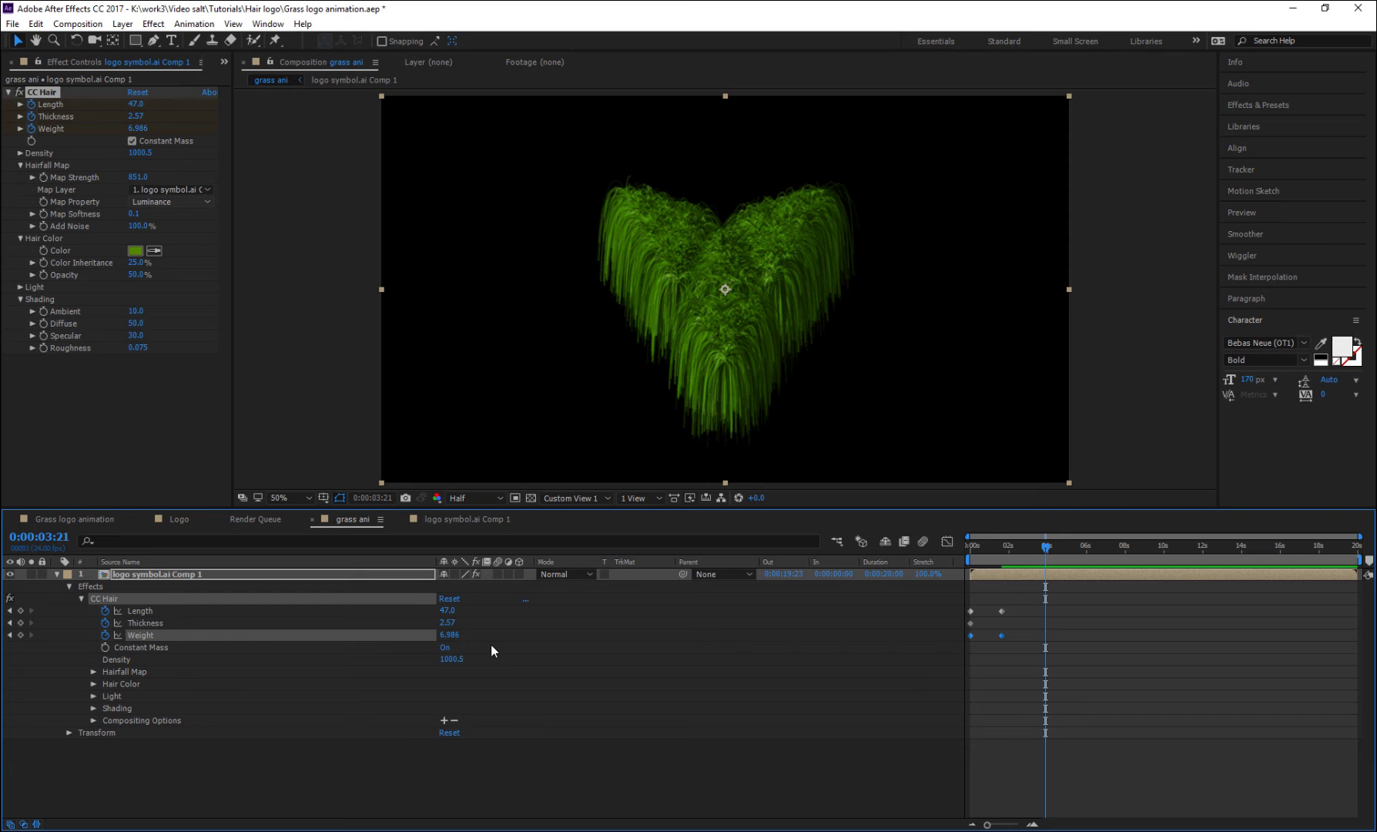
click(449, 610)
text(0)
key(Return)
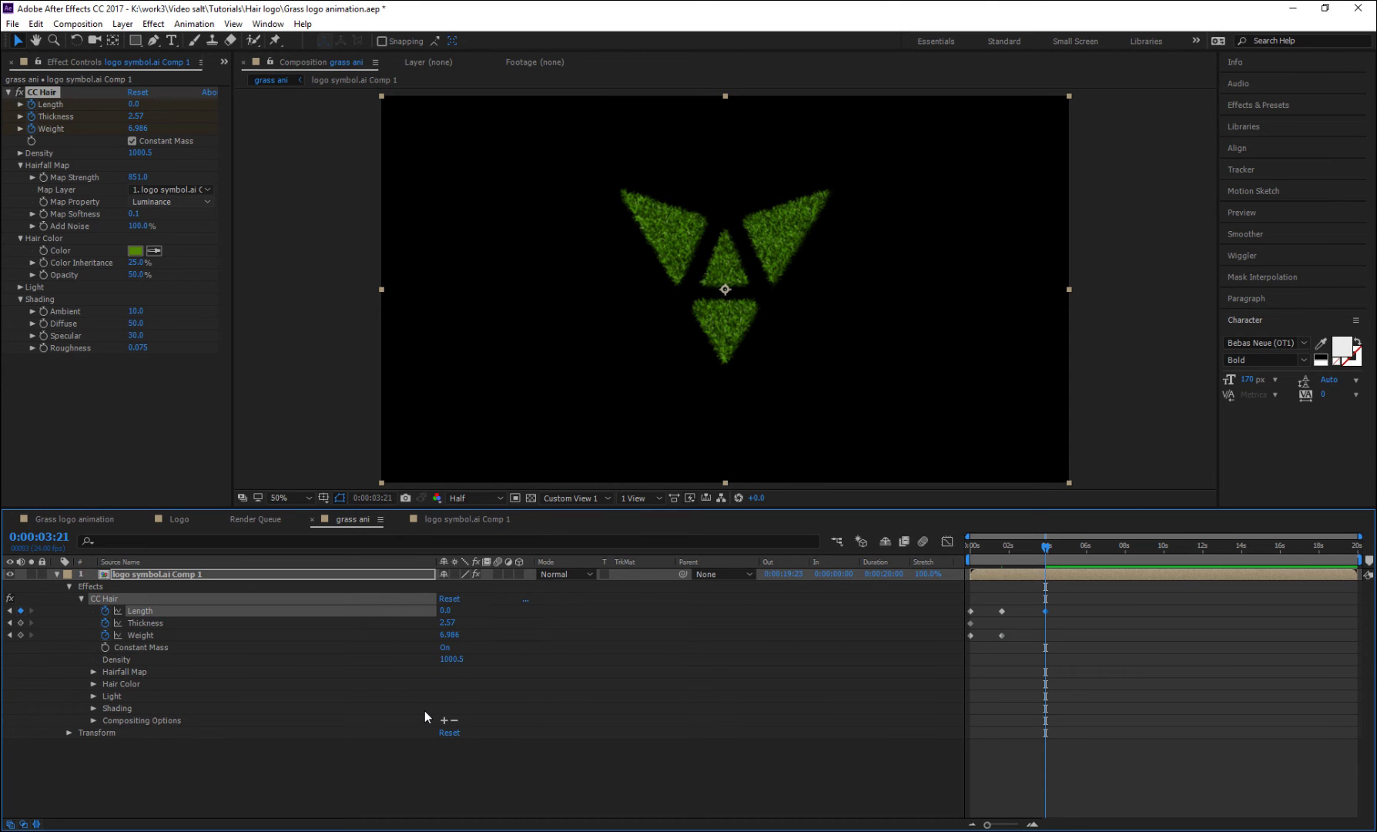
click(451, 636)
text(1.920)
key(Return)
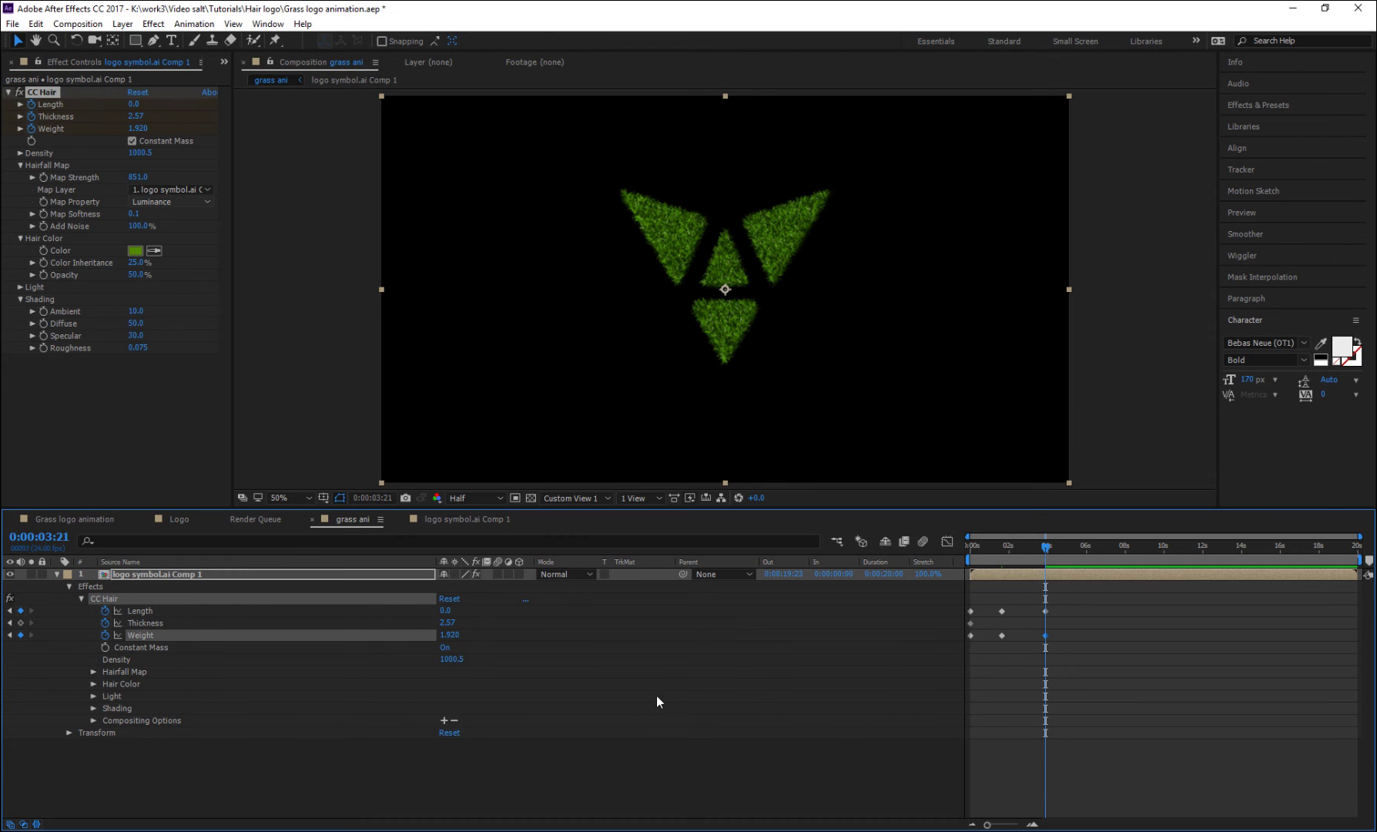
- Move the Thickness keyframe to line up with the last Length and Weight keyframes
click(971, 623)
drag(981, 628, 1003, 633)
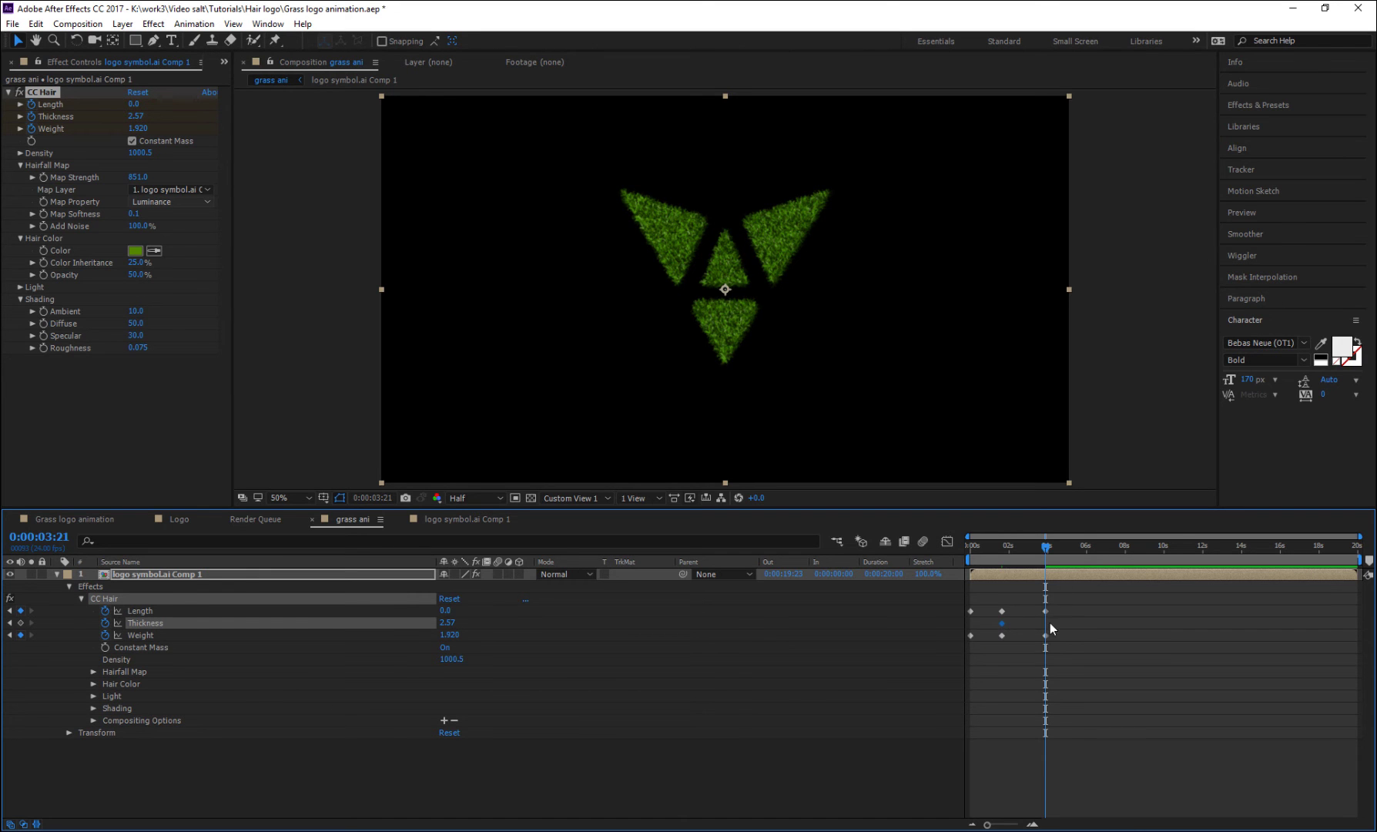
drag(1058, 551, 1078, 546)
drag(1004, 622, 1048, 630)
- At 0:00:07:00, keyframe the CC Hair Thickness at 0
mouse_move(1097, 548)
mouse_down()
mouse_move(1155, 551)
mouse_move(1105, 556)
mouse_up()
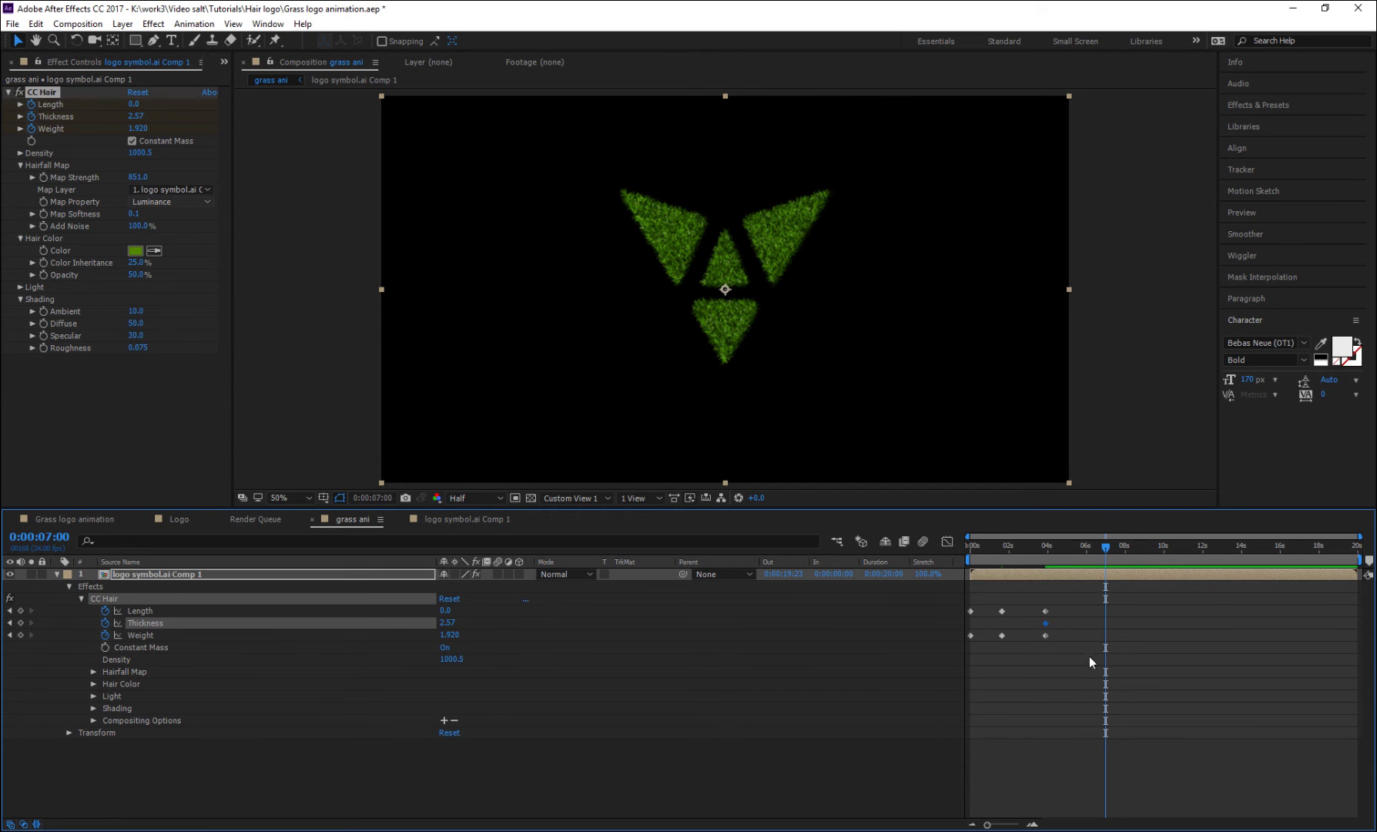
click(447, 633)
key(shift+Tab)
text(0)
key(Return)
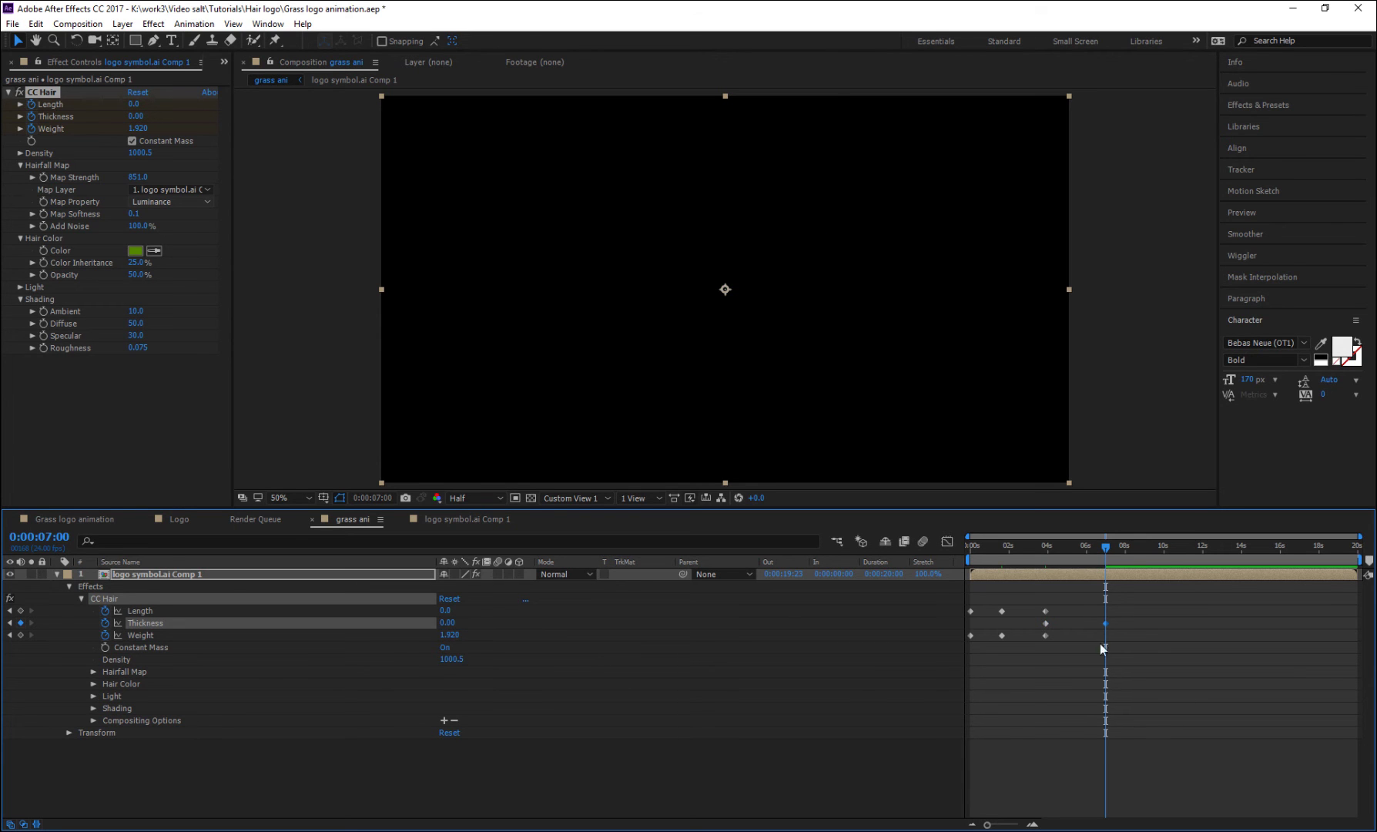
- Preview the grass animation from the start of the composition
drag(1089, 563, 964, 568)
key(space)
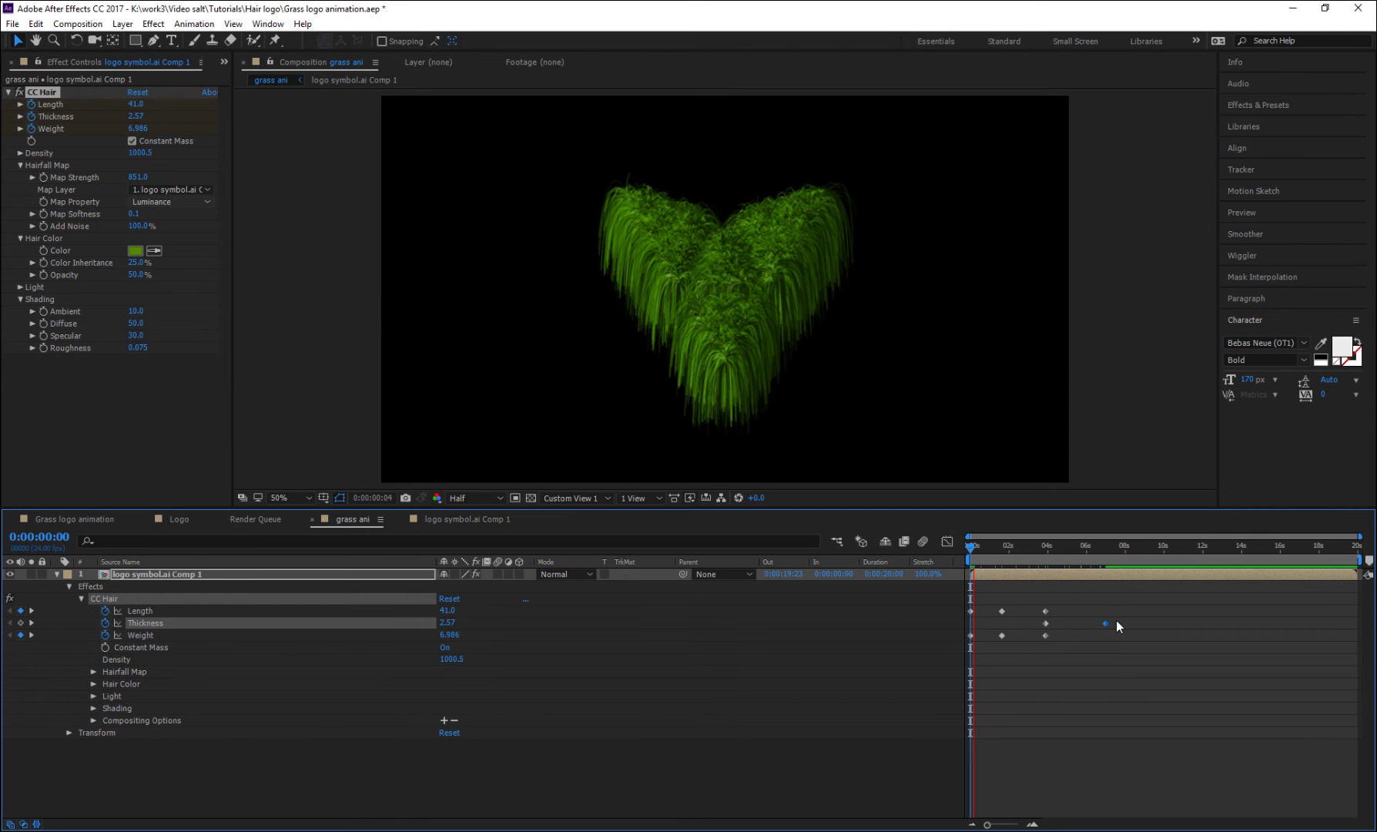
click(976, 548)
drag(971, 550, 954, 574)
key(k)
key(k)
click(824, 688)
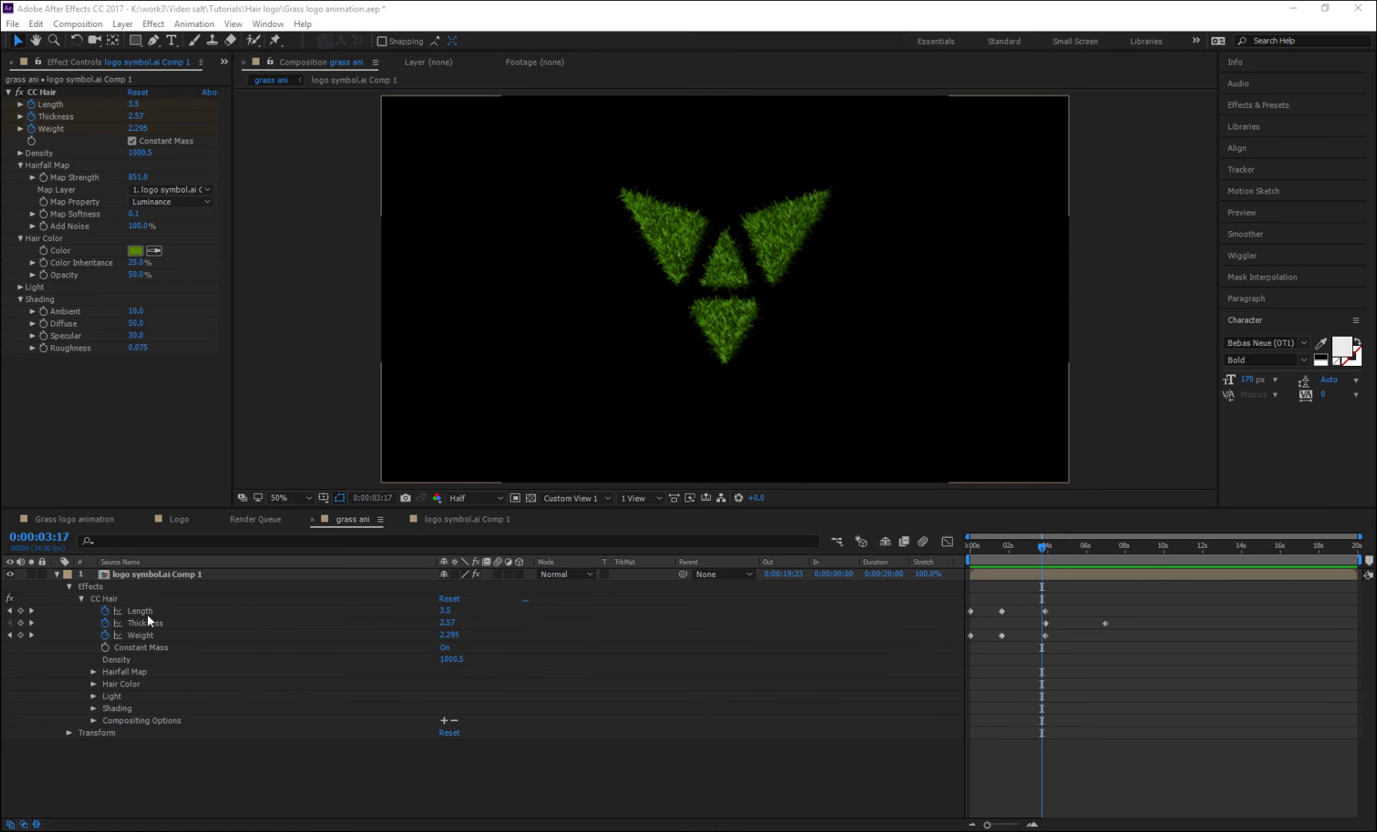
- Duplicate the logo layer, delete CC Hair from the copy and place the copy beneath the grass layer
click(190, 573)
key(ctrl+d)
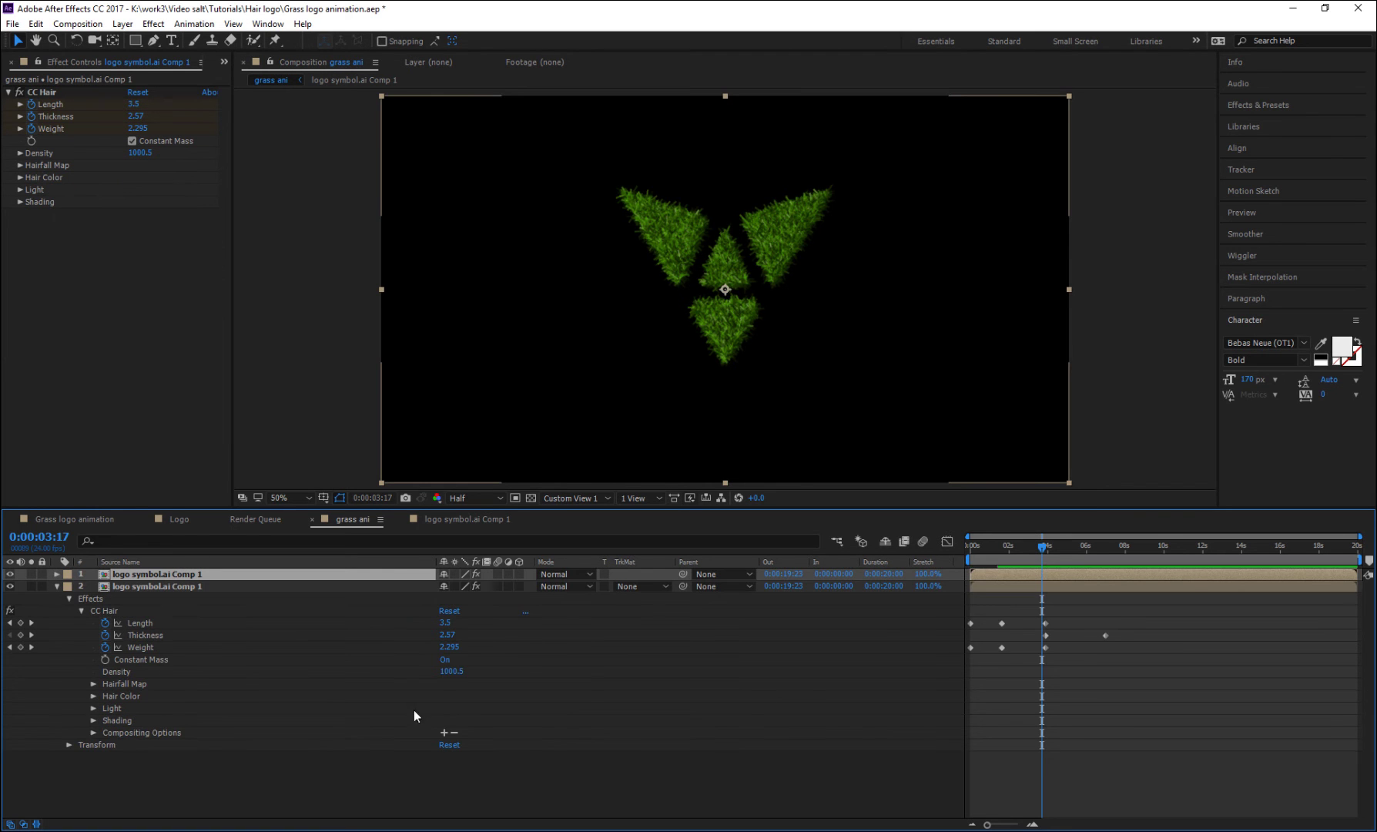
click(57, 585)
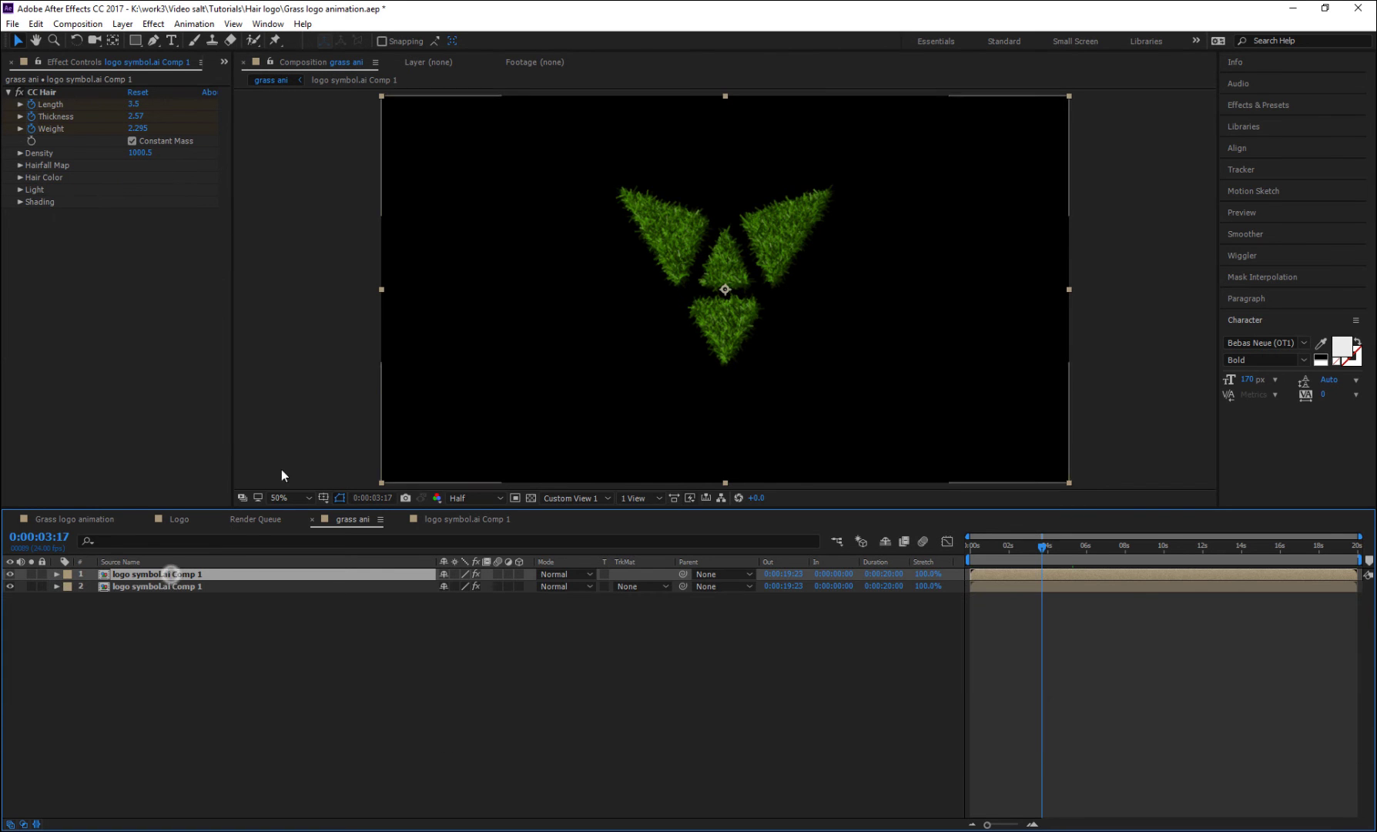
click(47, 91)
key(Delete)
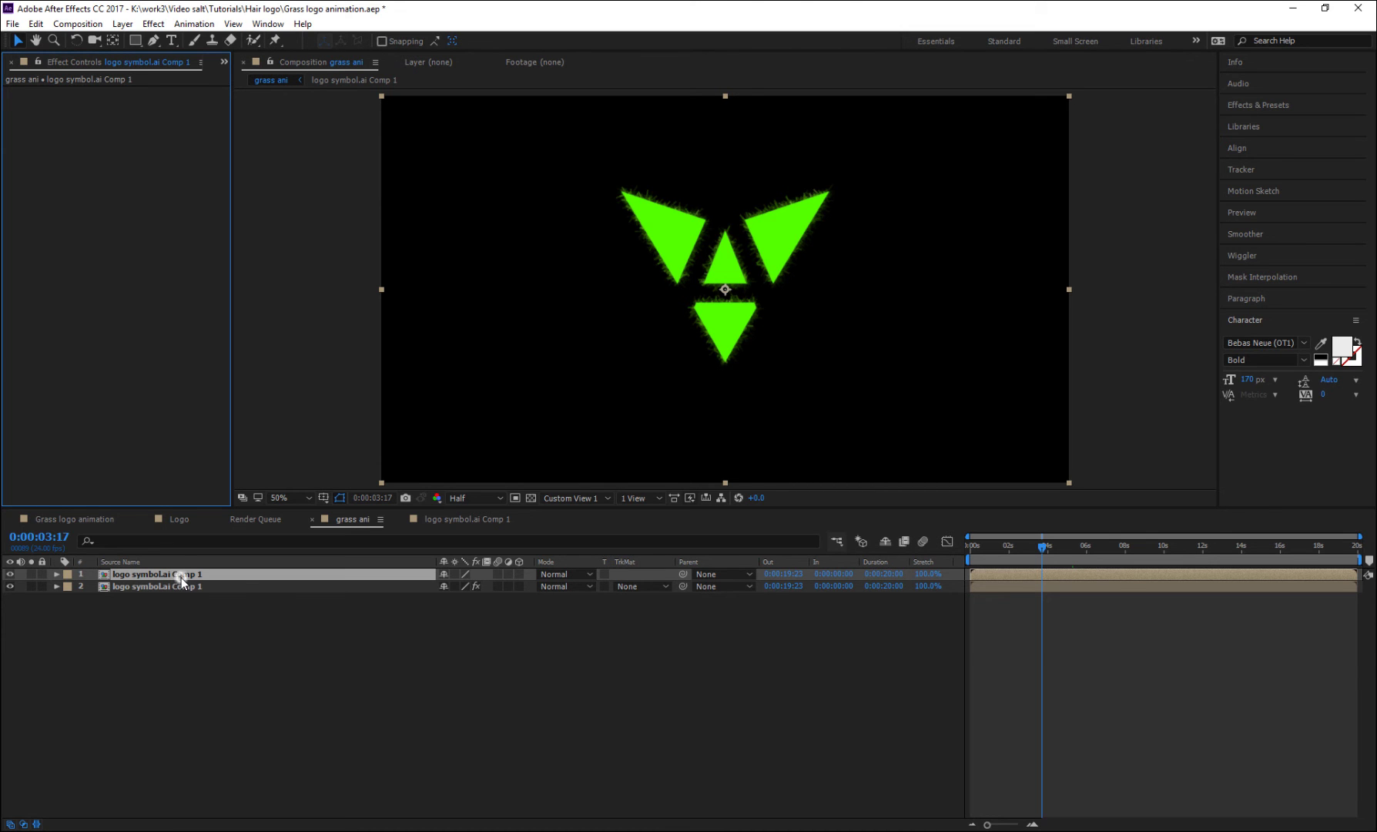
mouse_move(181, 577)
mouse_down()
mouse_move(184, 655)
mouse_move(184, 591)
mouse_up()
- Expand the lower logo layer's transform properties and play the animation with both layers from the start
click(57, 586)
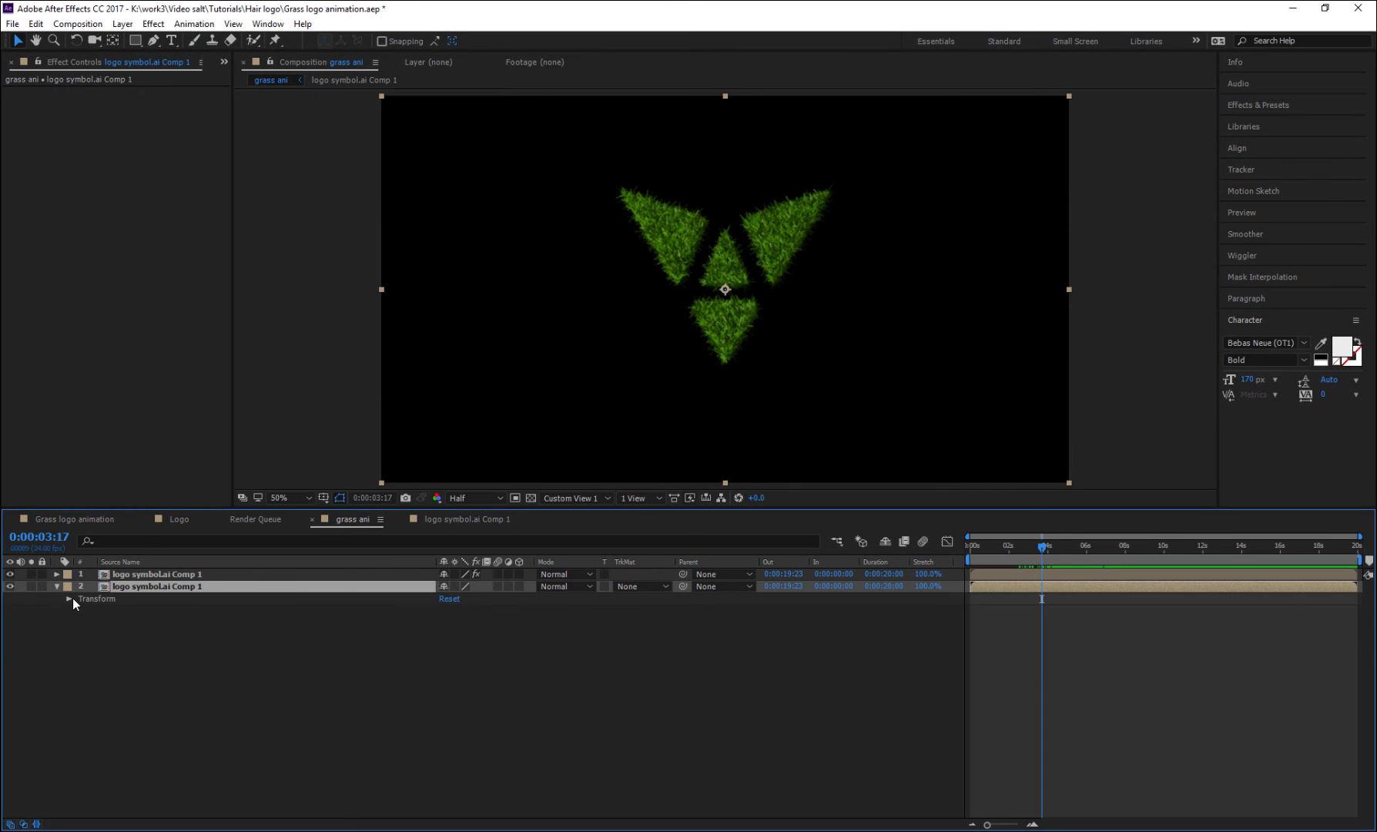
click(72, 598)
drag(1044, 546, 933, 564)
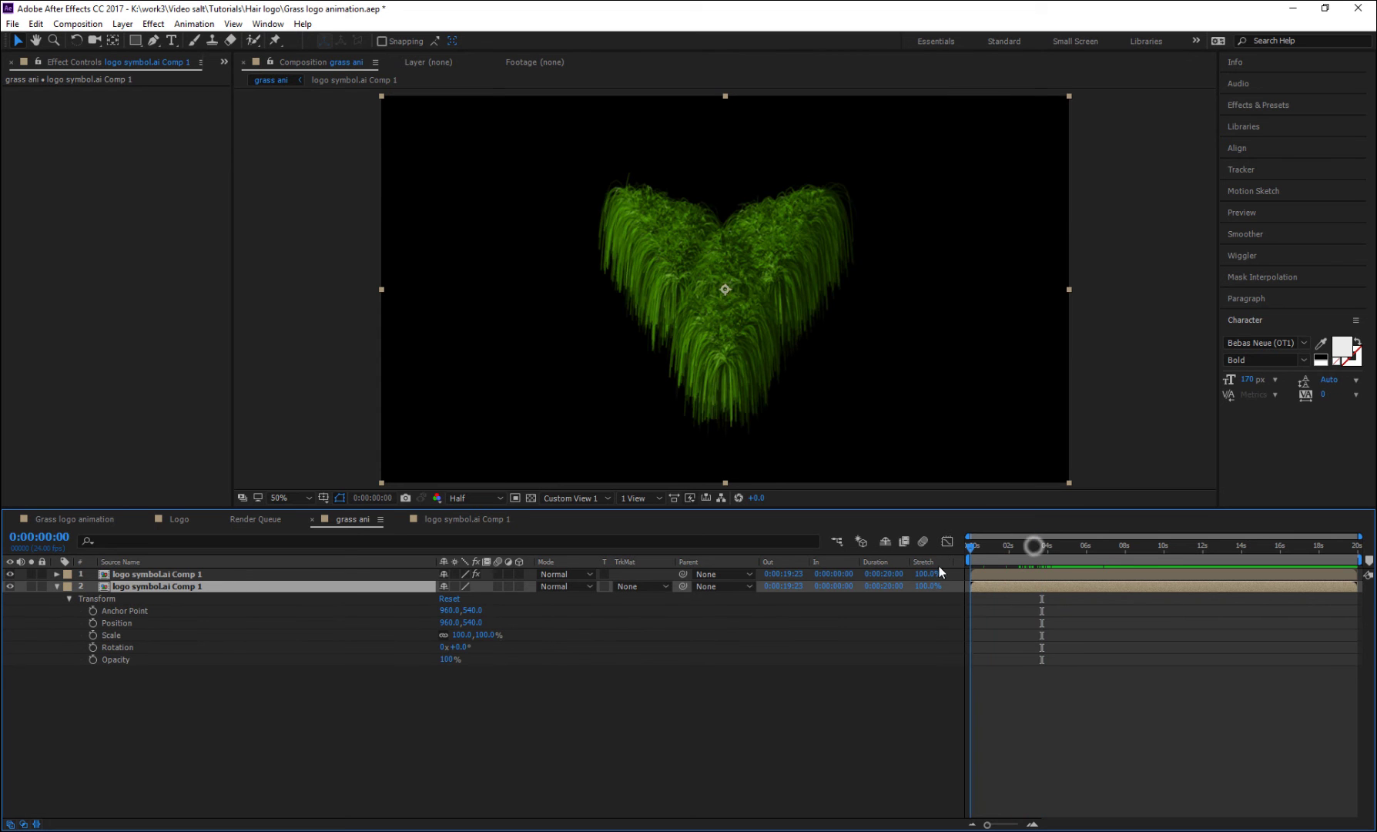
key(space)
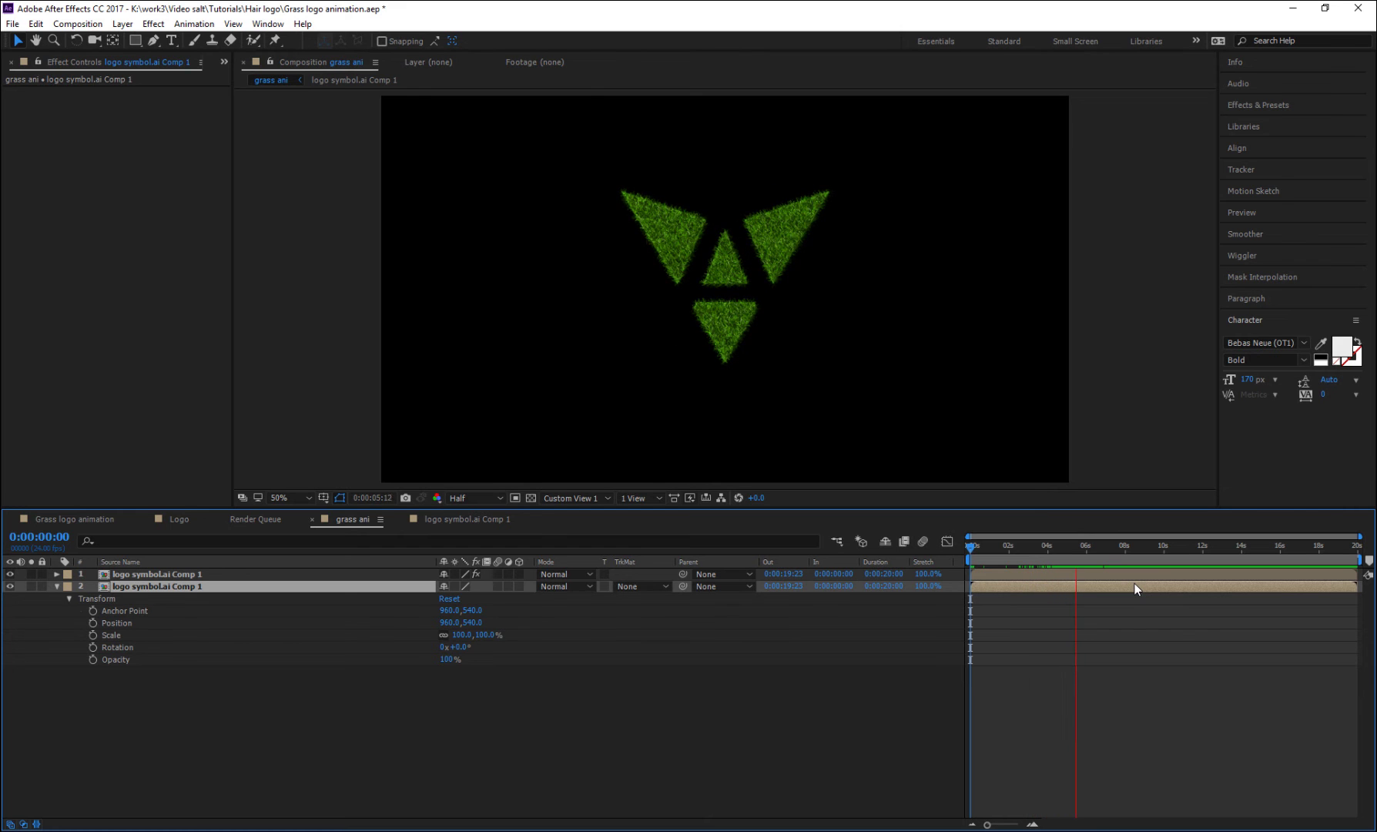
key(space)
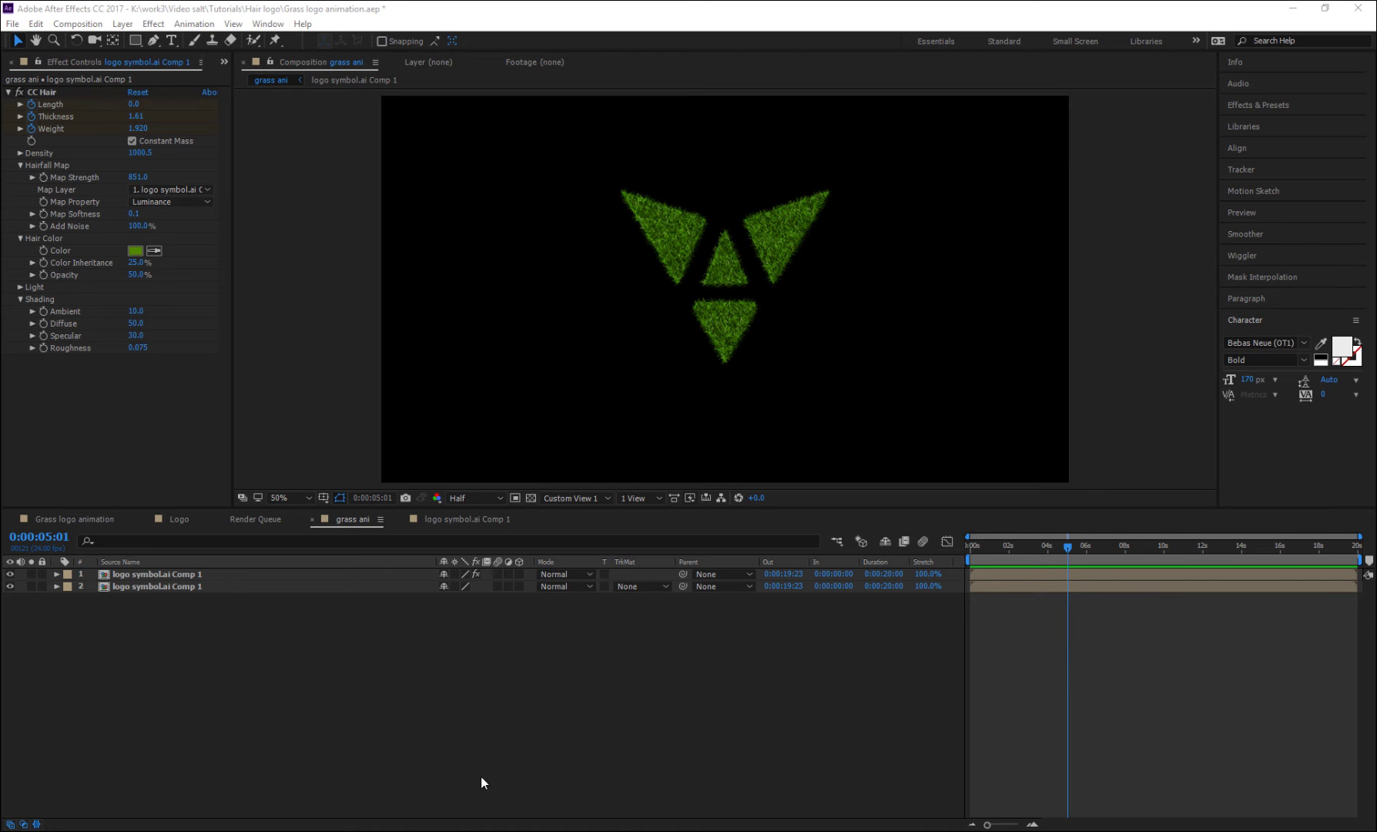
- Make both logo layers 3D and switch the composition view to Active Camera
drag(249, 637, 11, 568)
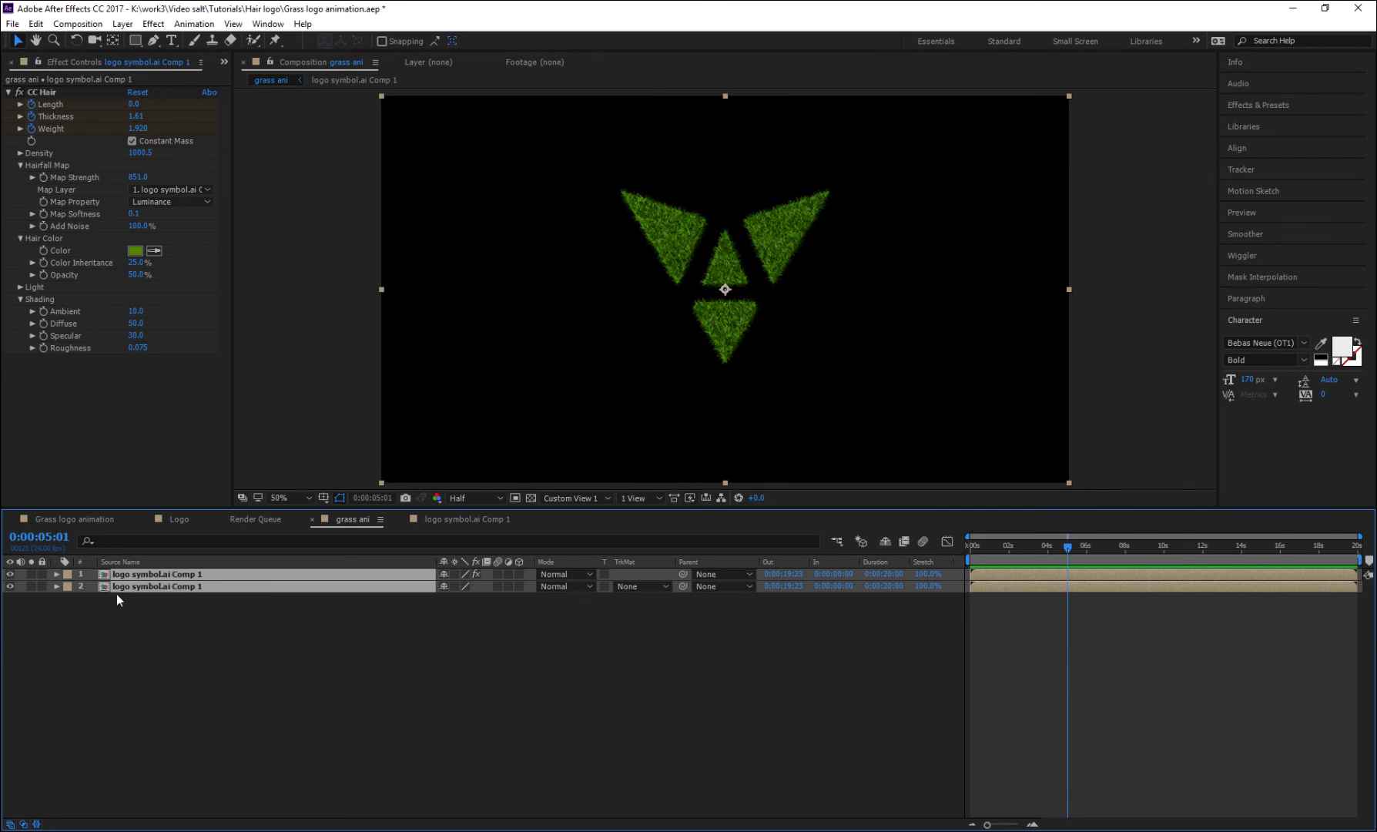
click(520, 573)
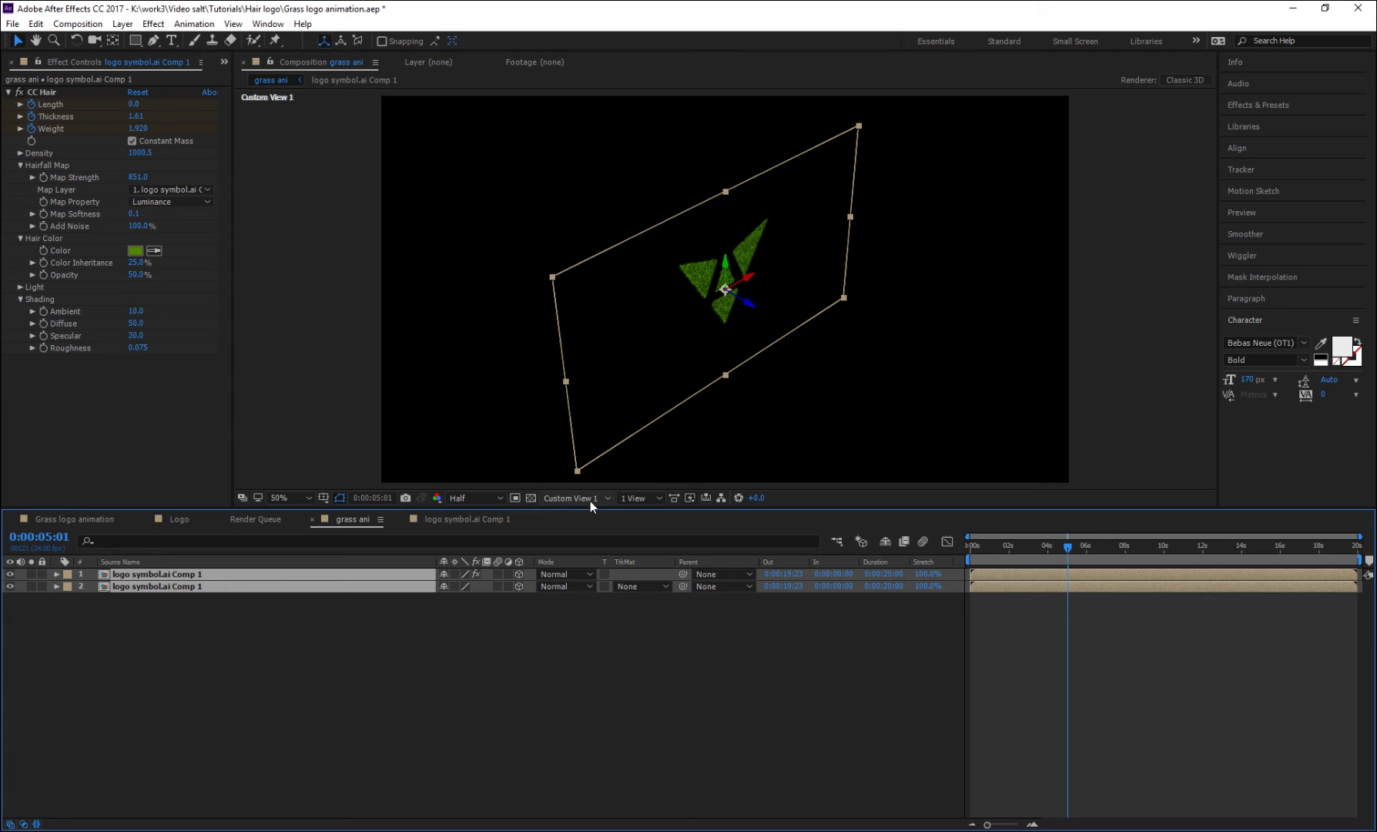
click(589, 501)
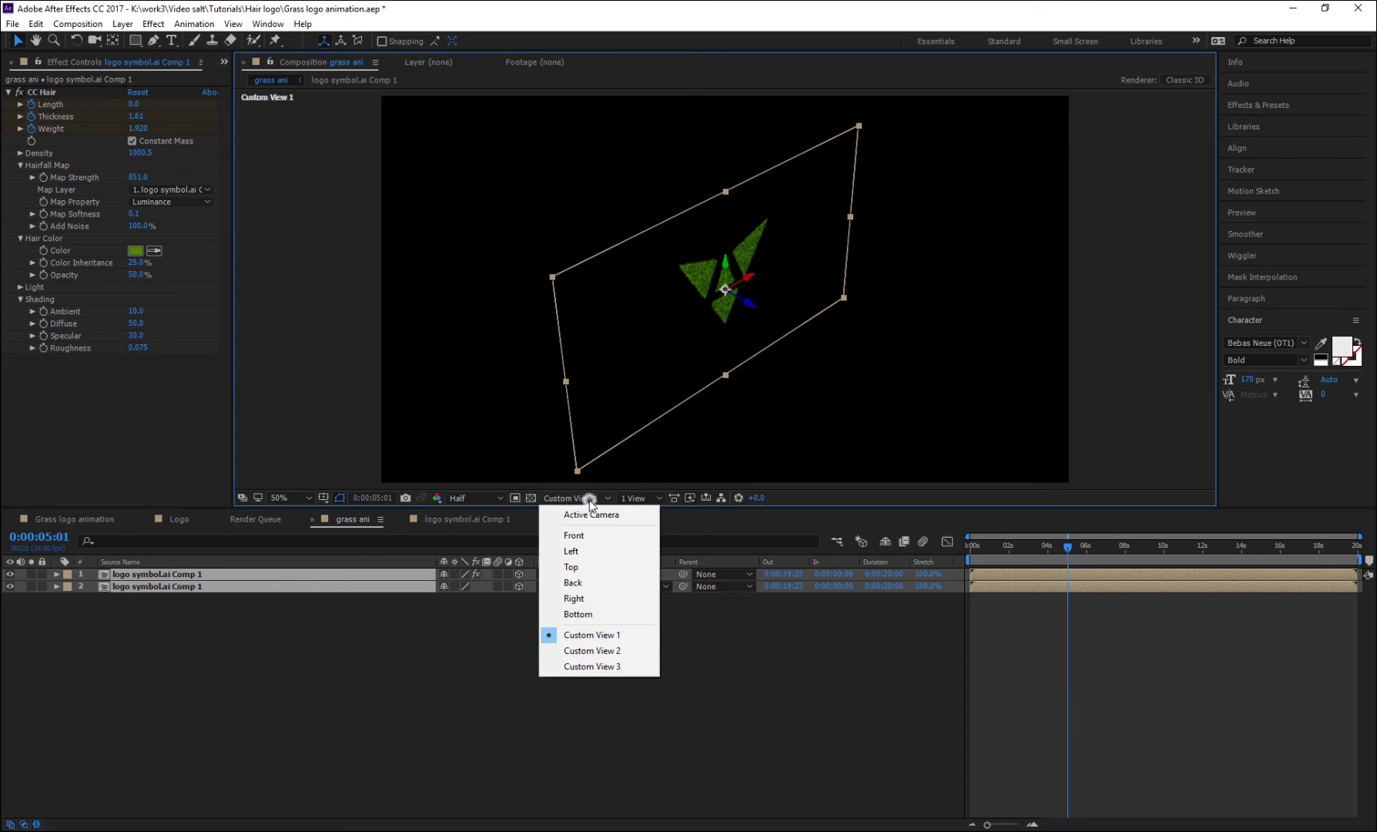
click(608, 514)
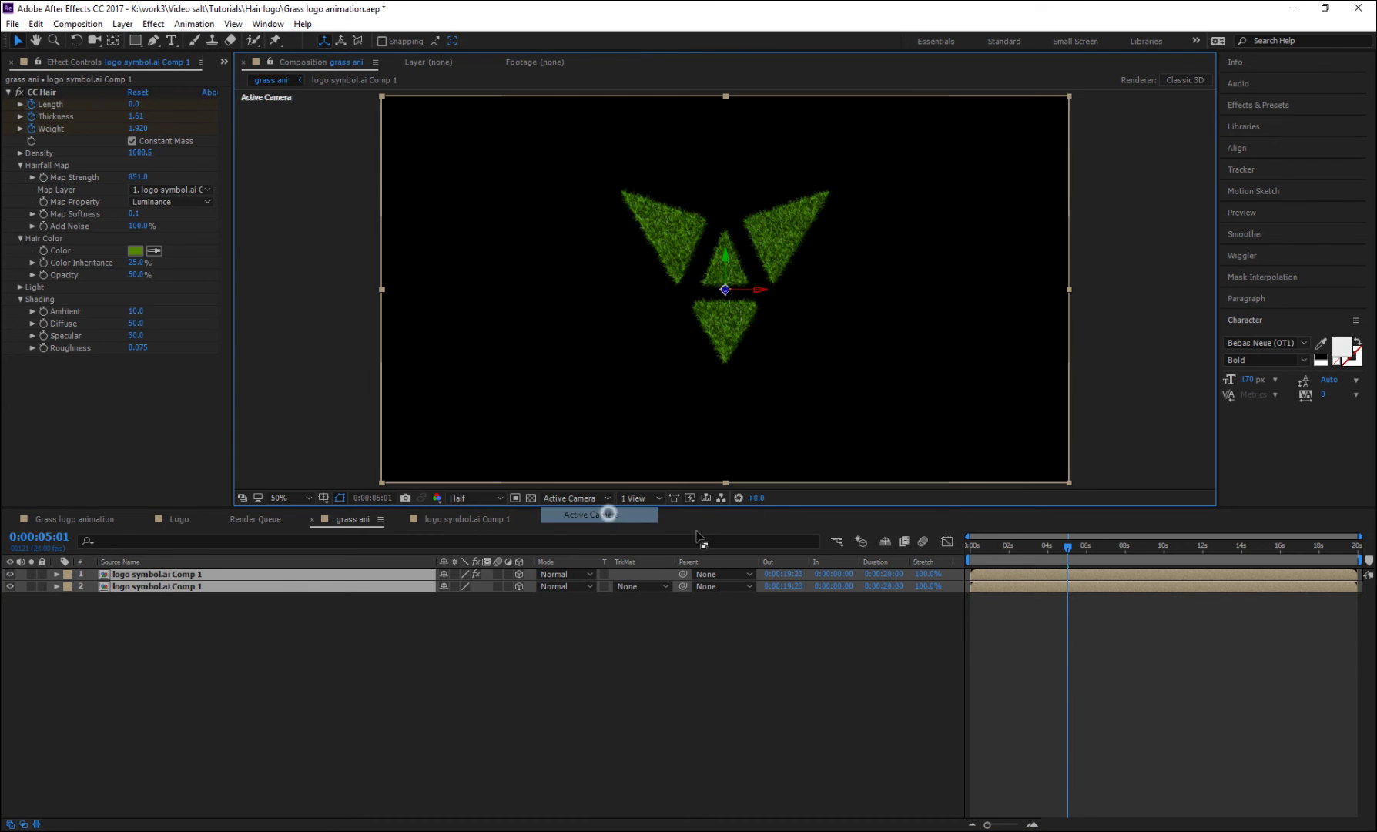
- Add a two-node camera with the 50mm preset to the grass ani composition
click(541, 650)
right_click(510, 713)
mouse_move(566, 574)
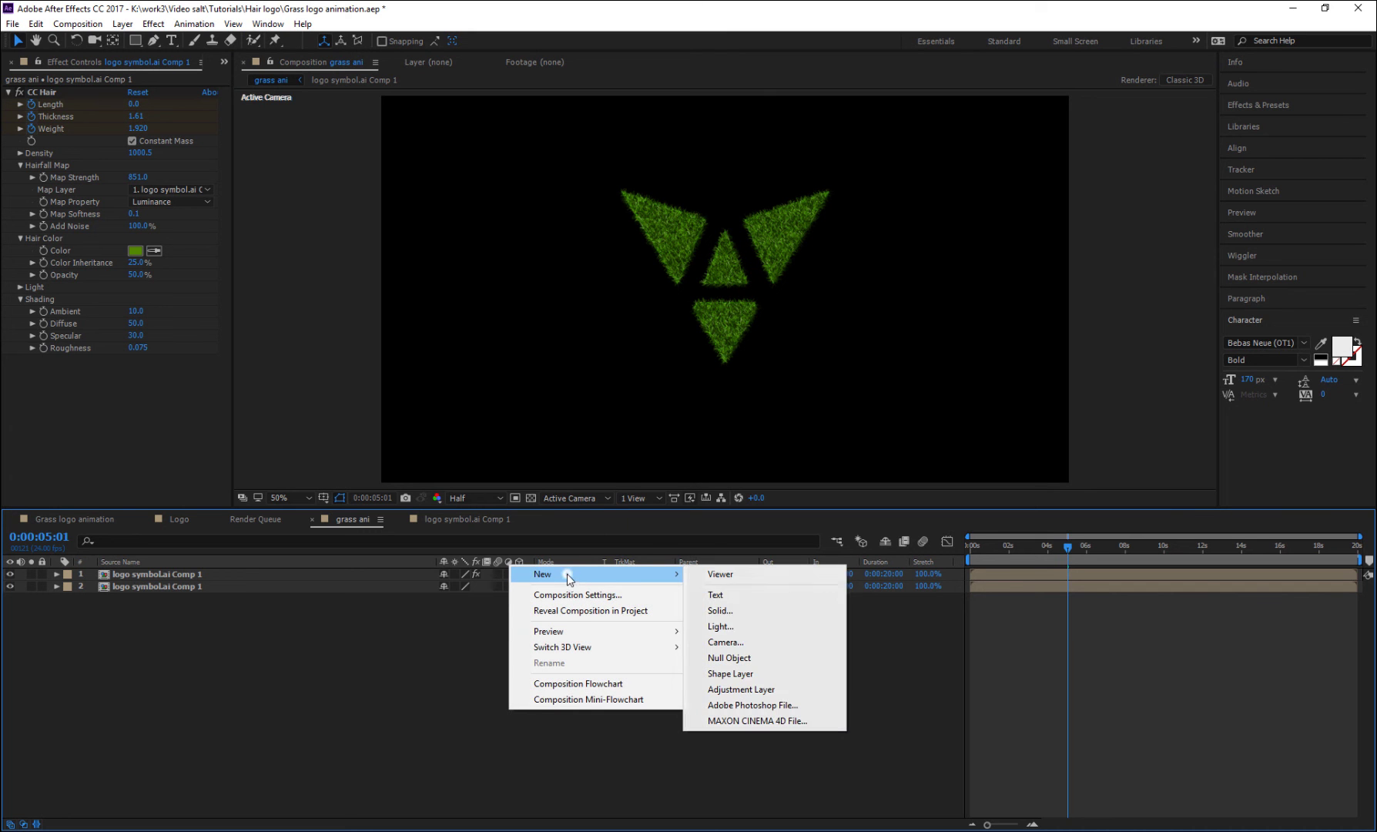
click(777, 646)
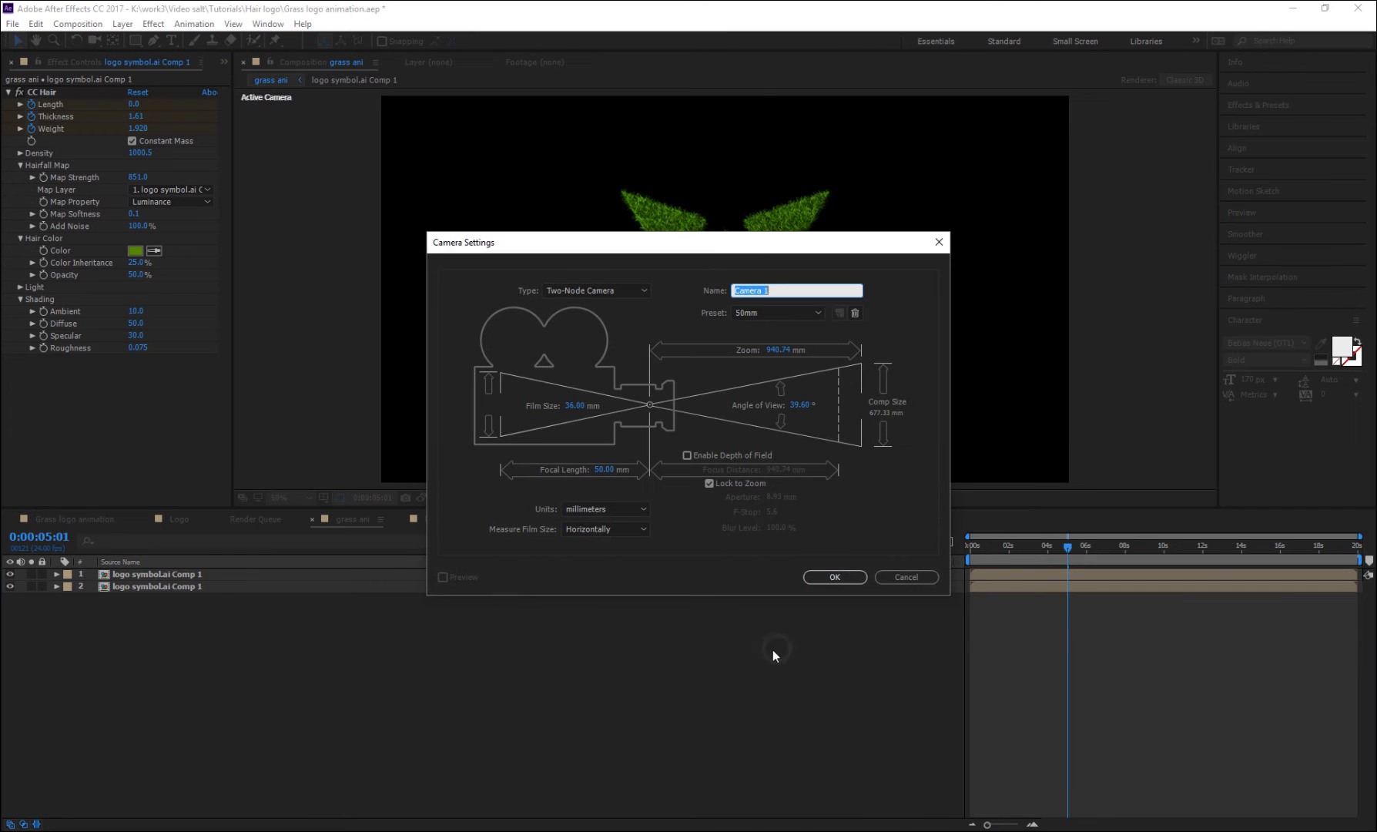
click(828, 577)
click(552, 689)
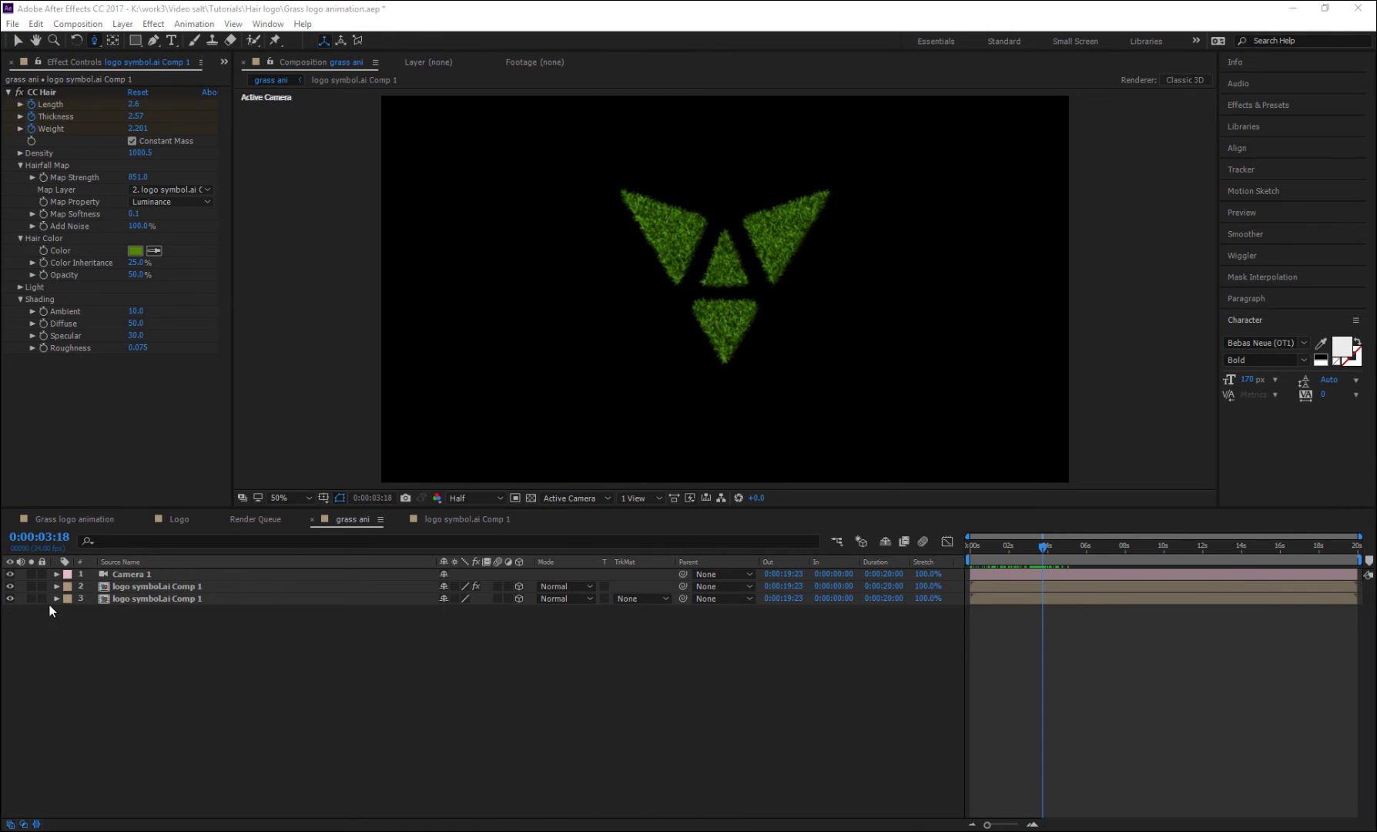
- Enable keyframing for all of Camera 1's transform properties, from Point of Interest to Z Rotation, at 0:00:00:00
click(56, 574)
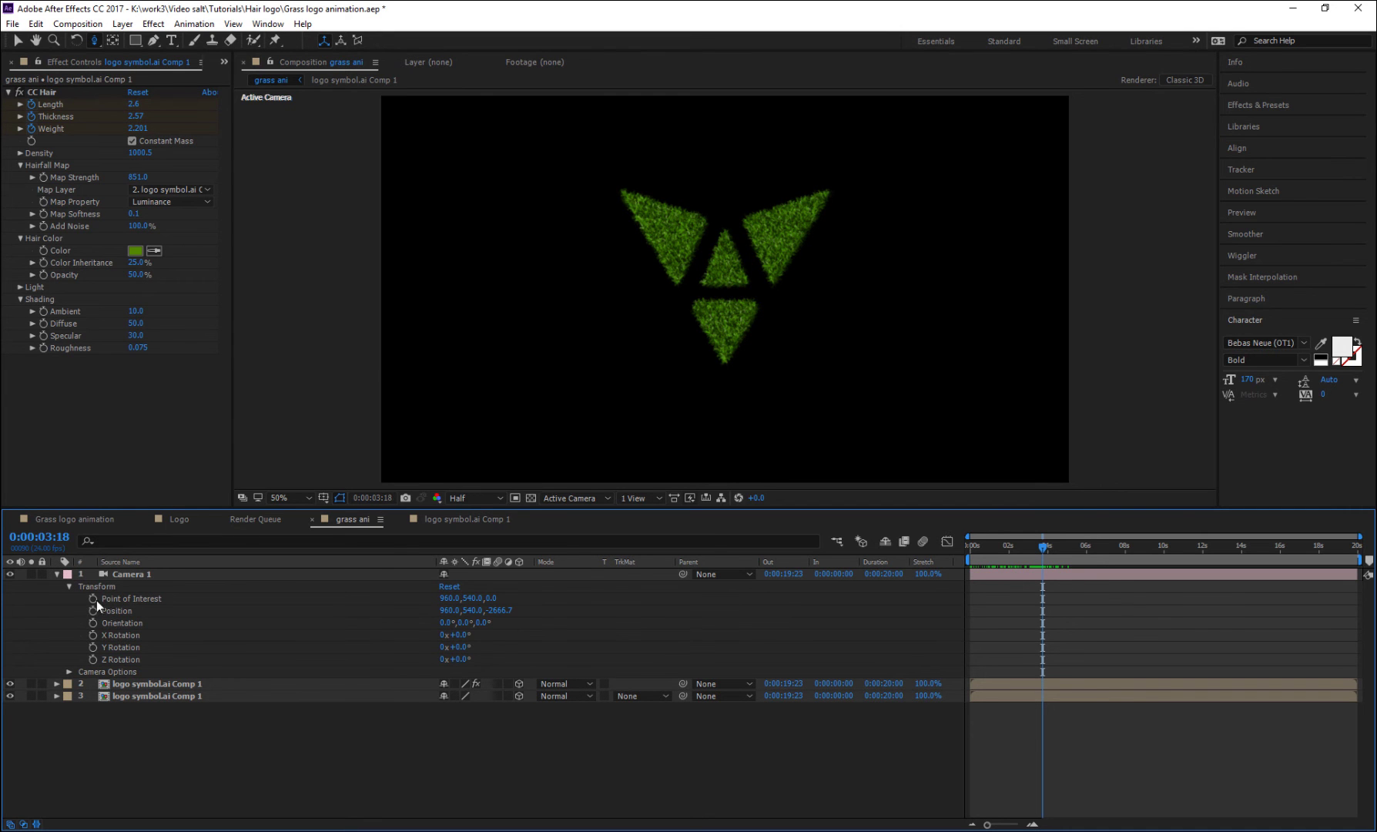
drag(1024, 553, 941, 553)
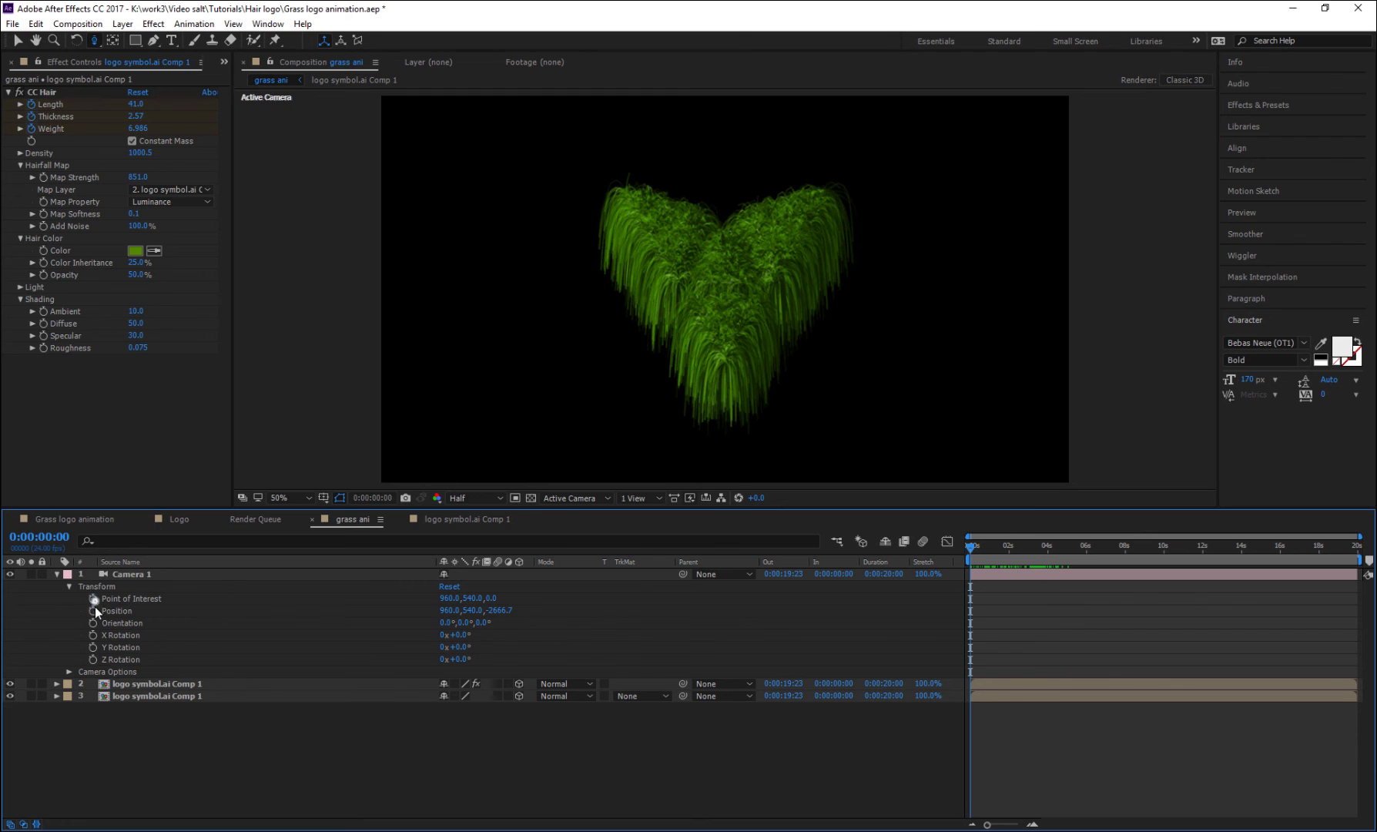
drag(94, 601, 99, 658)
click(93, 659)
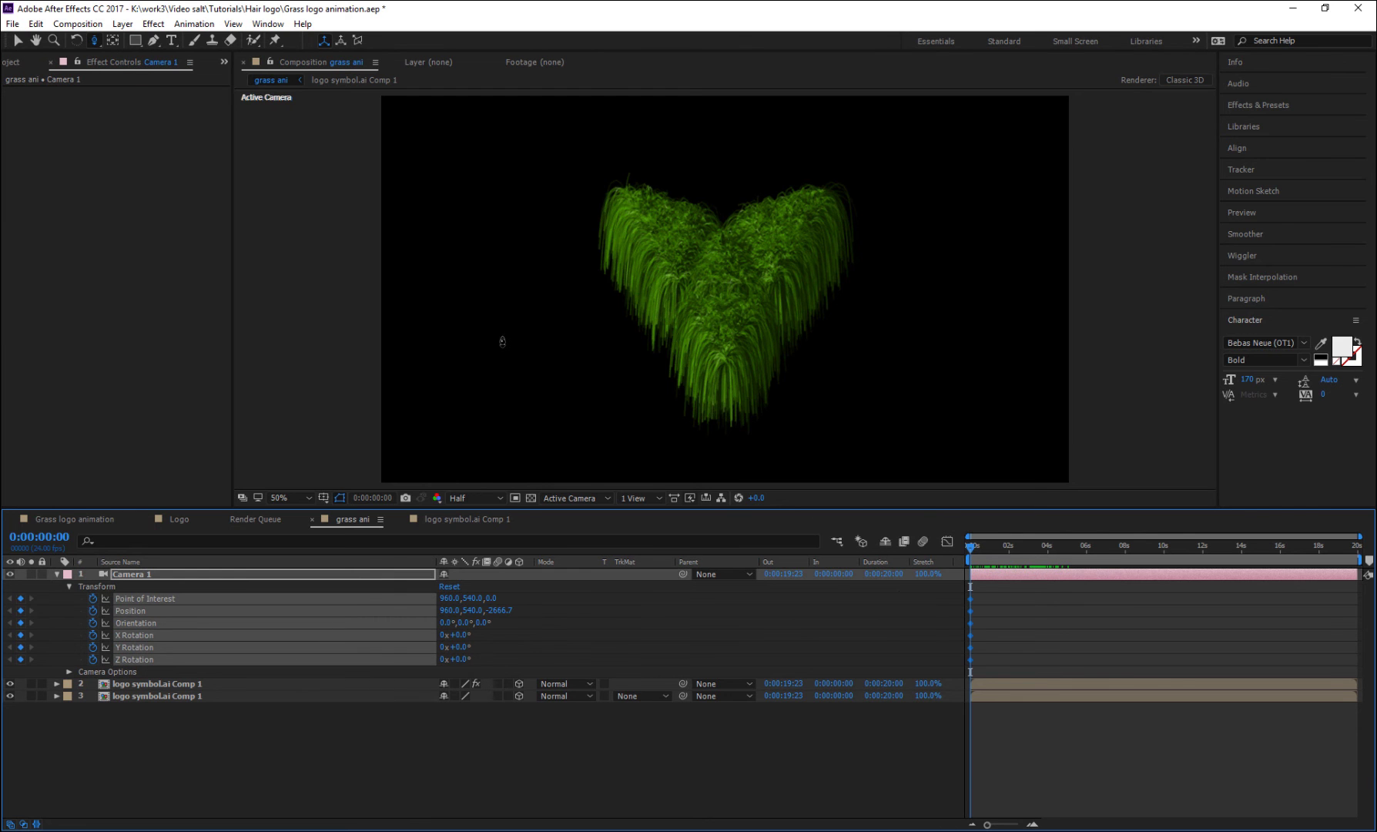
- Move the camera deep into the grass with the Track Z Camera tool at 0:00:00:00, to a Z position of about -522
drag(93, 38, 140, 89)
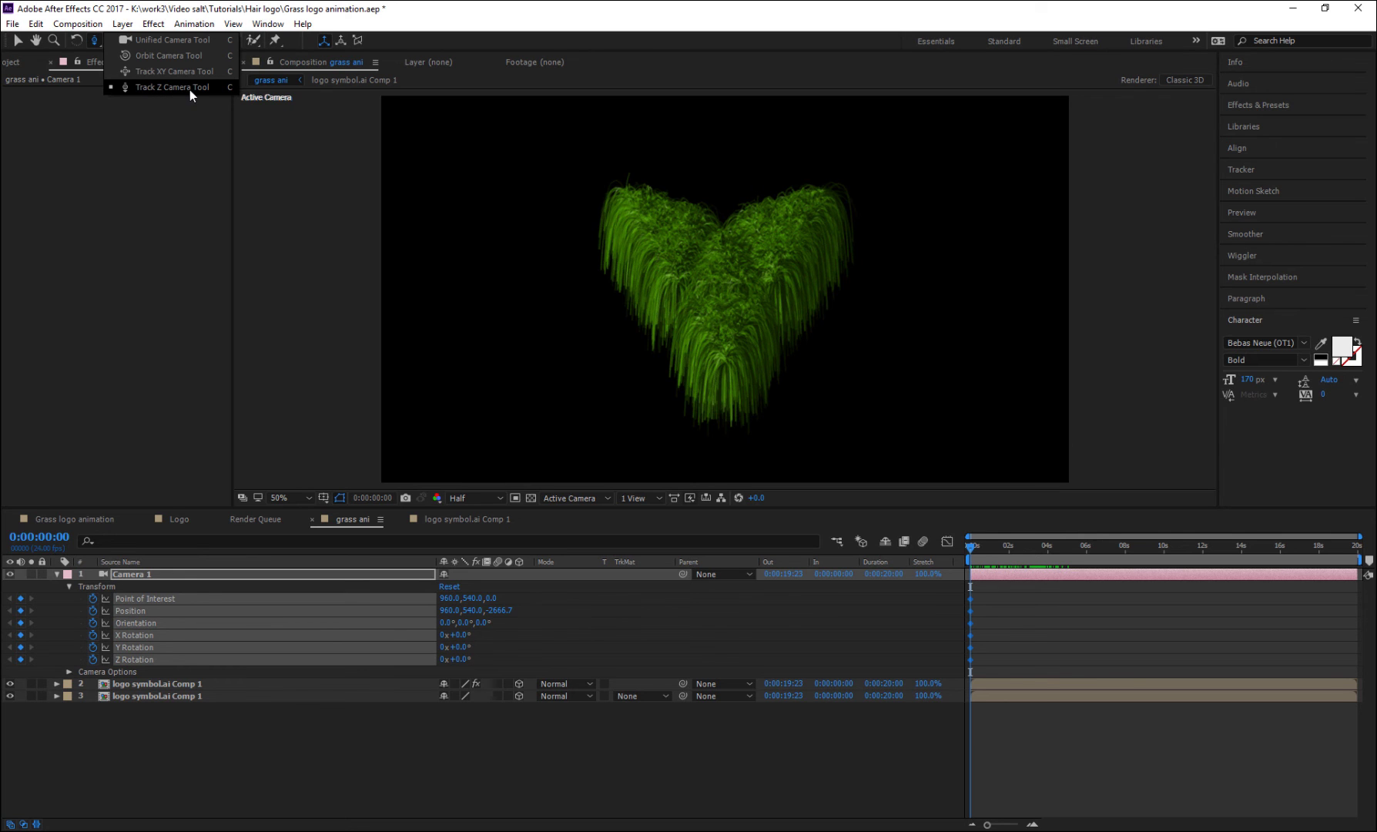
drag(213, 92, 213, 90)
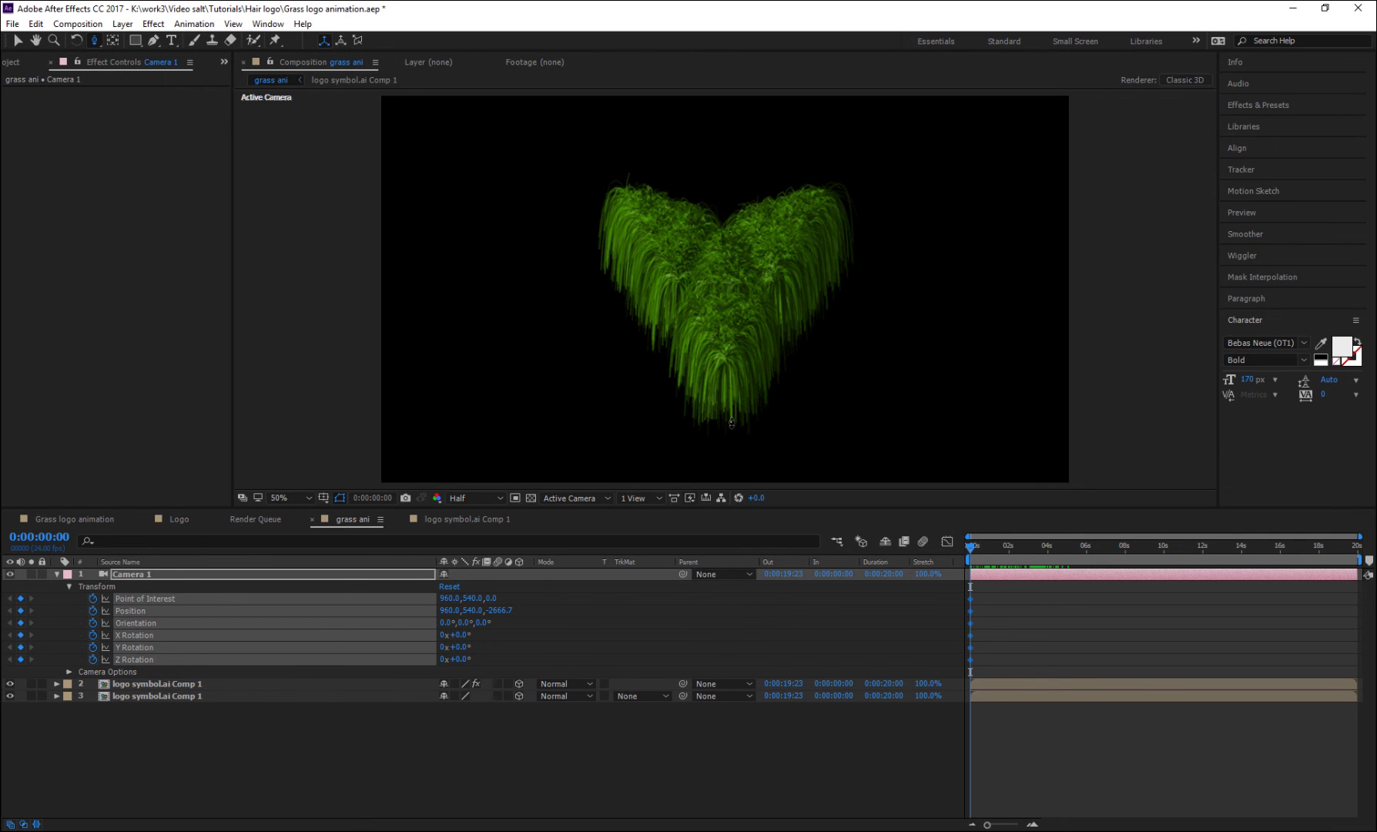
drag(684, 400, 774, 185)
drag(732, 431, 764, 185)
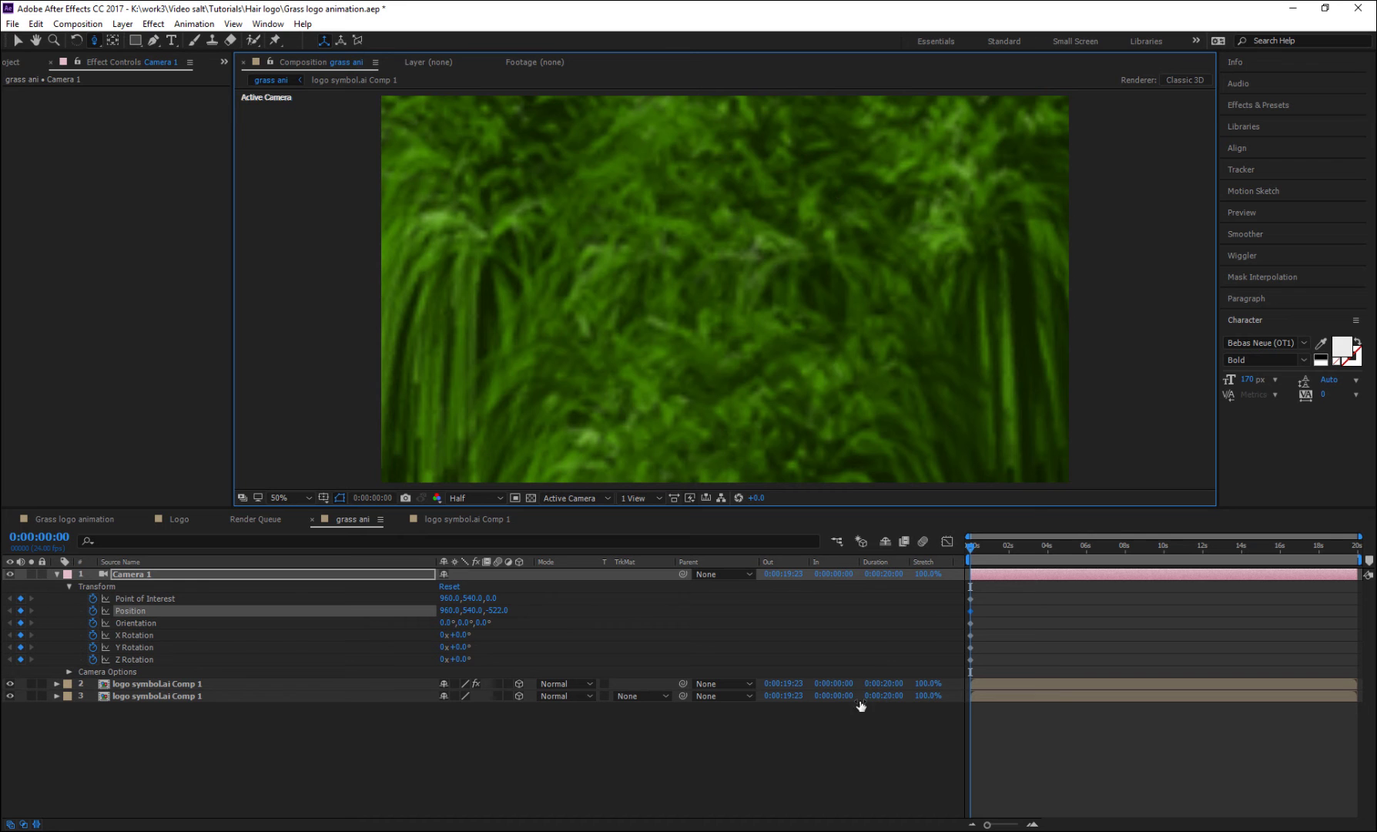
- Pull the camera back to a Z position of about -3630 at 0:00:01:01 and check the move from the start
drag(981, 548, 989, 549)
drag(829, 233, 801, 552)
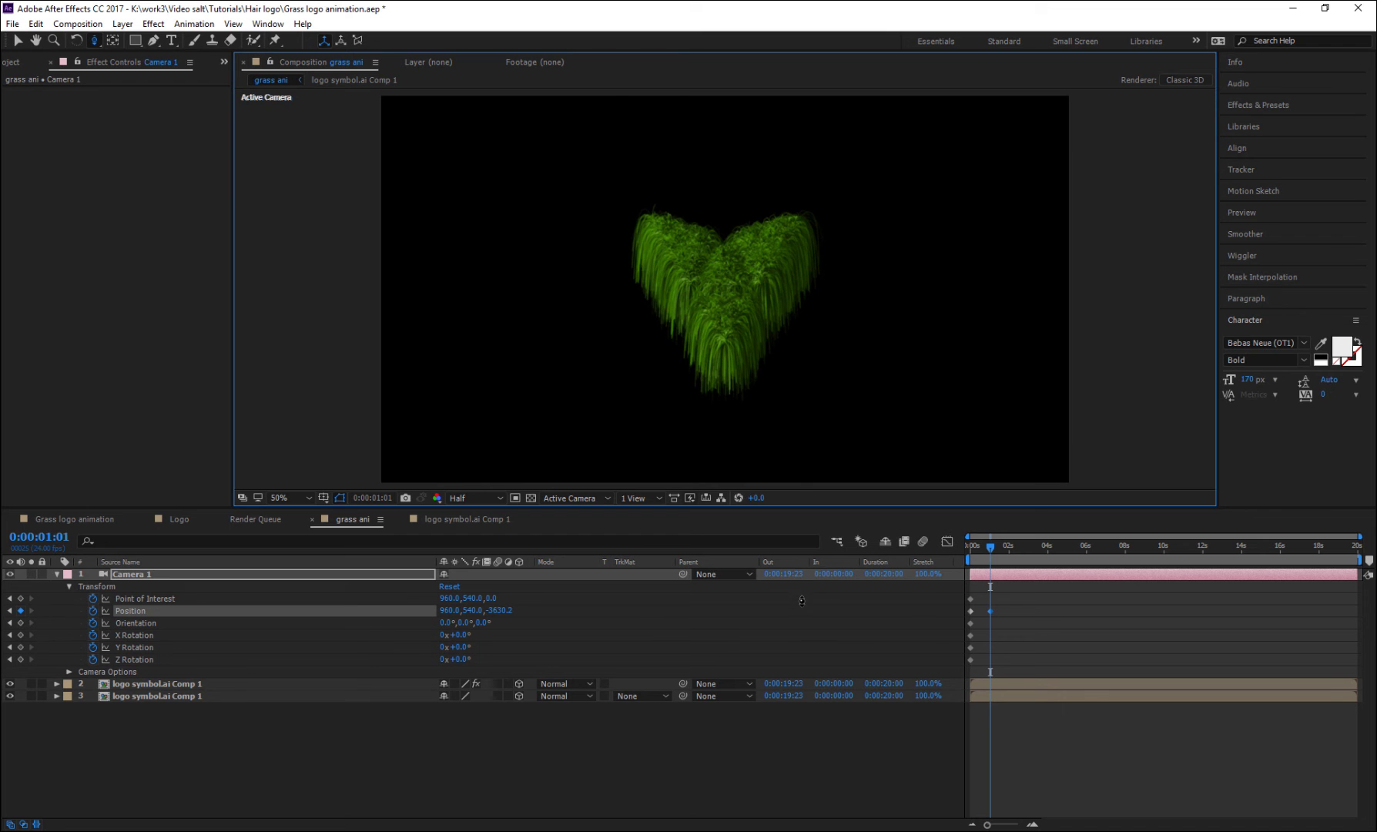
click(972, 554)
drag(967, 566, 991, 543)
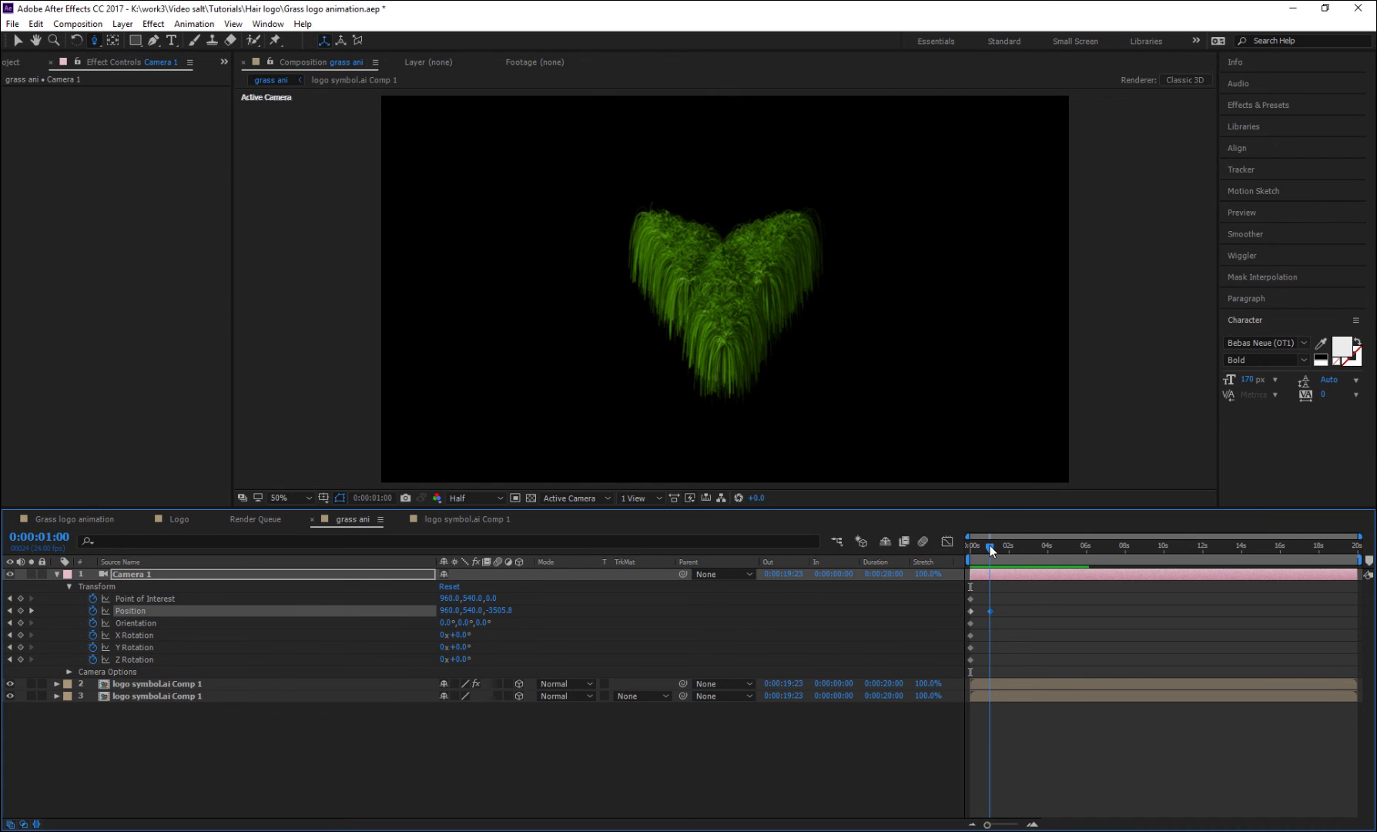
- Expand the grass layer's CC Hair properties and set its Weight to -2.38 at 0:00:00:00
click(976, 695)
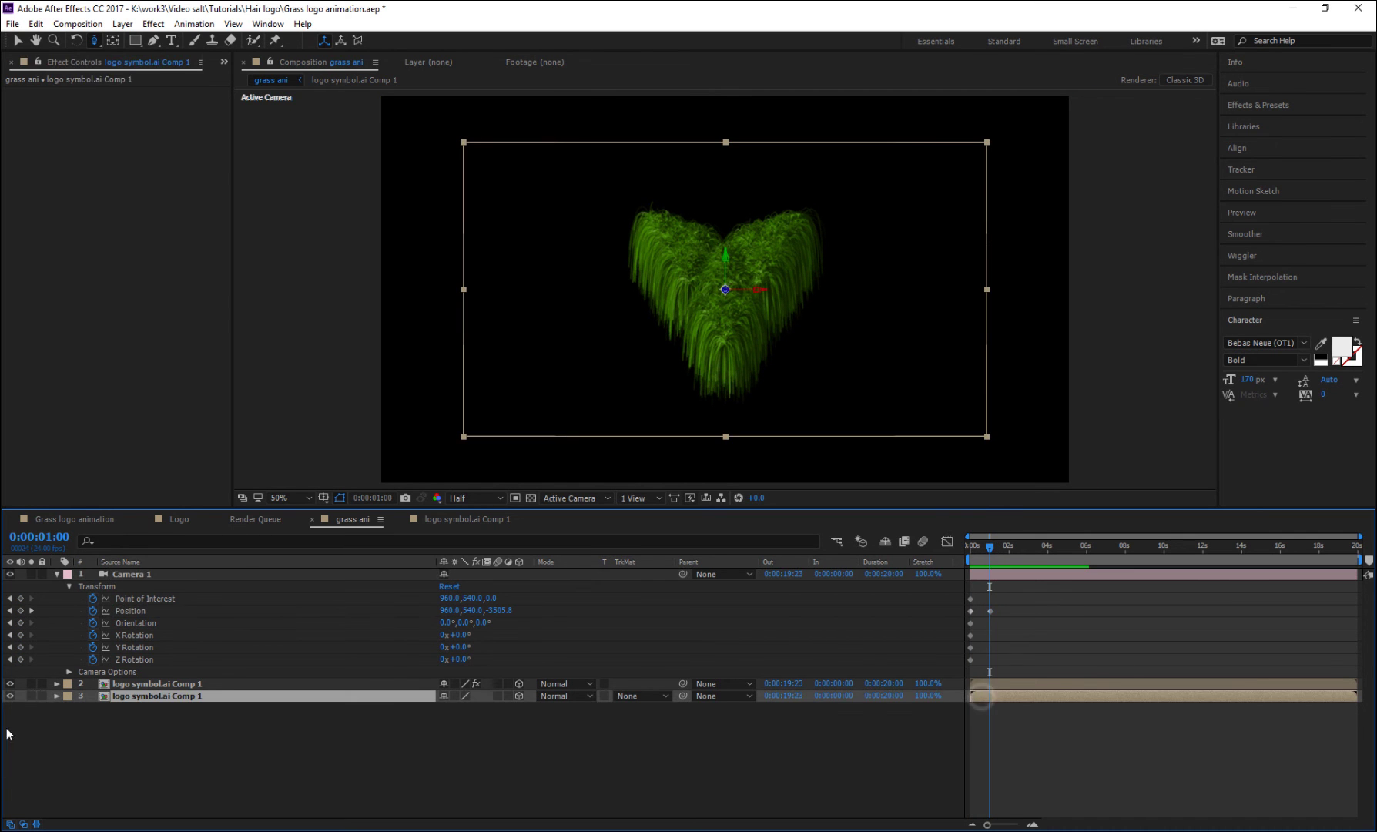
click(57, 697)
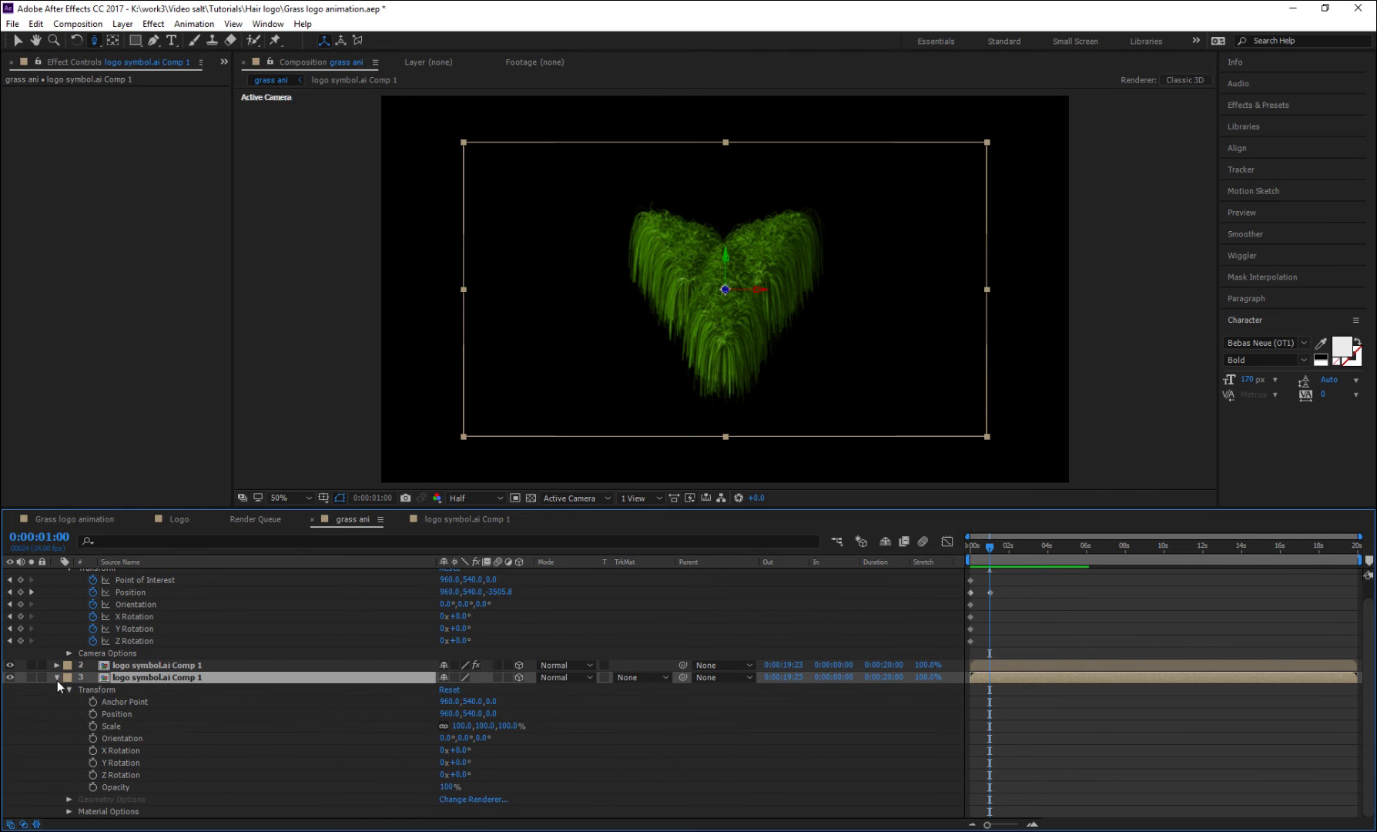
click(55, 677)
click(58, 682)
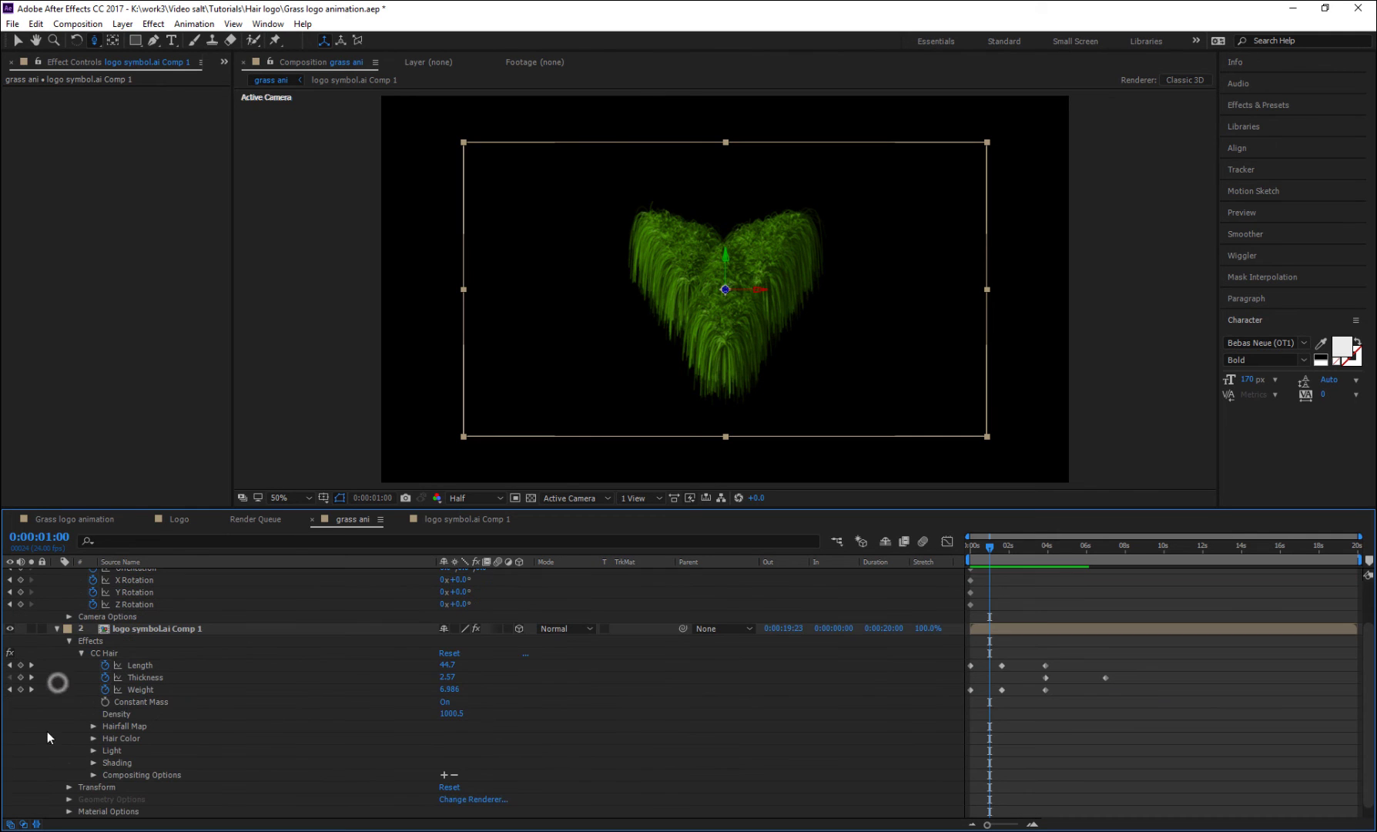
key(Home)
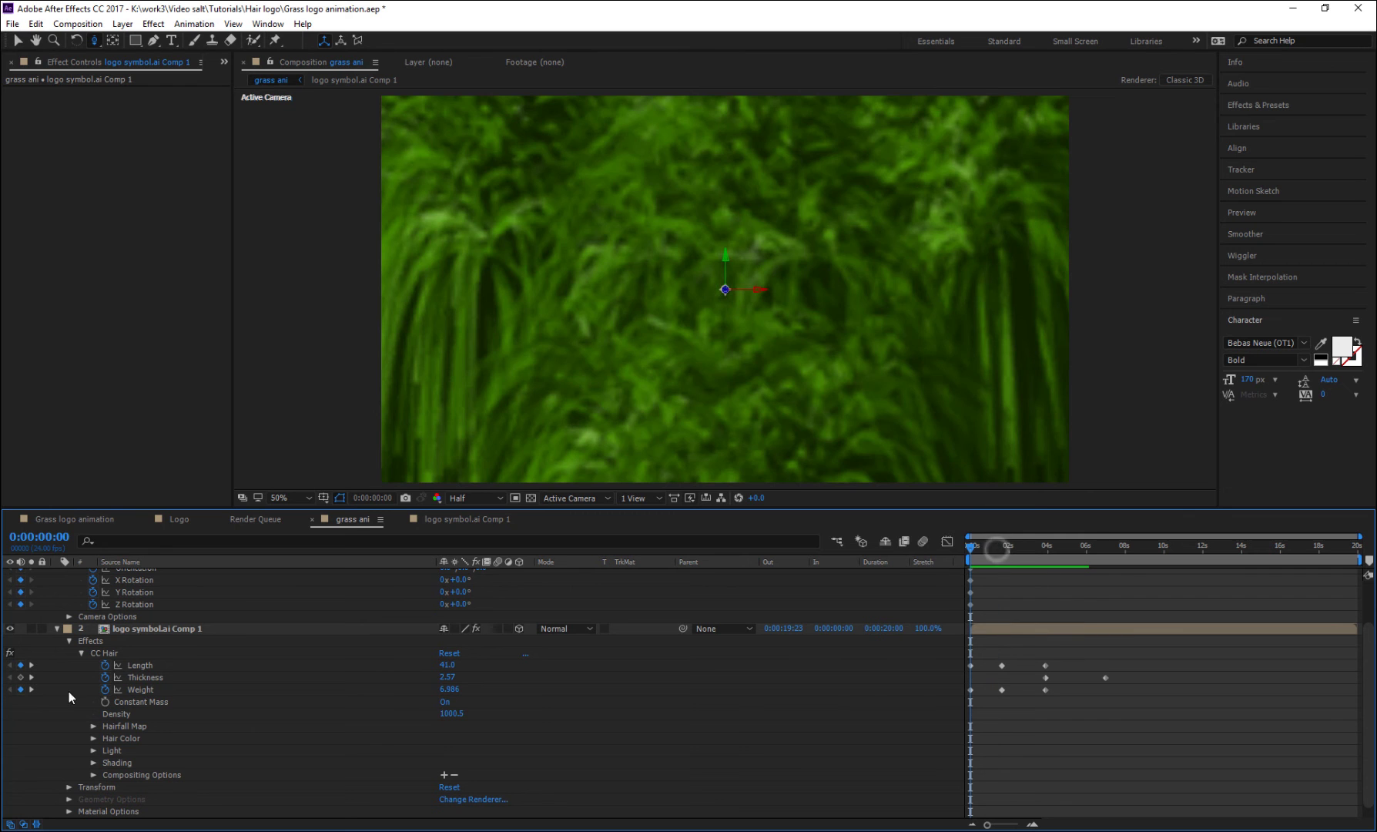
click(449, 690)
text(-2.38)
key(Return)
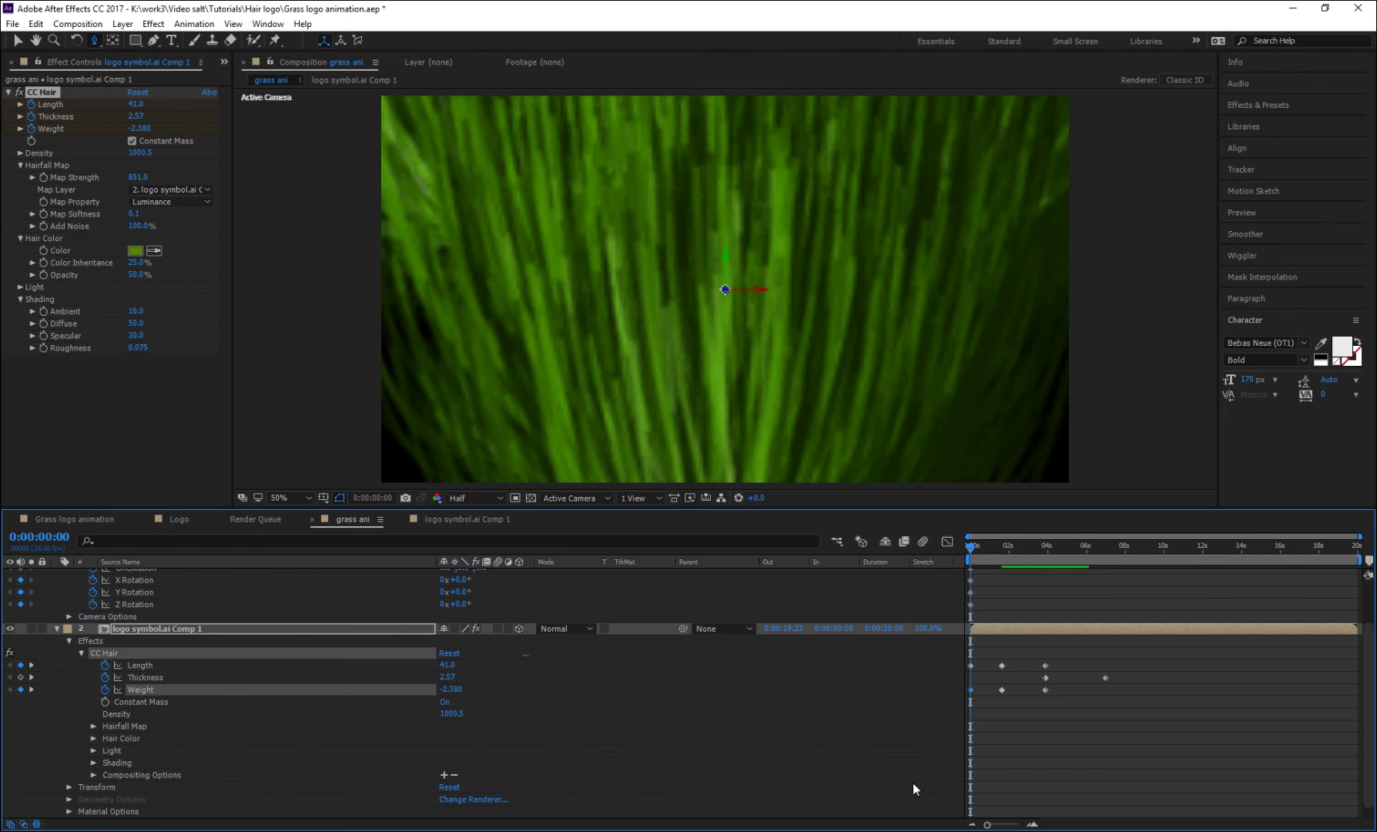
- Preview the camera move and the grass growth from the start of the composition
key(space)
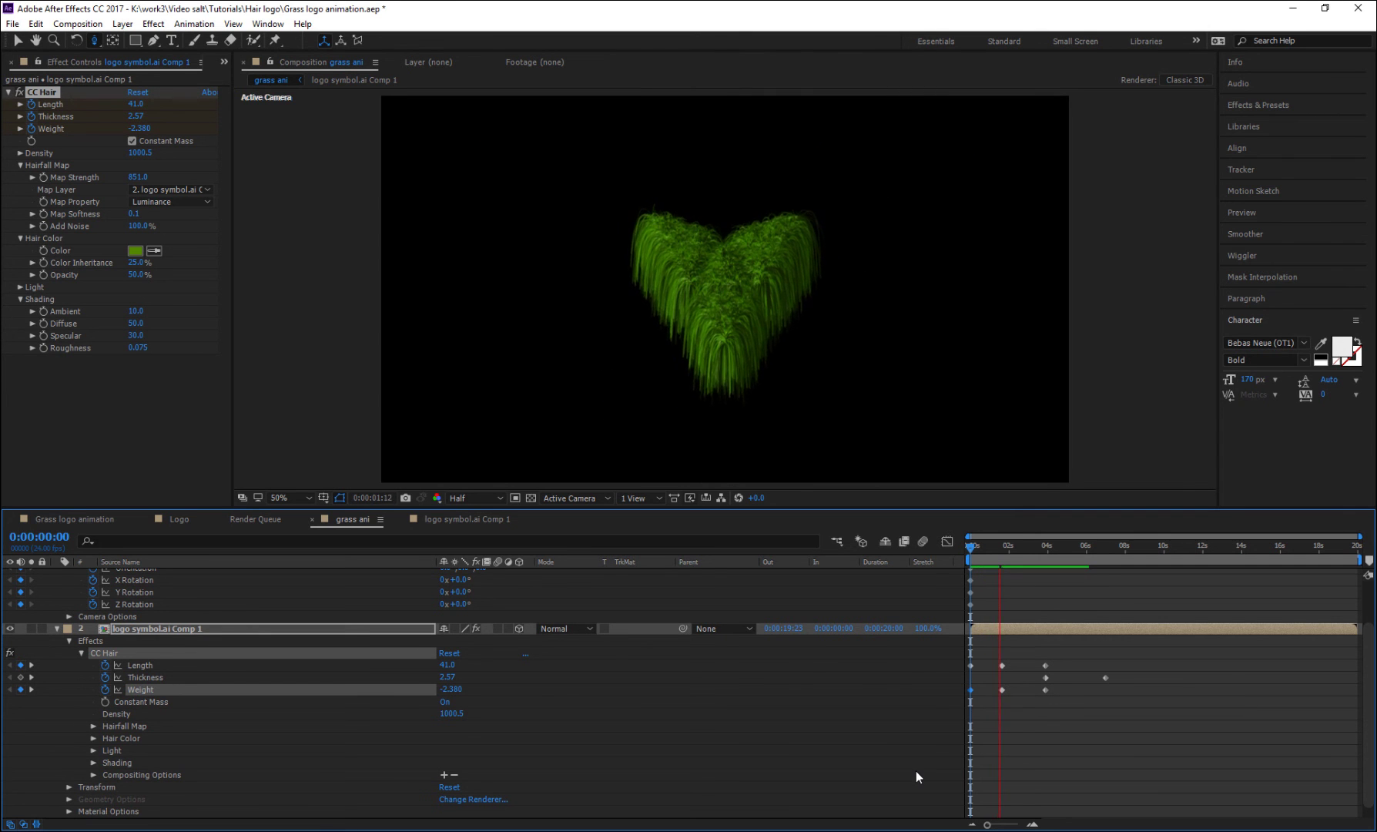
key(space)
key(space)
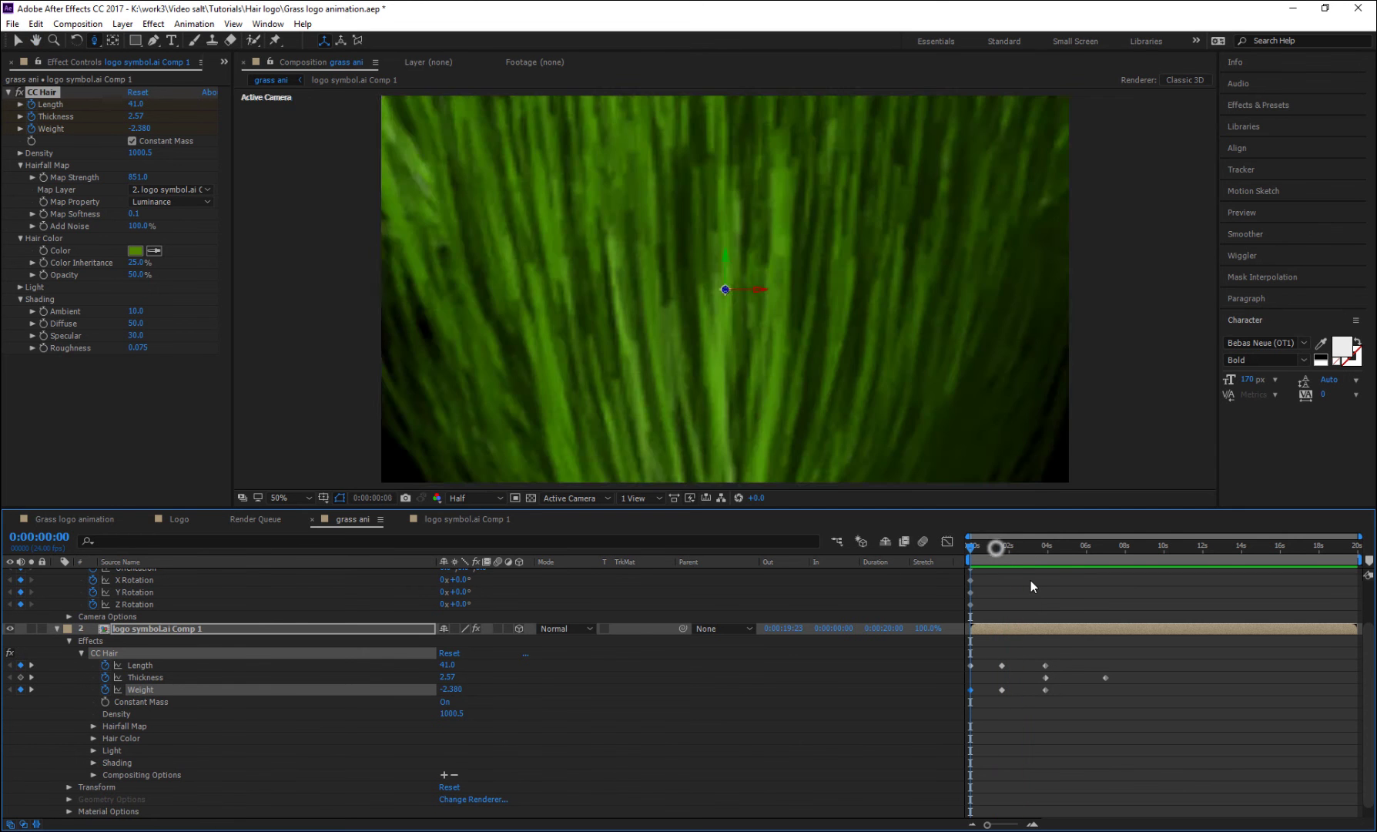
drag(1007, 543, 946, 561)
key(space)
key(space)
- Shift the grass layer's middle Weight keyframe slightly earlier and play the animation from the start
drag(1001, 690, 998, 690)
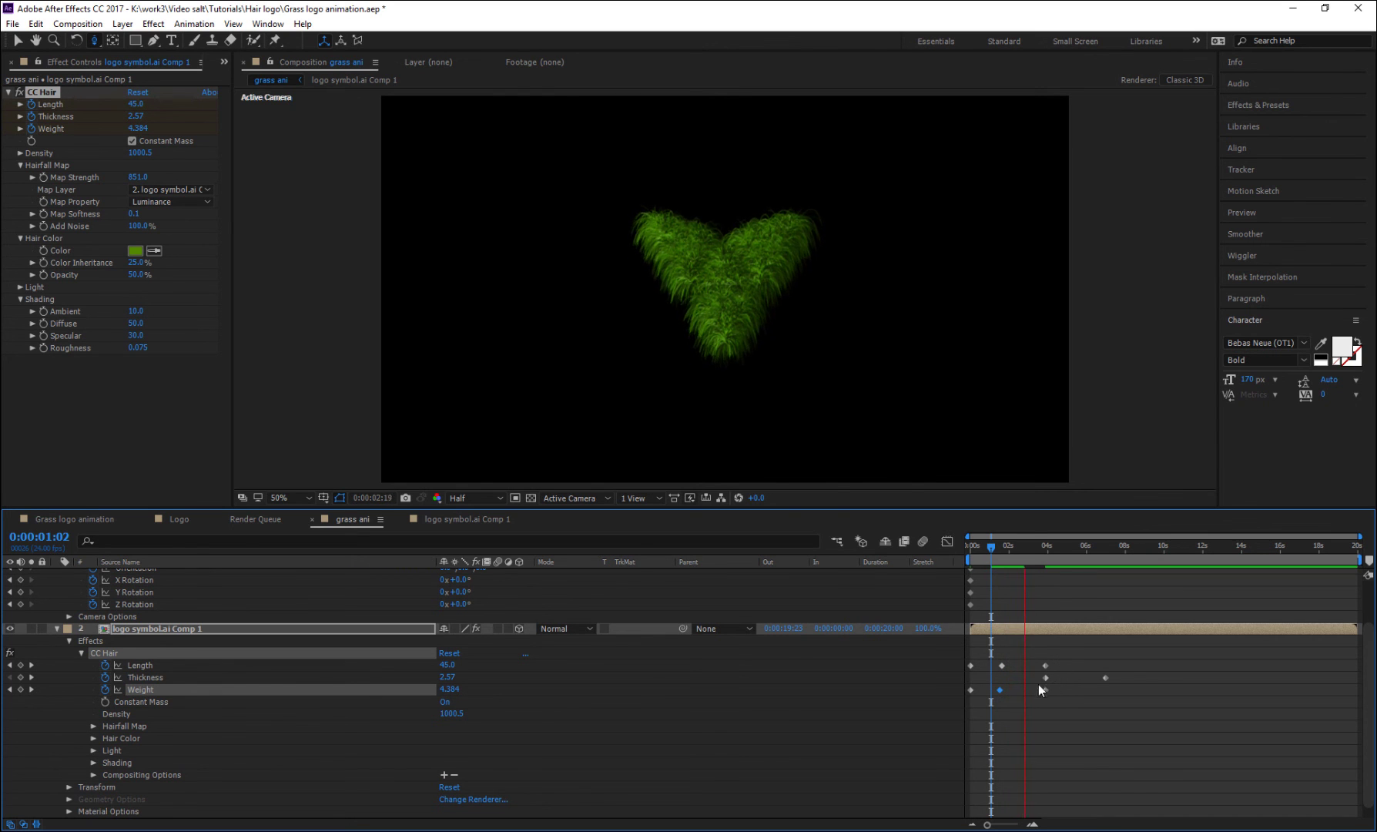
key(space)
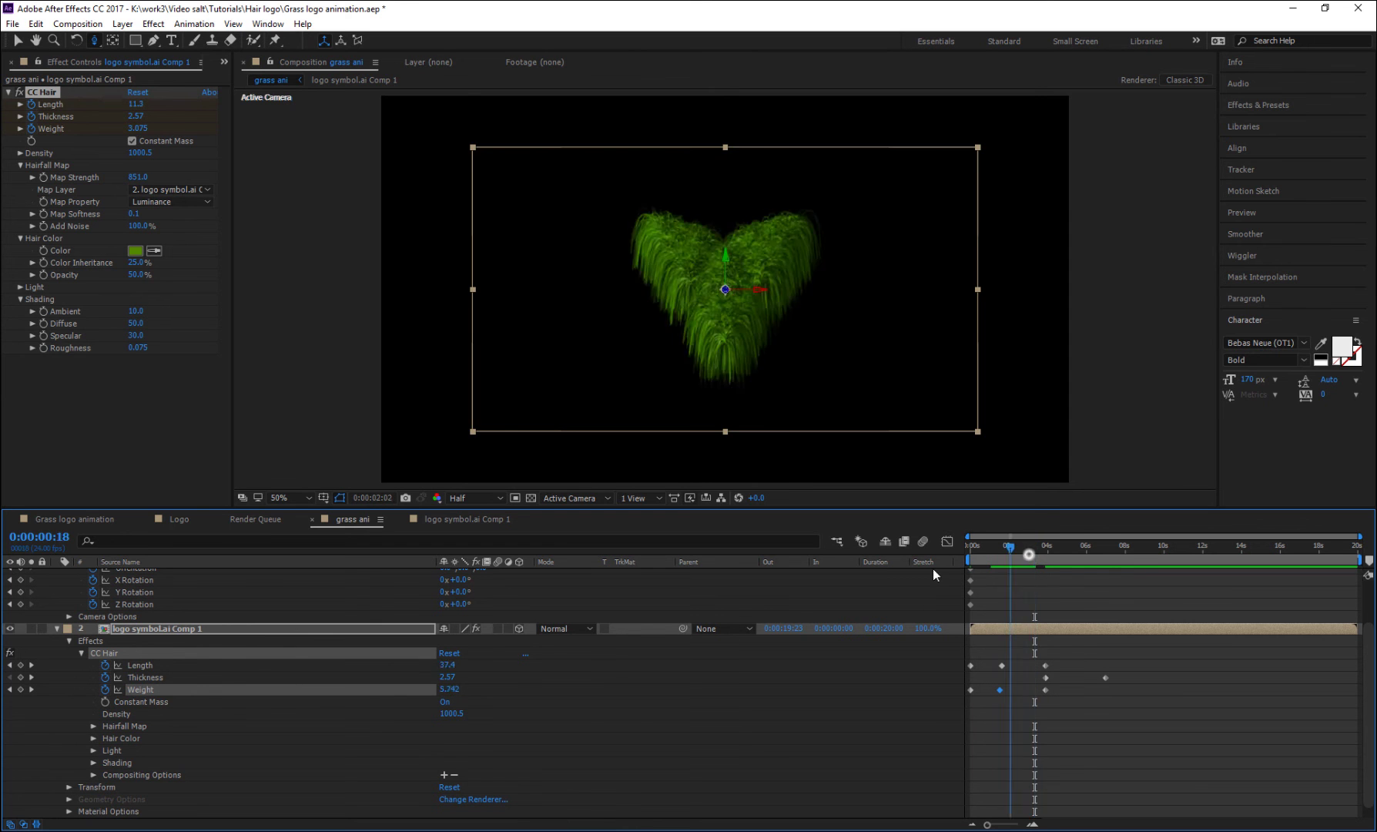
key(space)
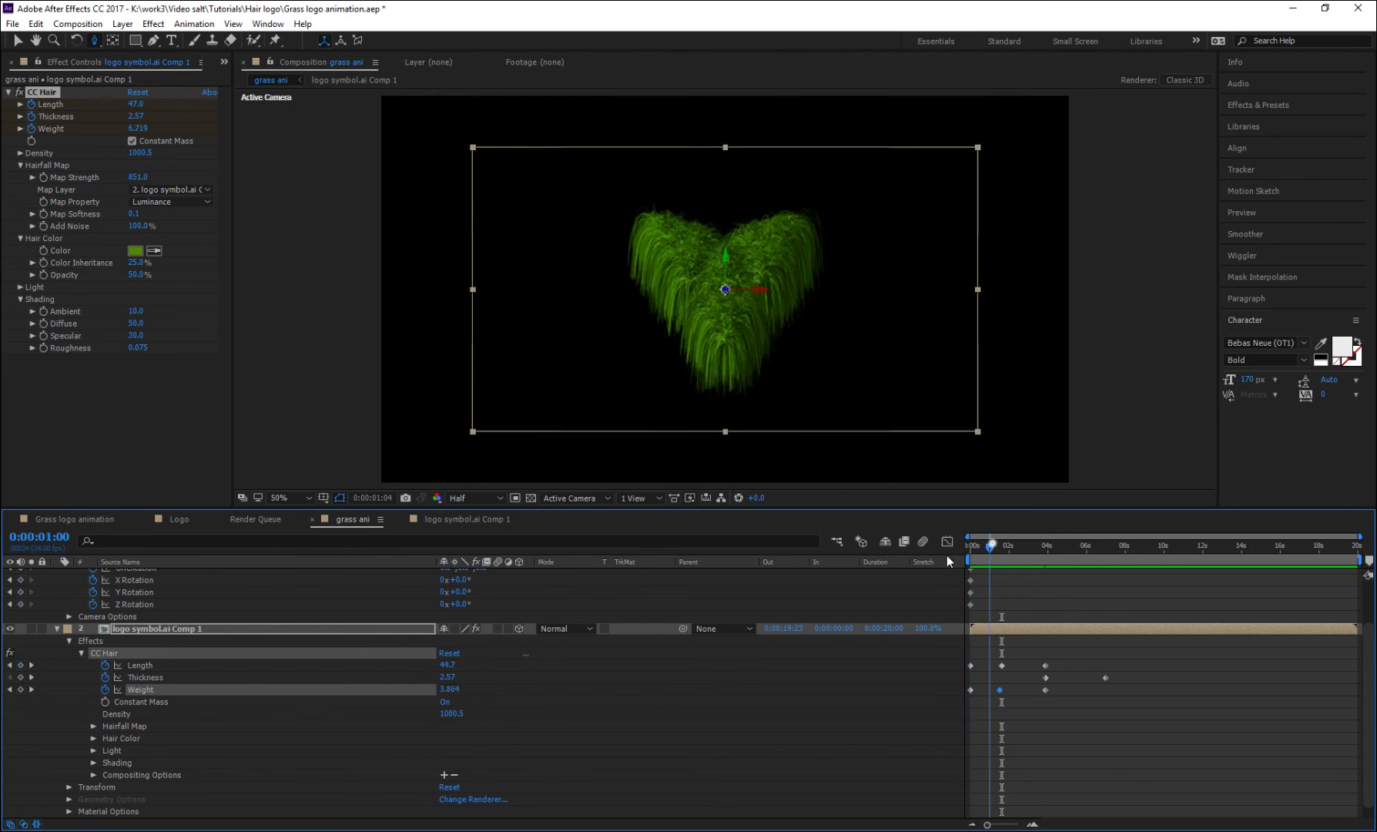
key(space)
key(space)
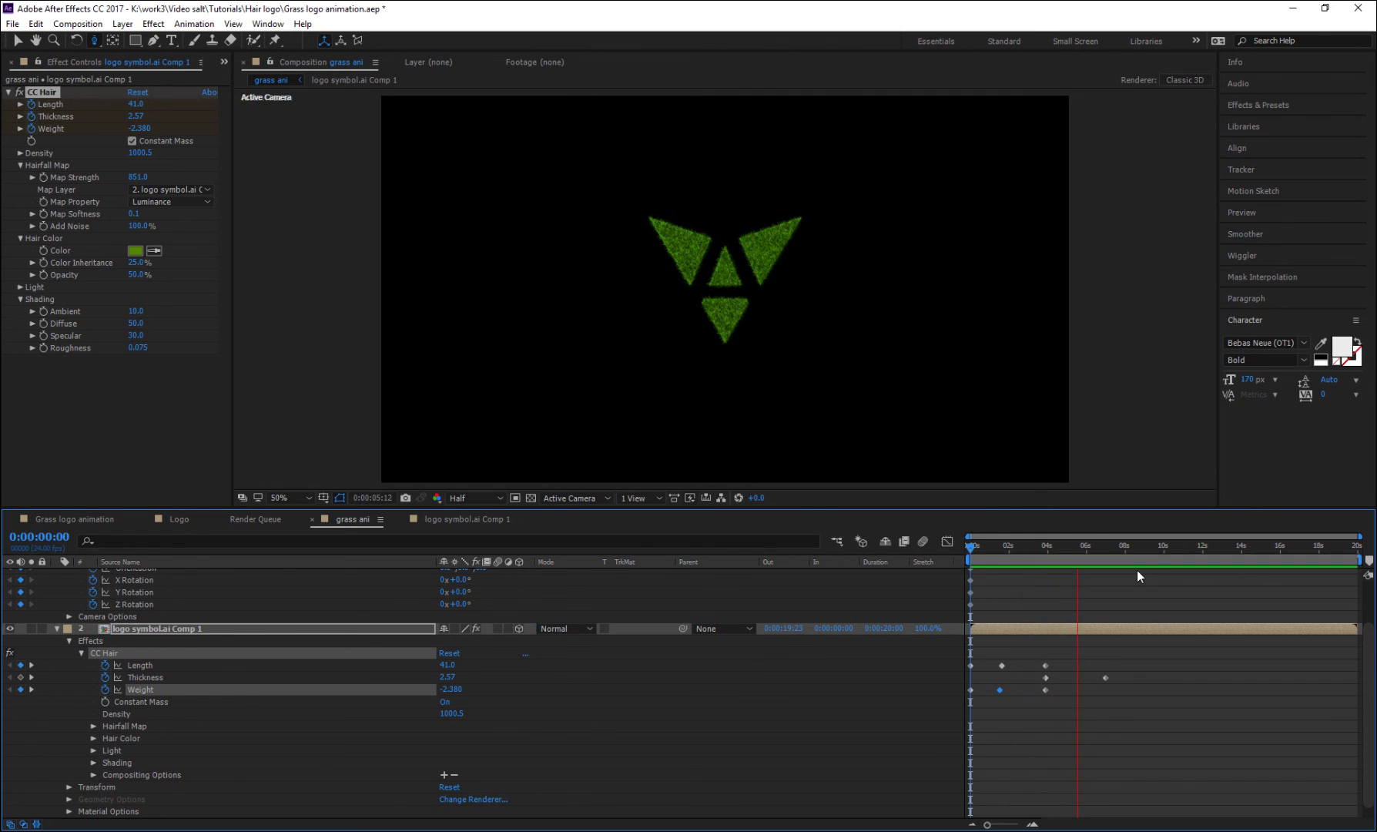
key(space)
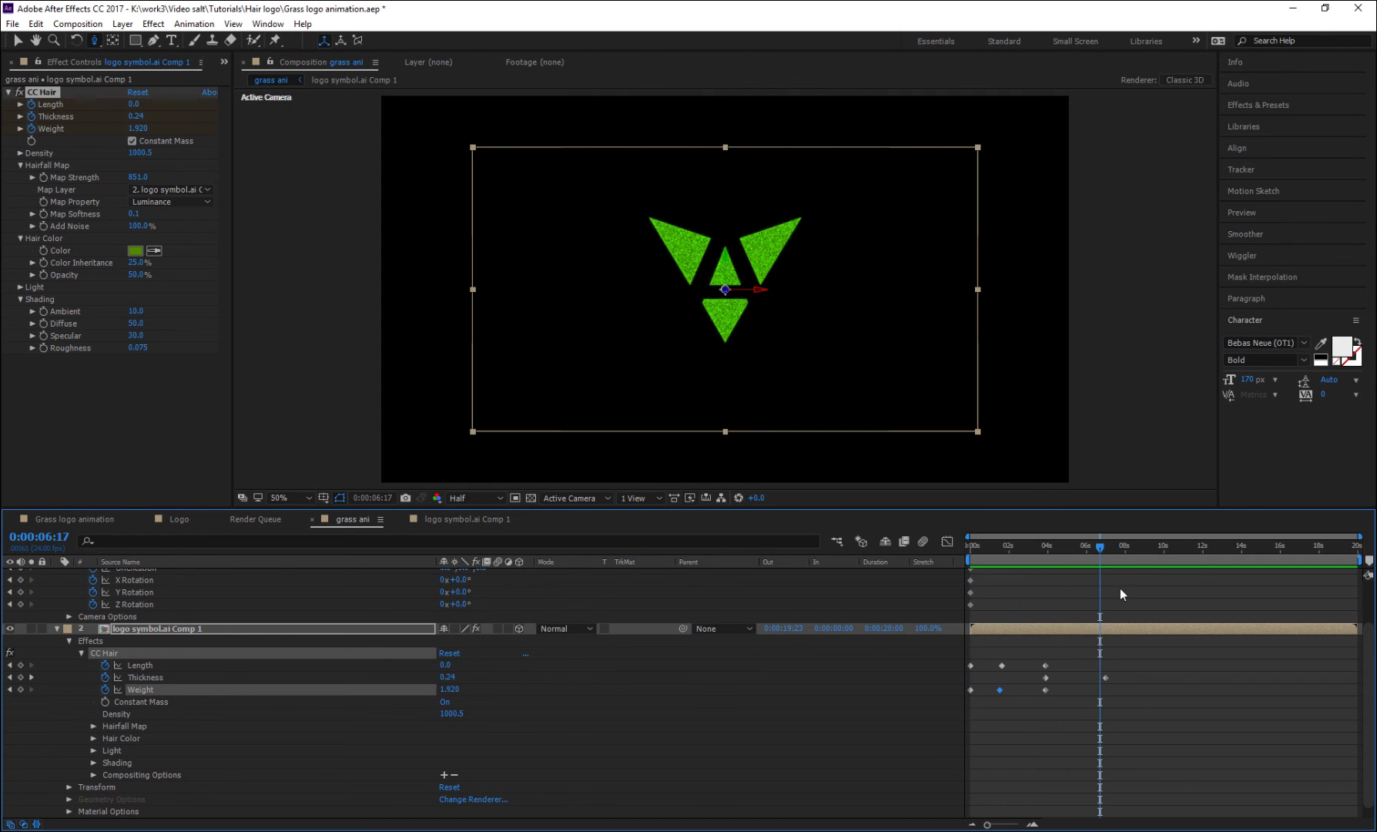
- Pull the camera back at 0:00:09:22 to a Z position of about -4523, then return to the Selection tool
scroll(1100, 627, up, 3)
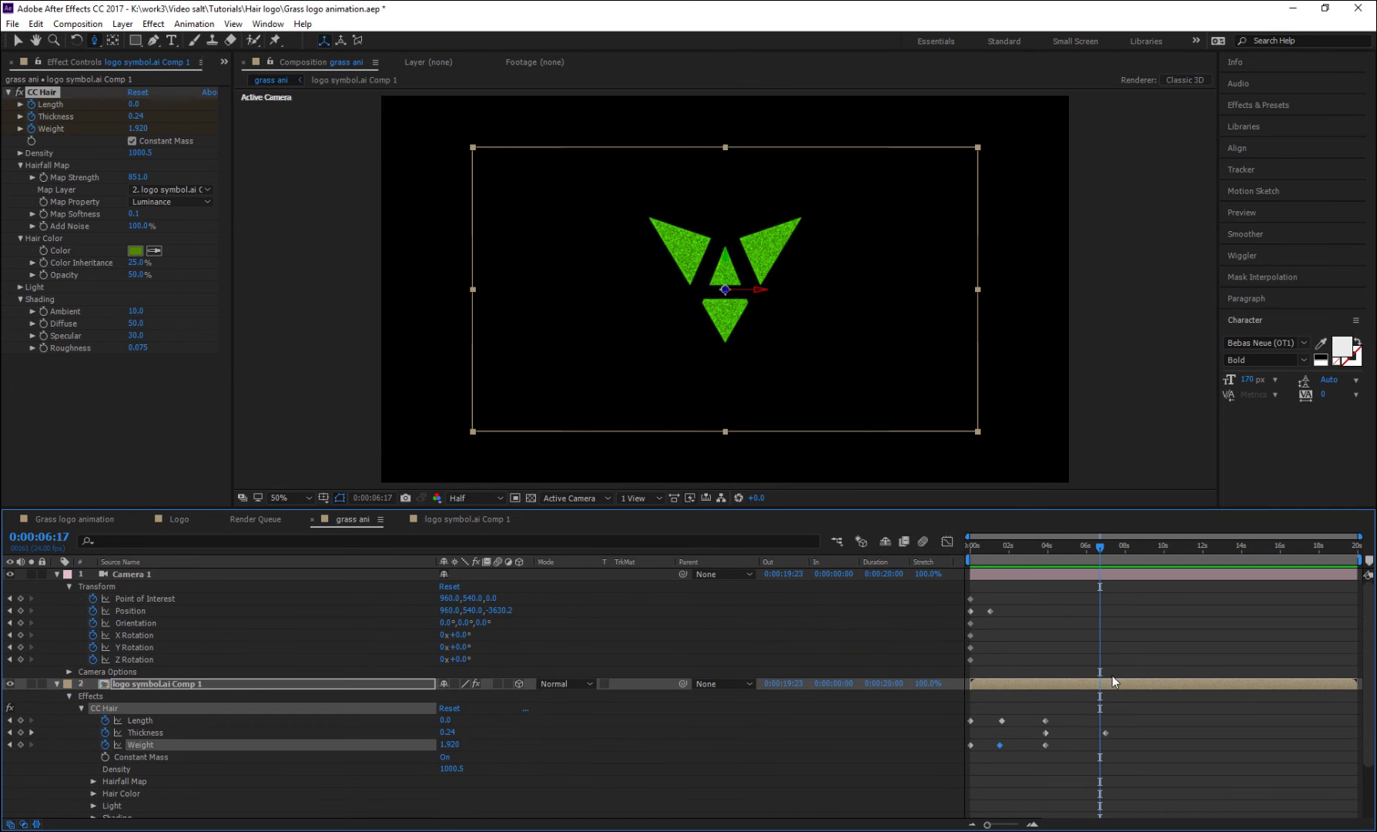
click(1028, 631)
key(space)
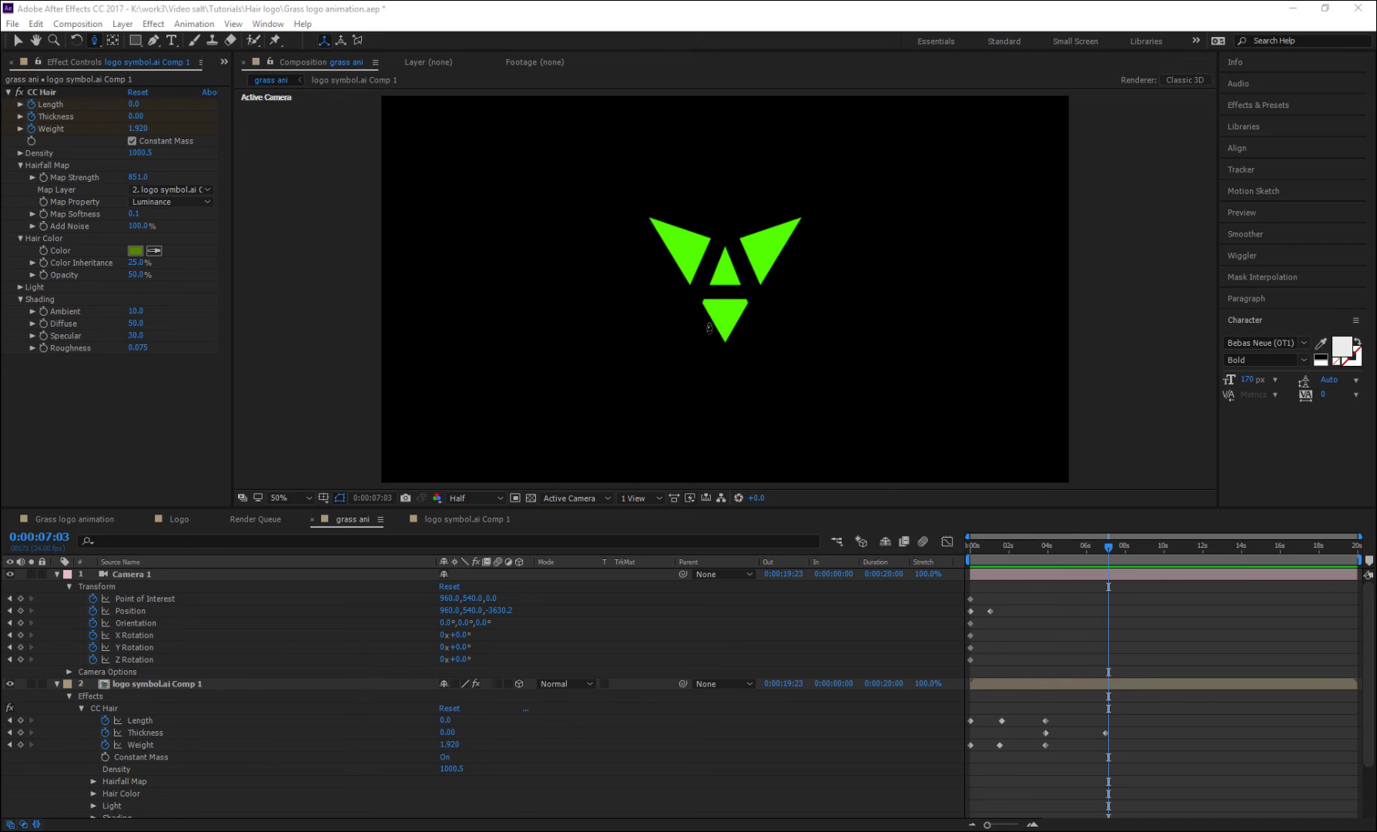
click(1161, 548)
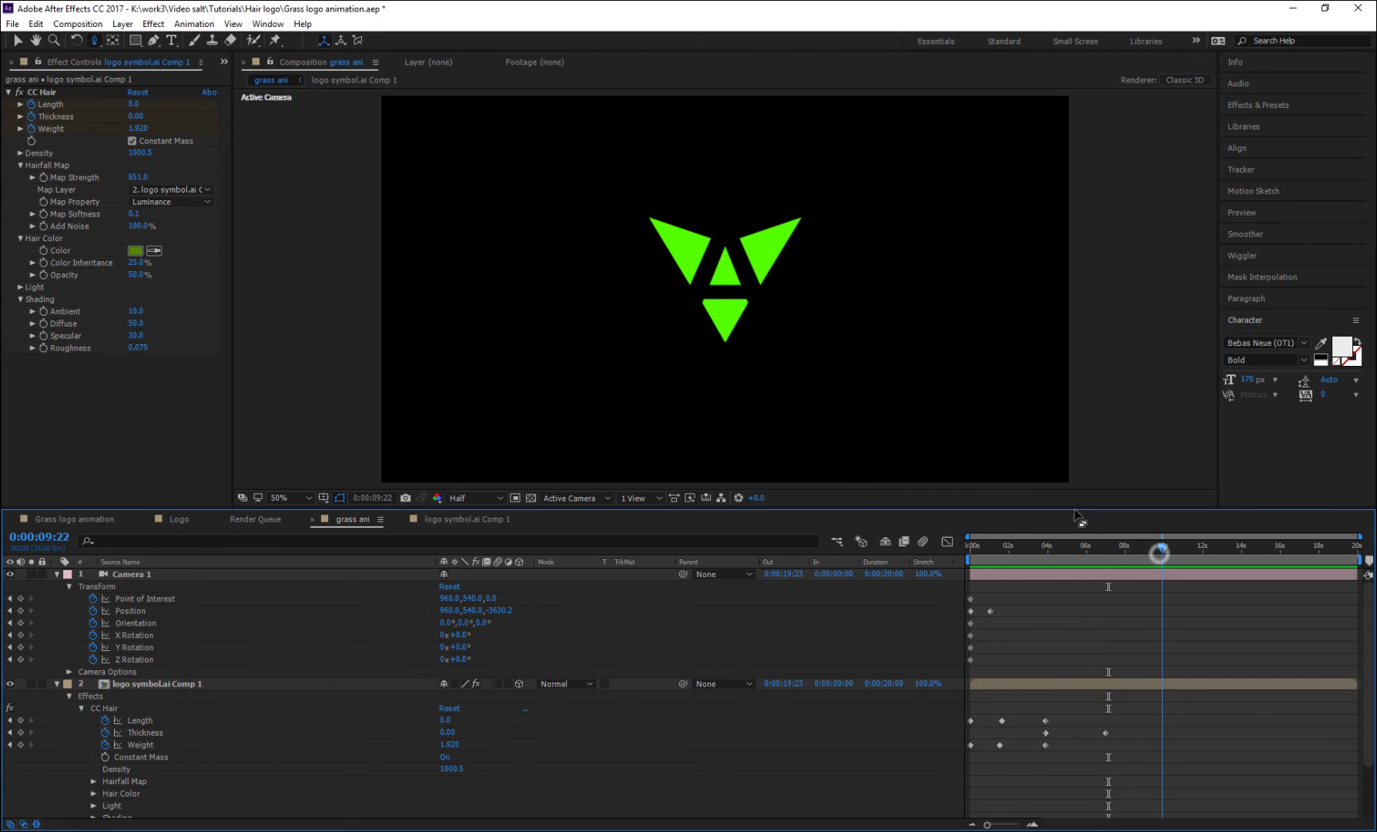
drag(741, 227, 541, 412)
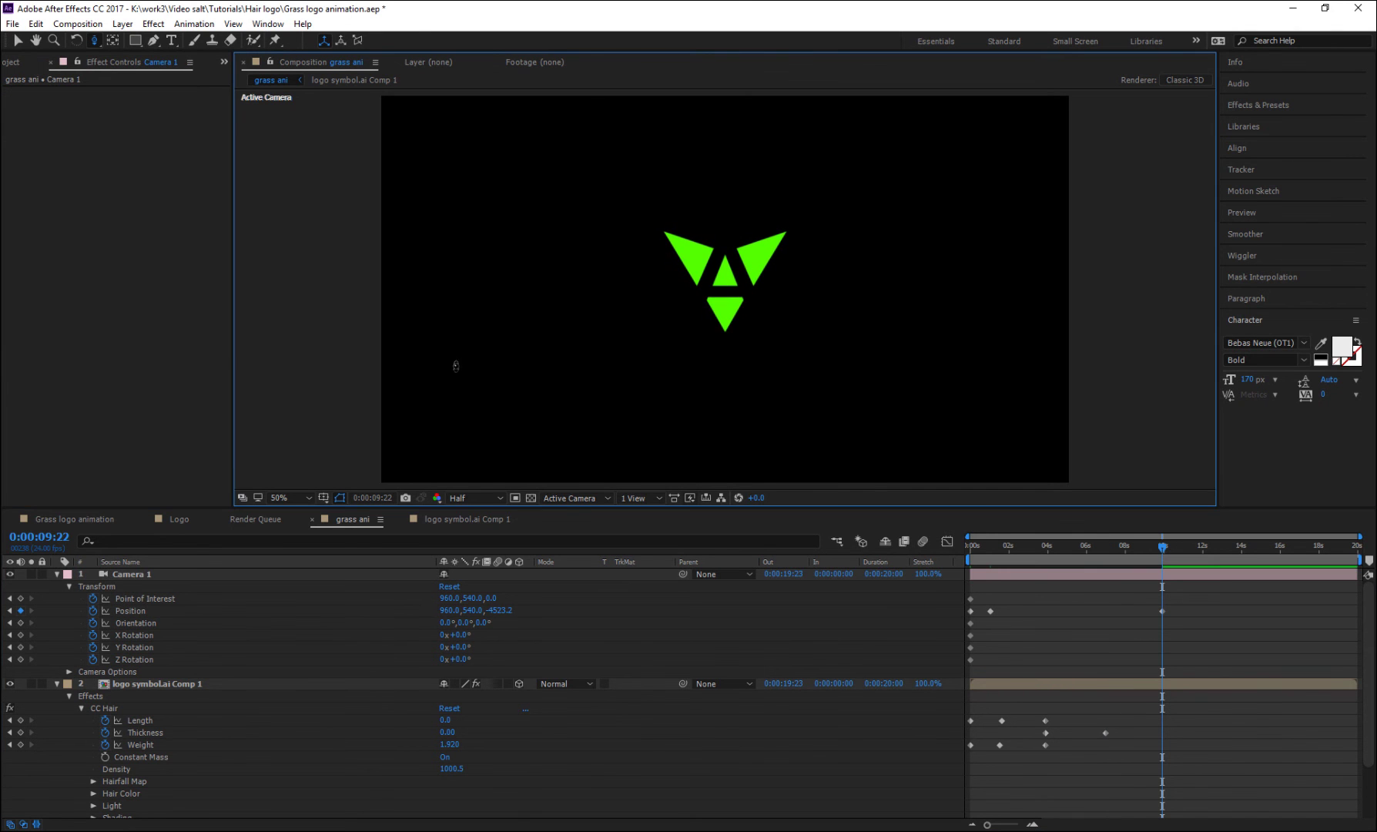
key(v)
click(1172, 694)
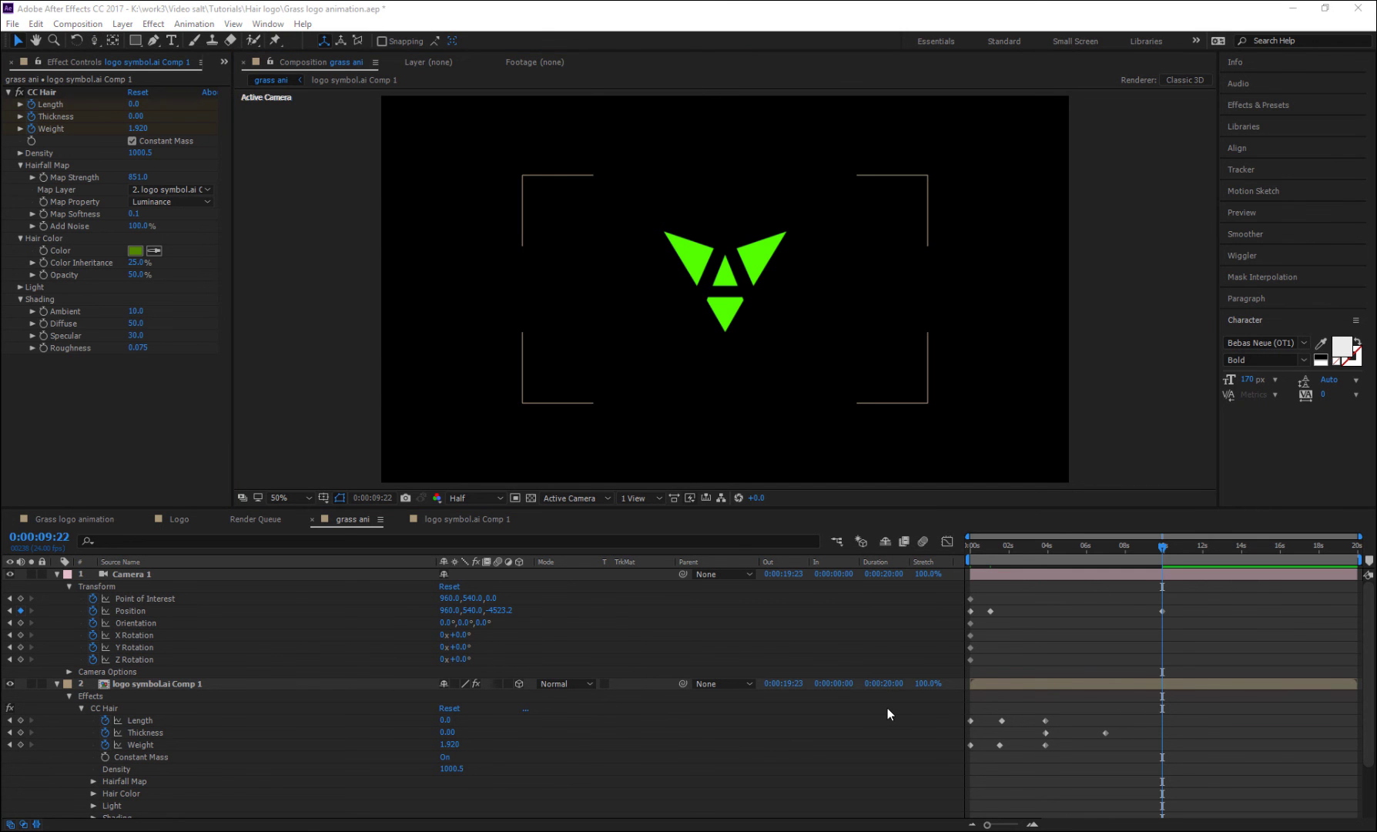
- Collapse the layer properties, add a light gray solid and place it beneath both logo layers as the background
click(57, 573)
click(56, 586)
right_click(228, 648)
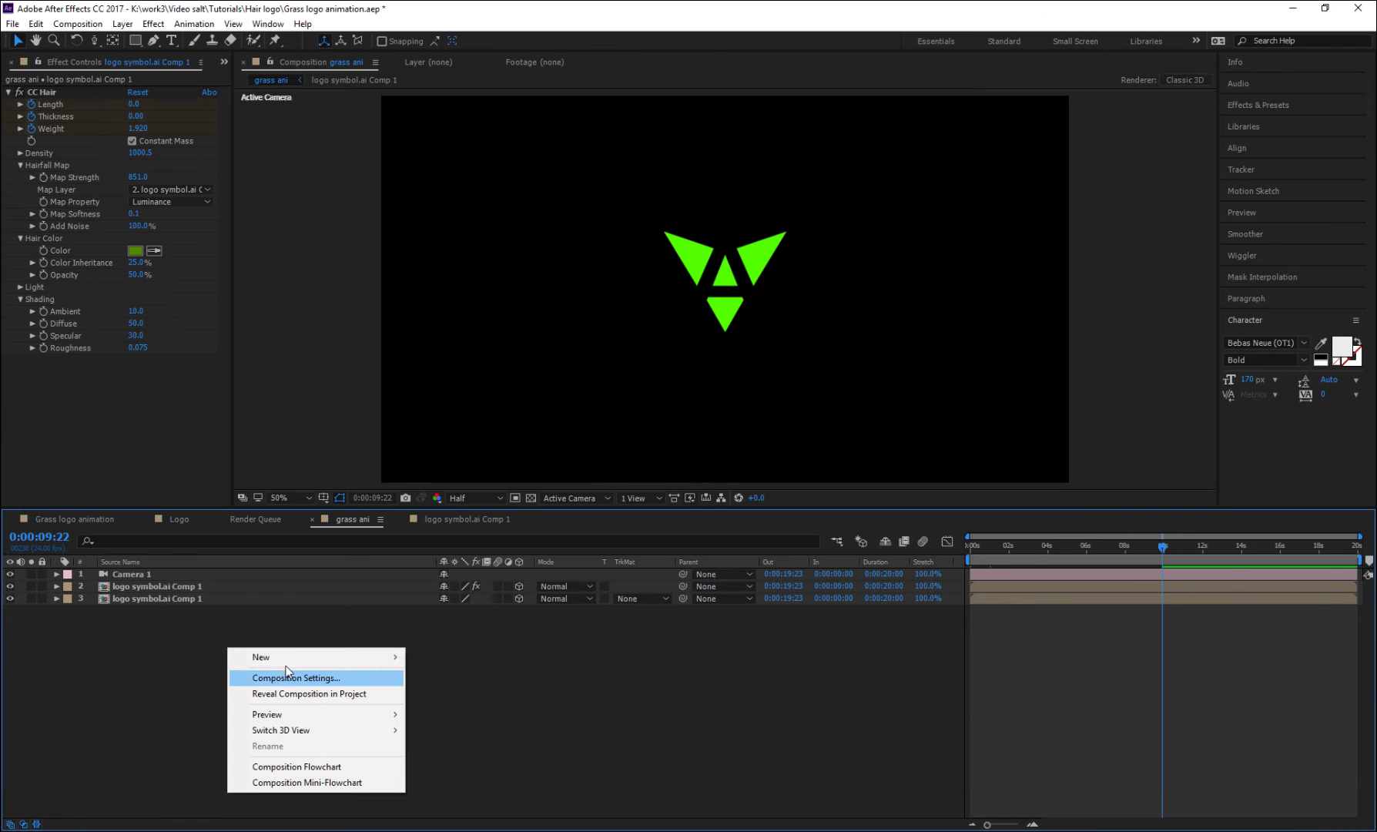
mouse_move(293, 656)
click(480, 693)
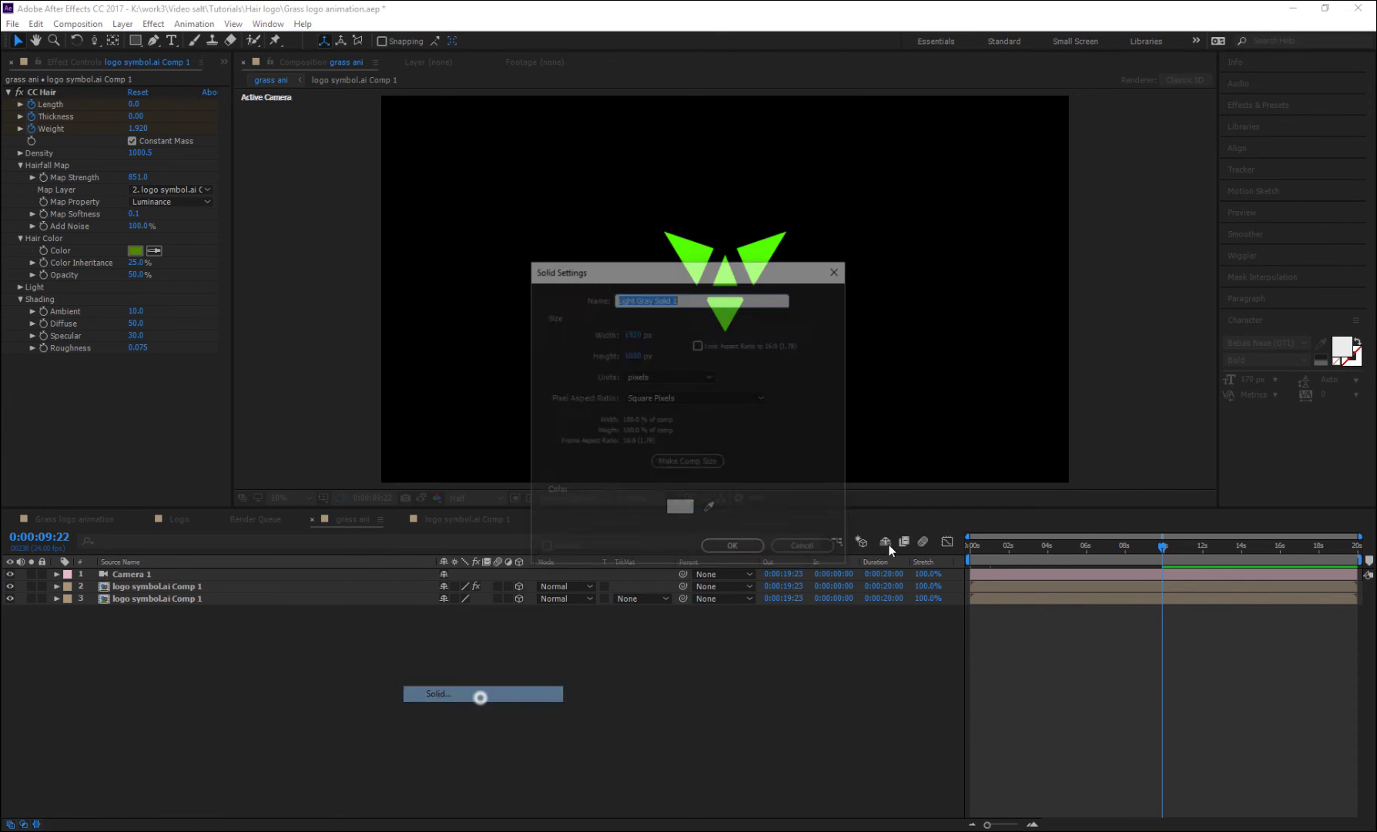
click(691, 509)
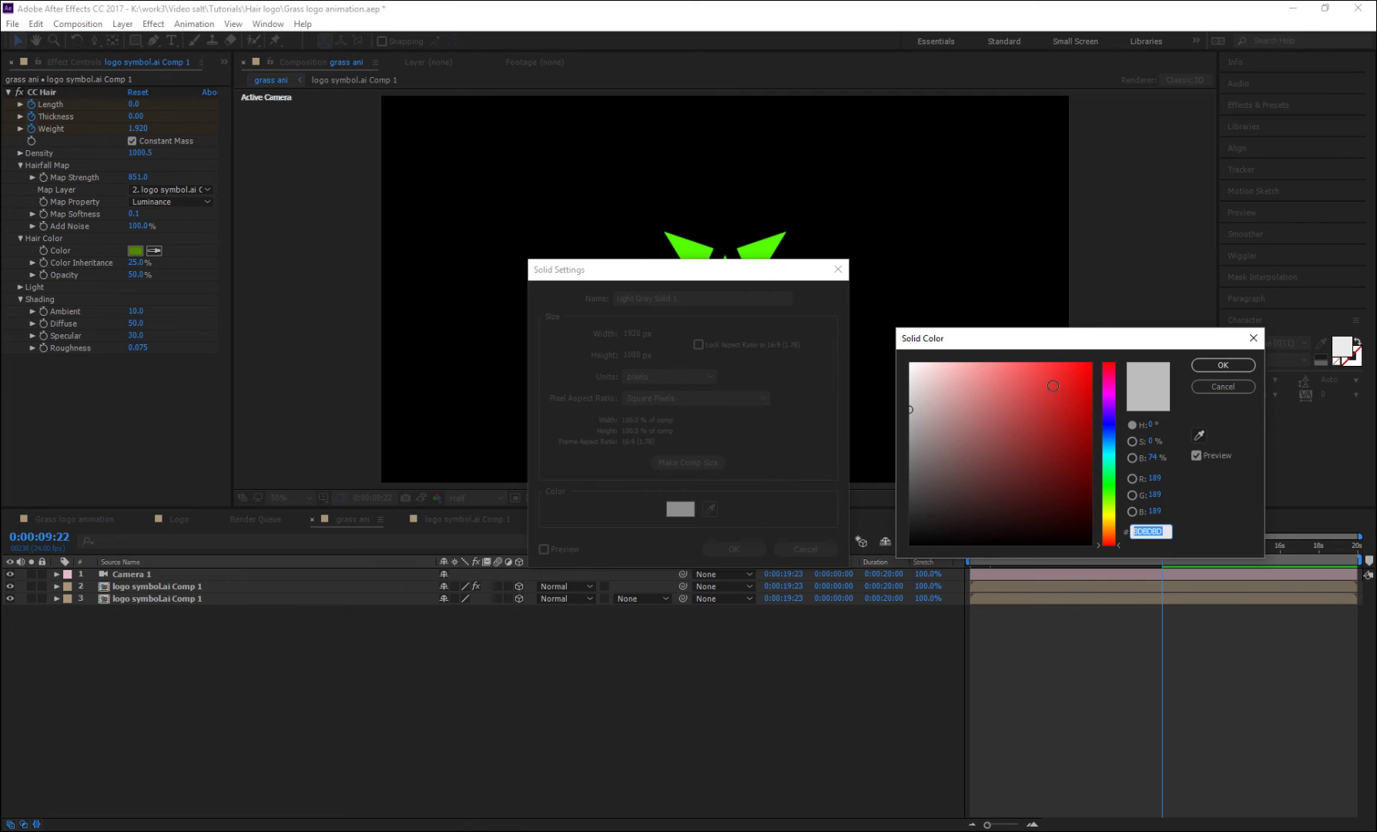
click(1223, 365)
click(729, 549)
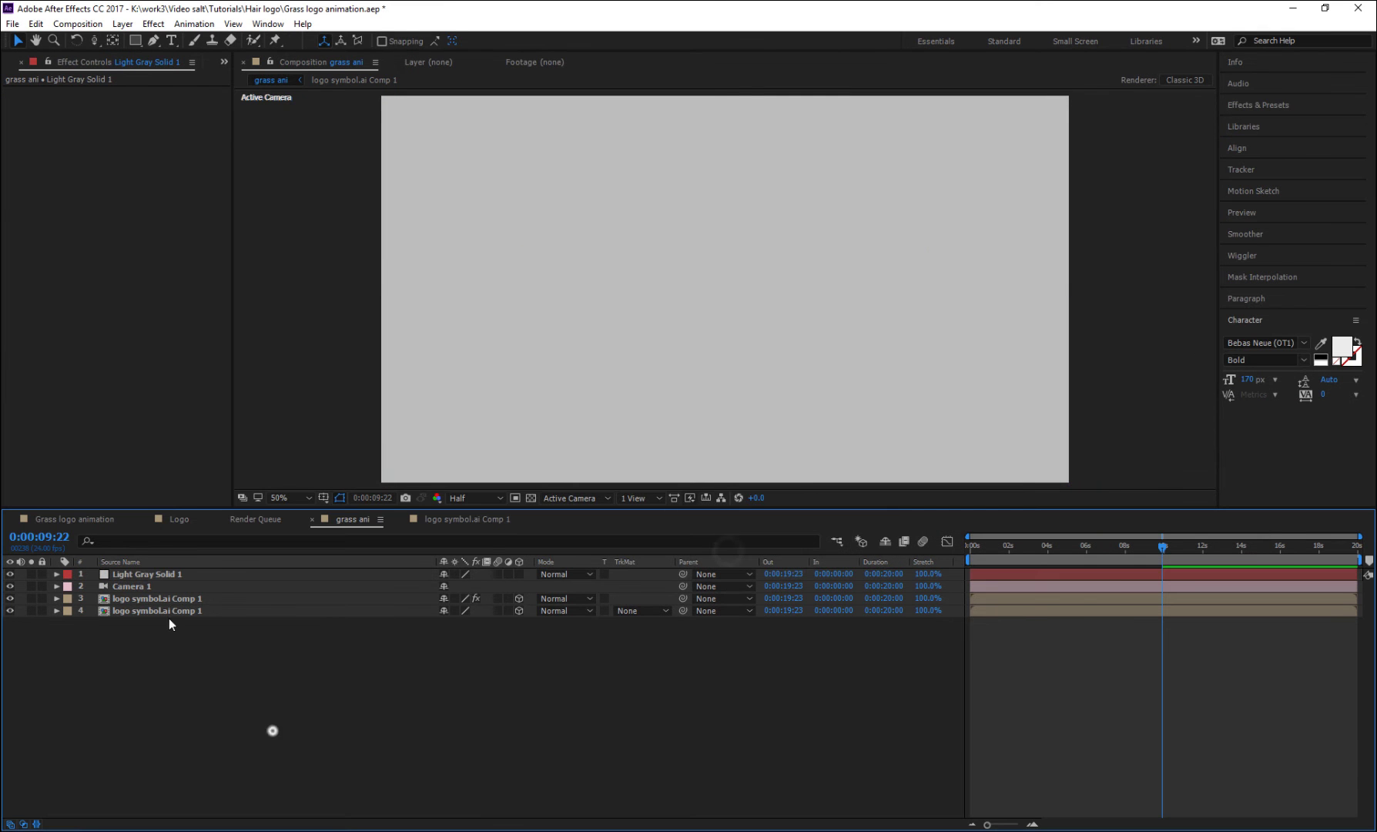
drag(174, 578, 171, 646)
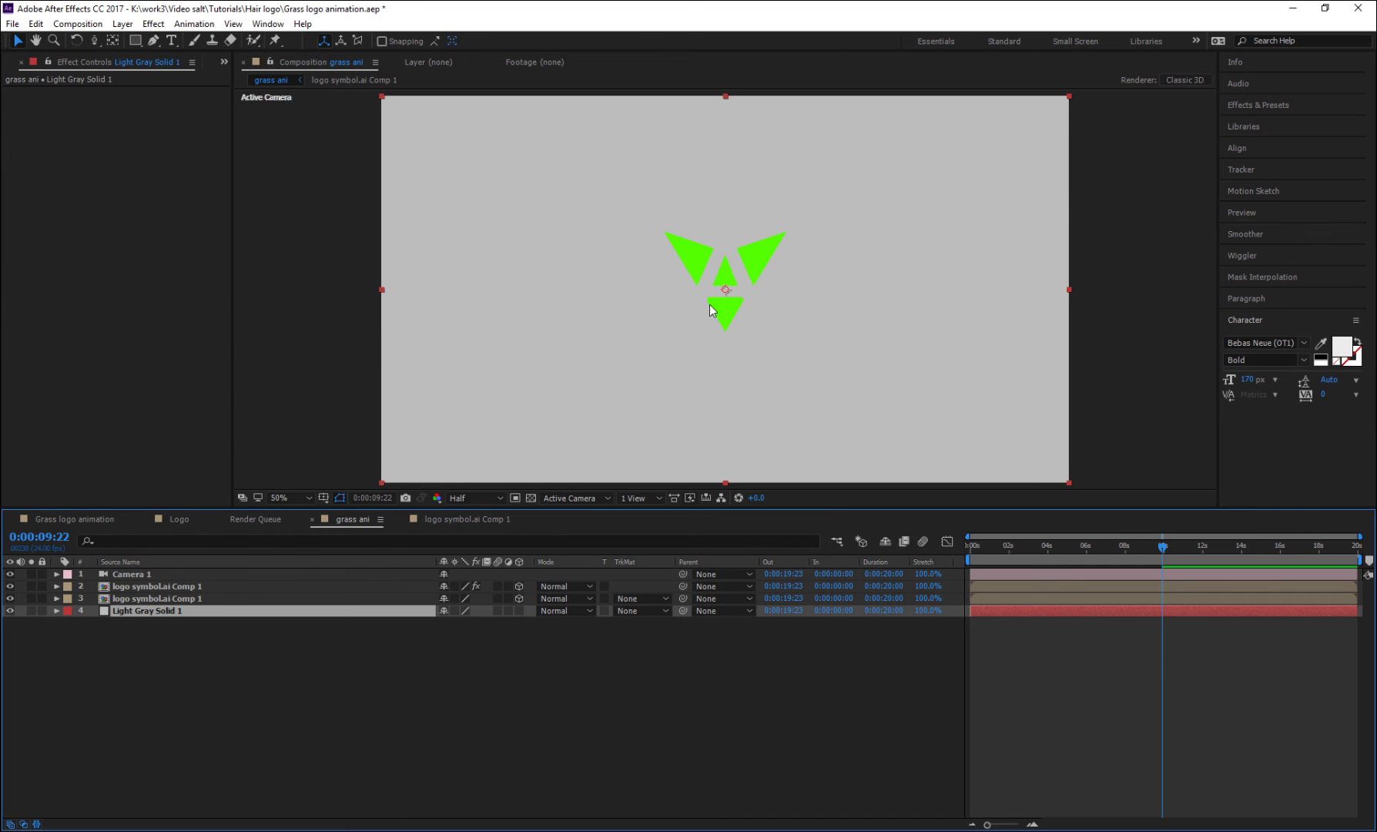
- Open the logo symbol composition and change the logo symbol's Fill color to a darker green
click(160, 587)
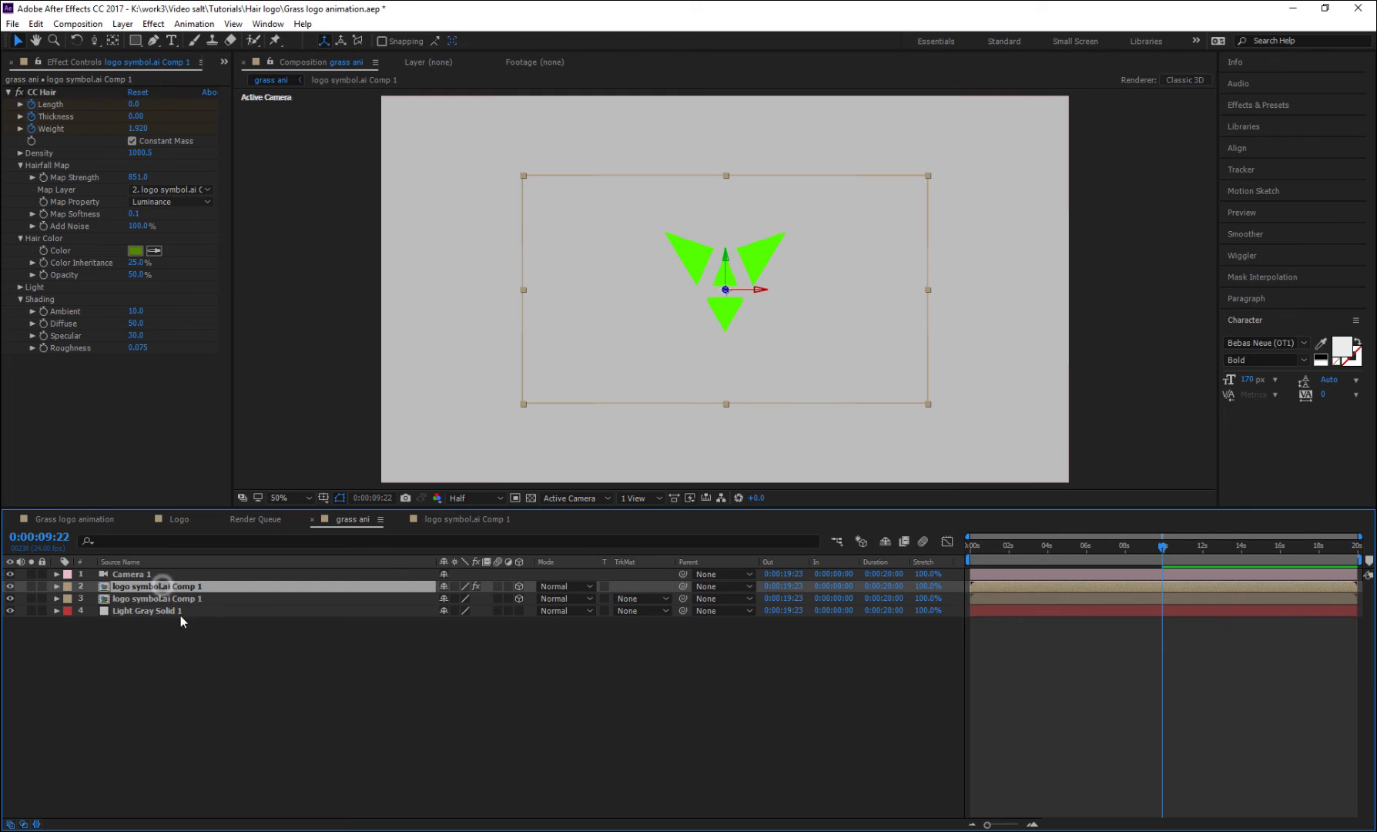
double_click(167, 586)
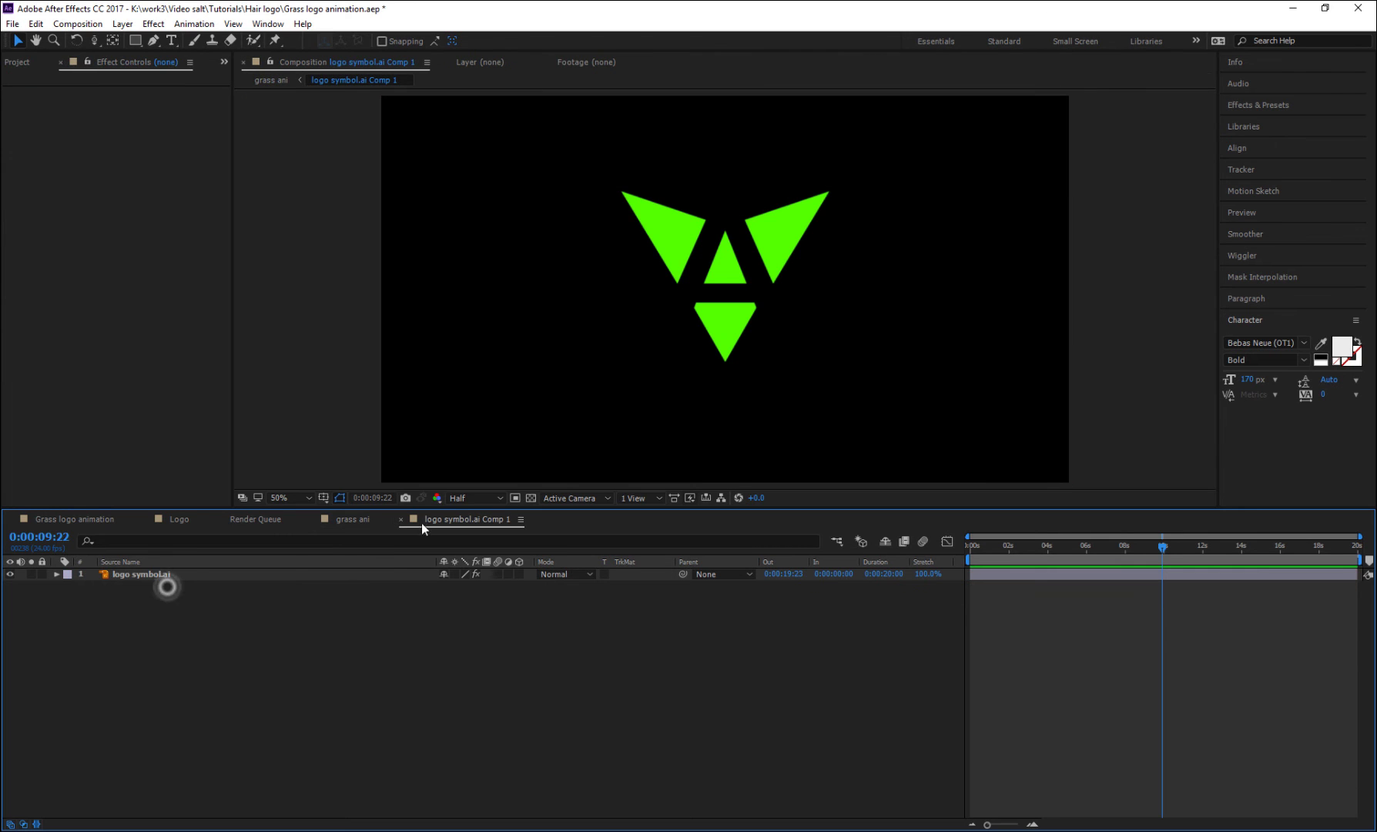
click(171, 574)
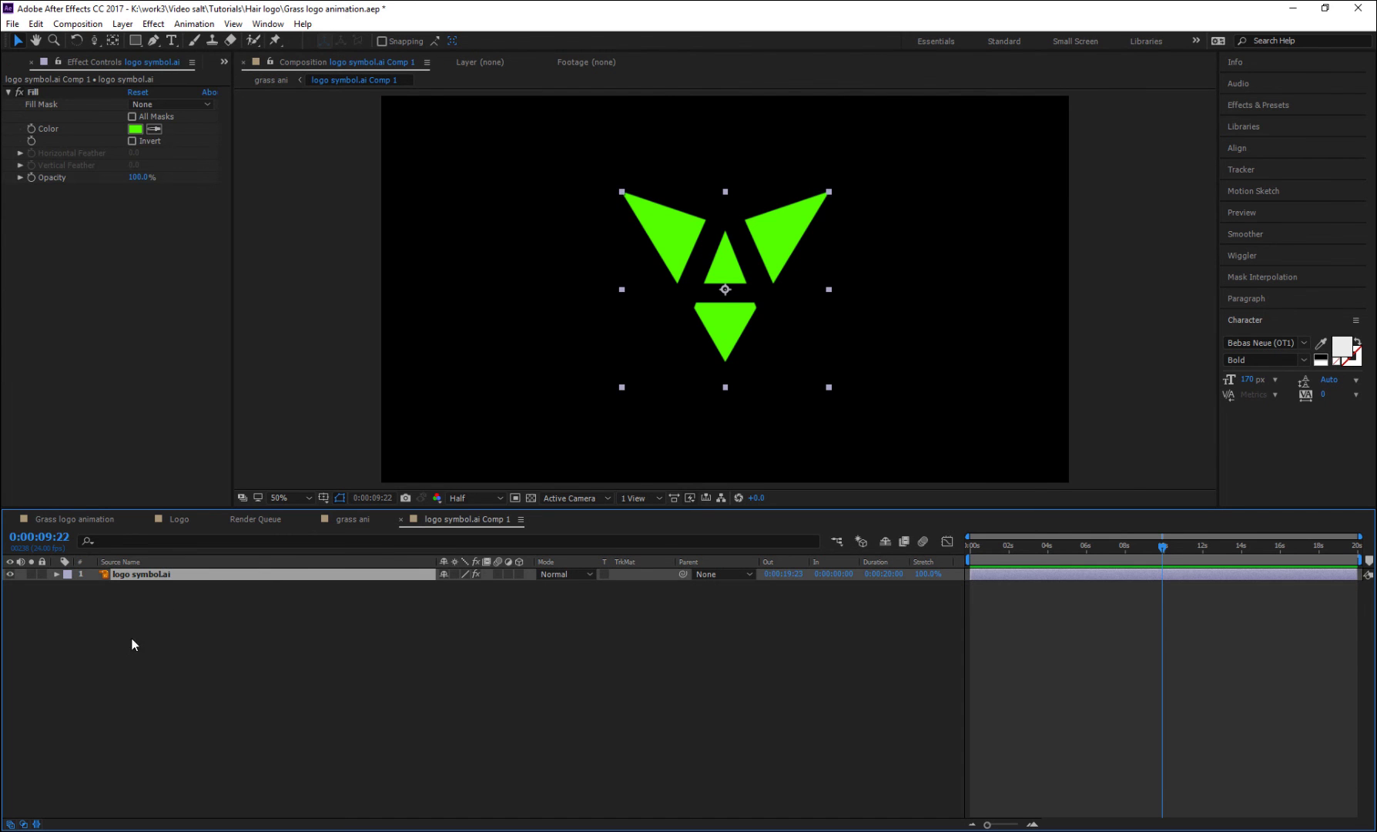
click(136, 129)
click(1084, 431)
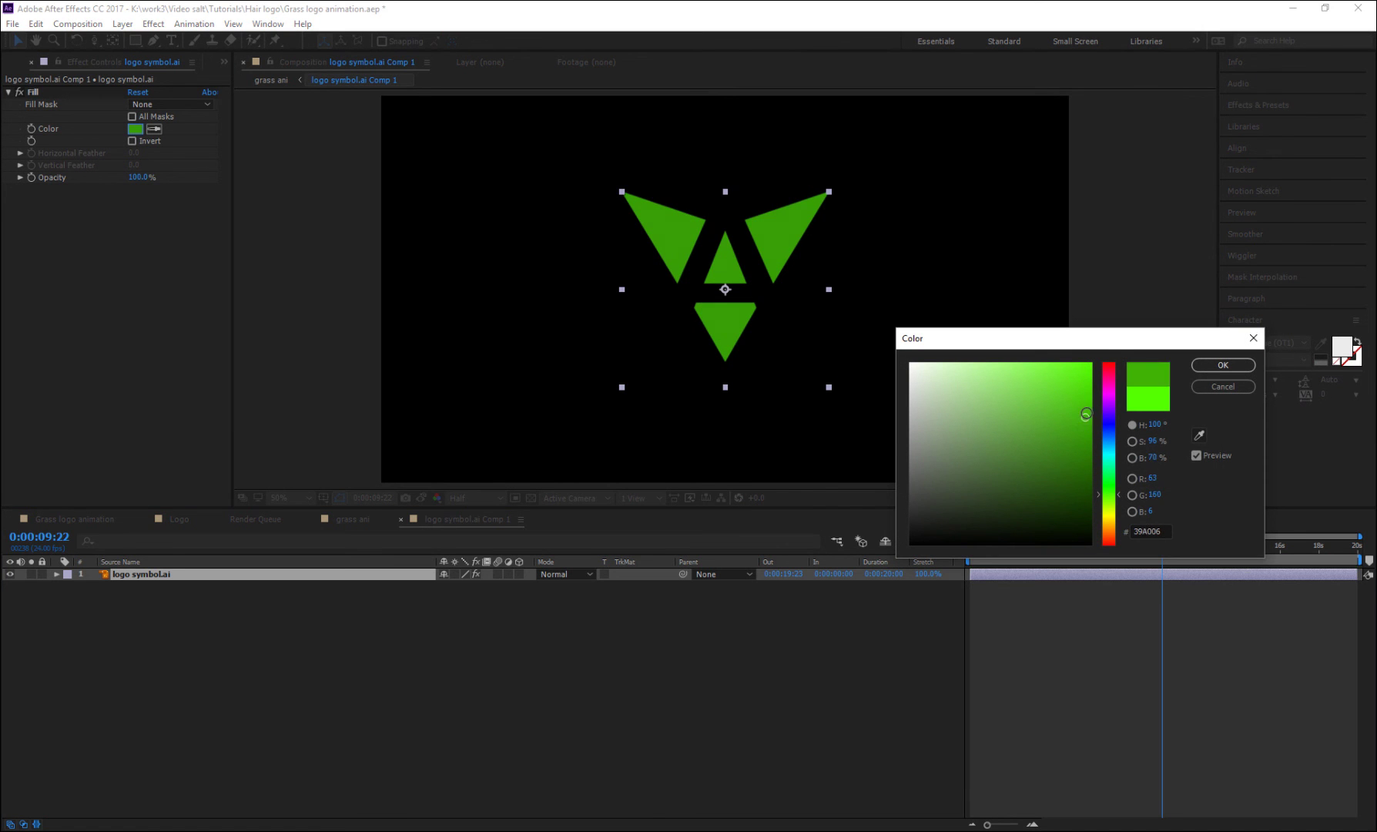
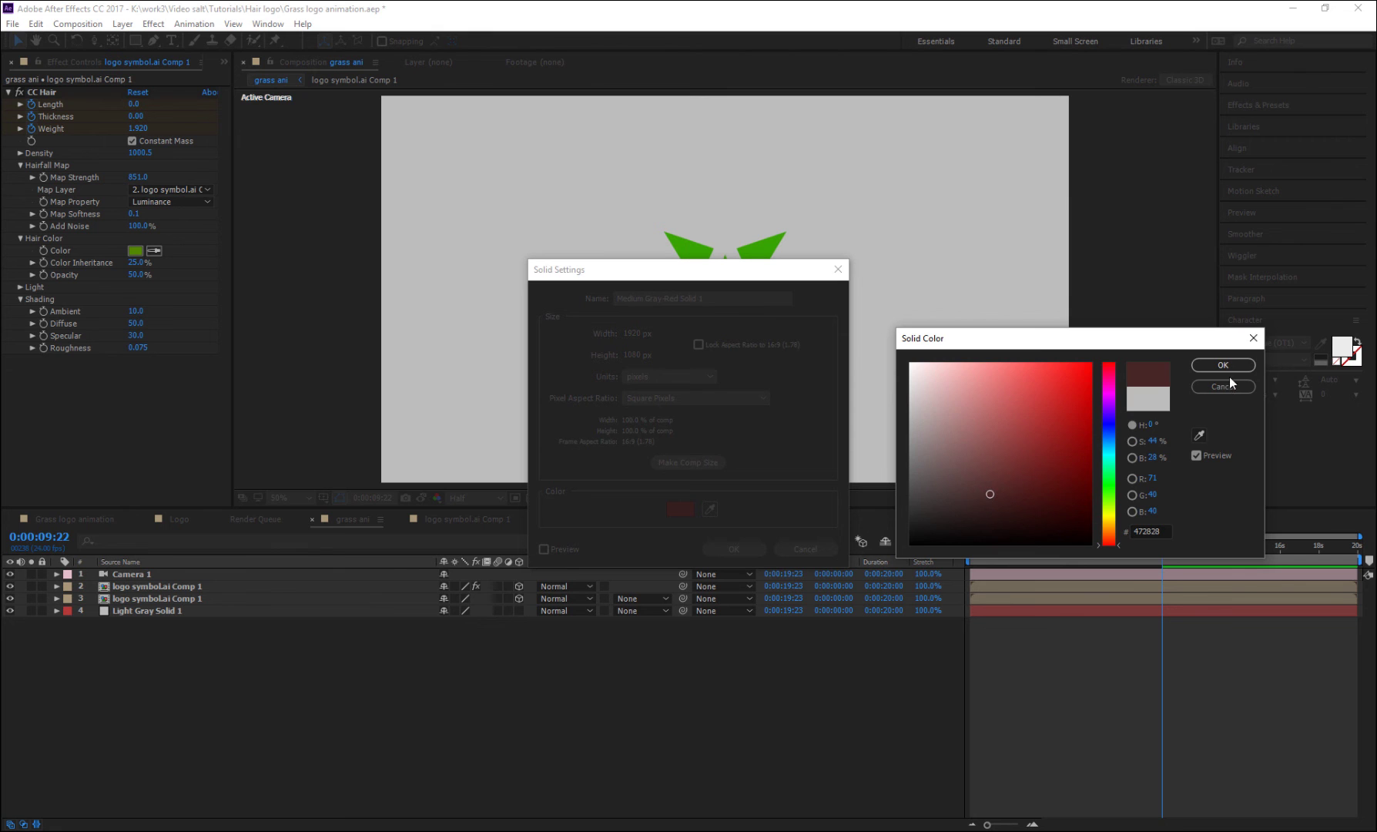
- Add a solid in dark gray-red 472828 and place it between the logo layers and the light gray background
click(1223, 365)
click(735, 548)
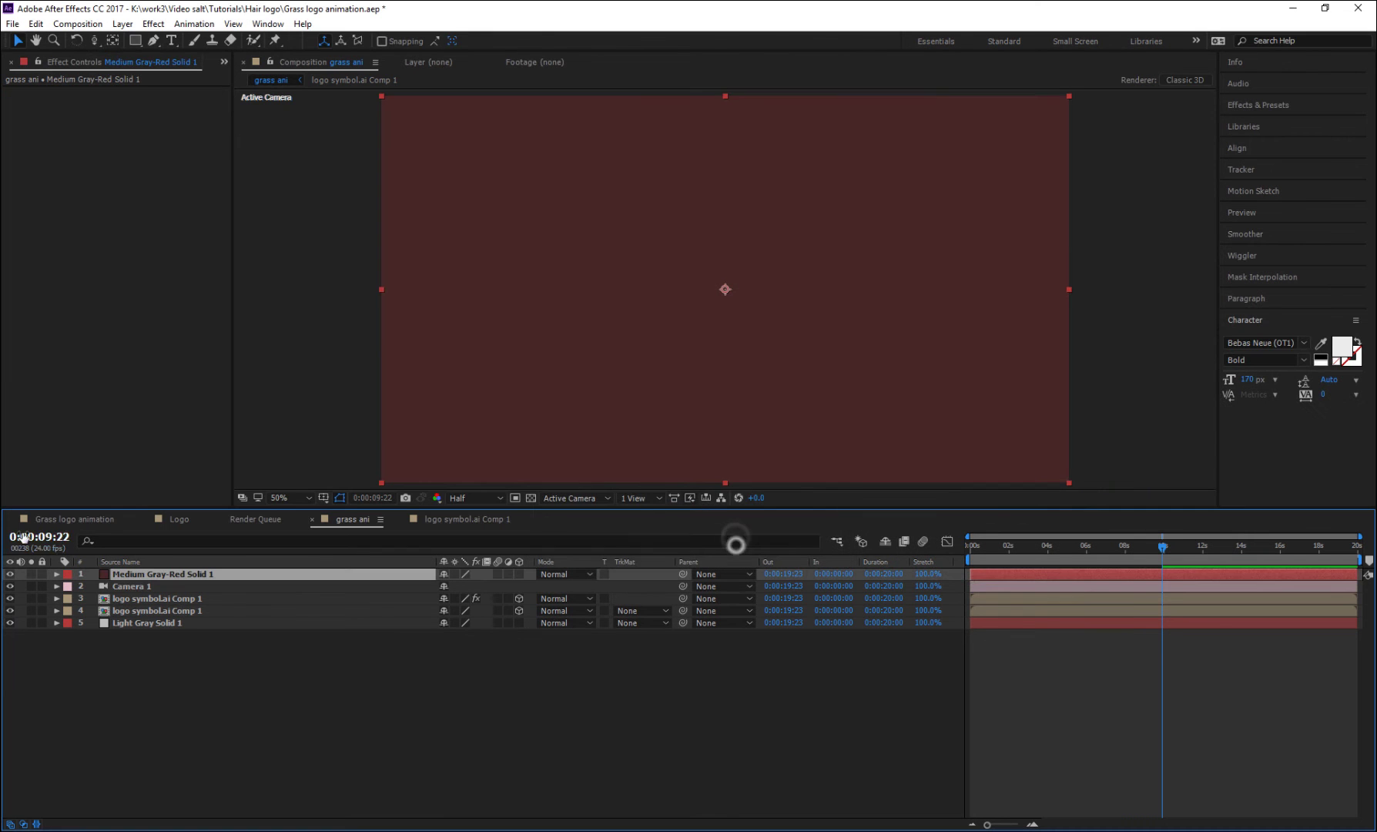
drag(130, 575, 141, 615)
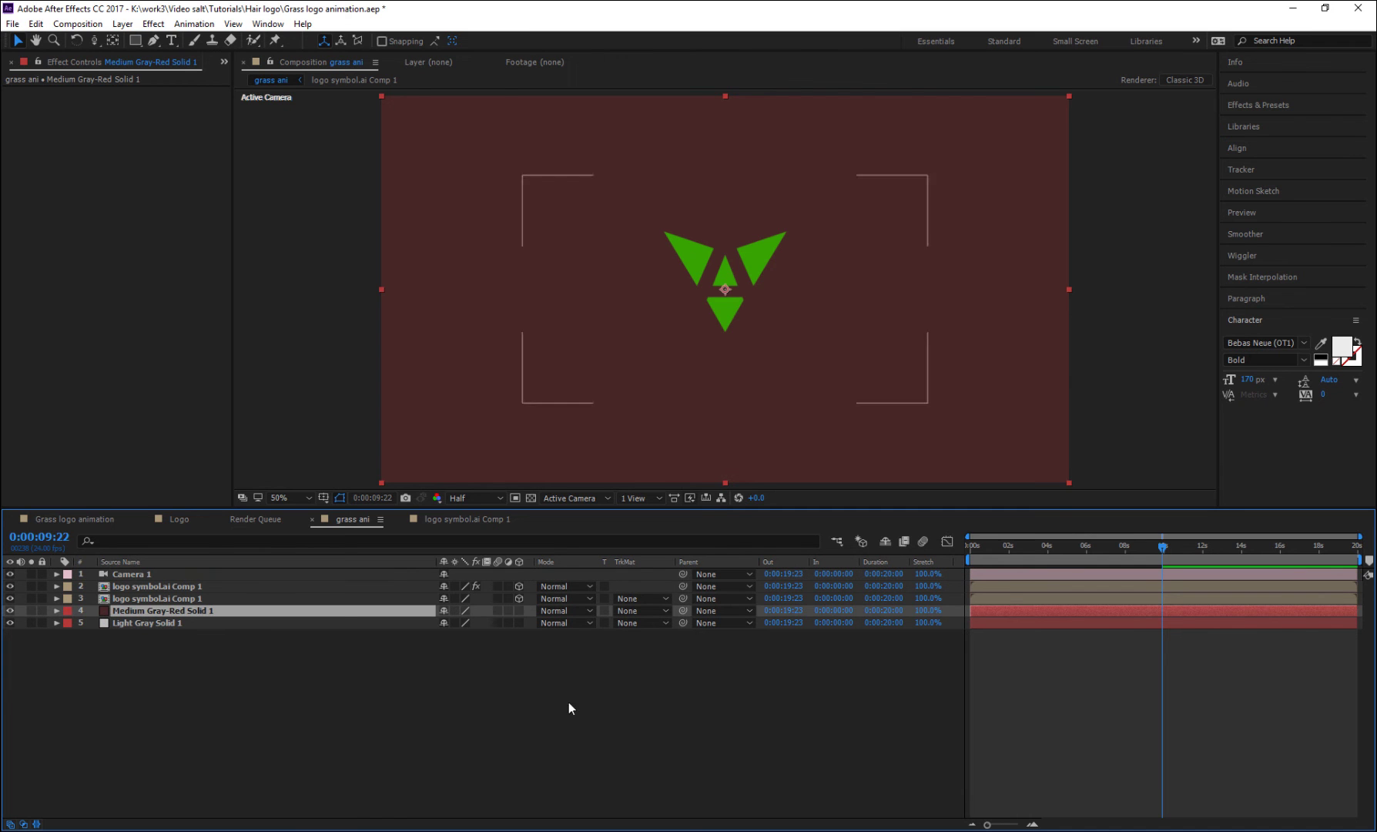
- Apply the Radio Waves effect to the gray-red solid
click(158, 612)
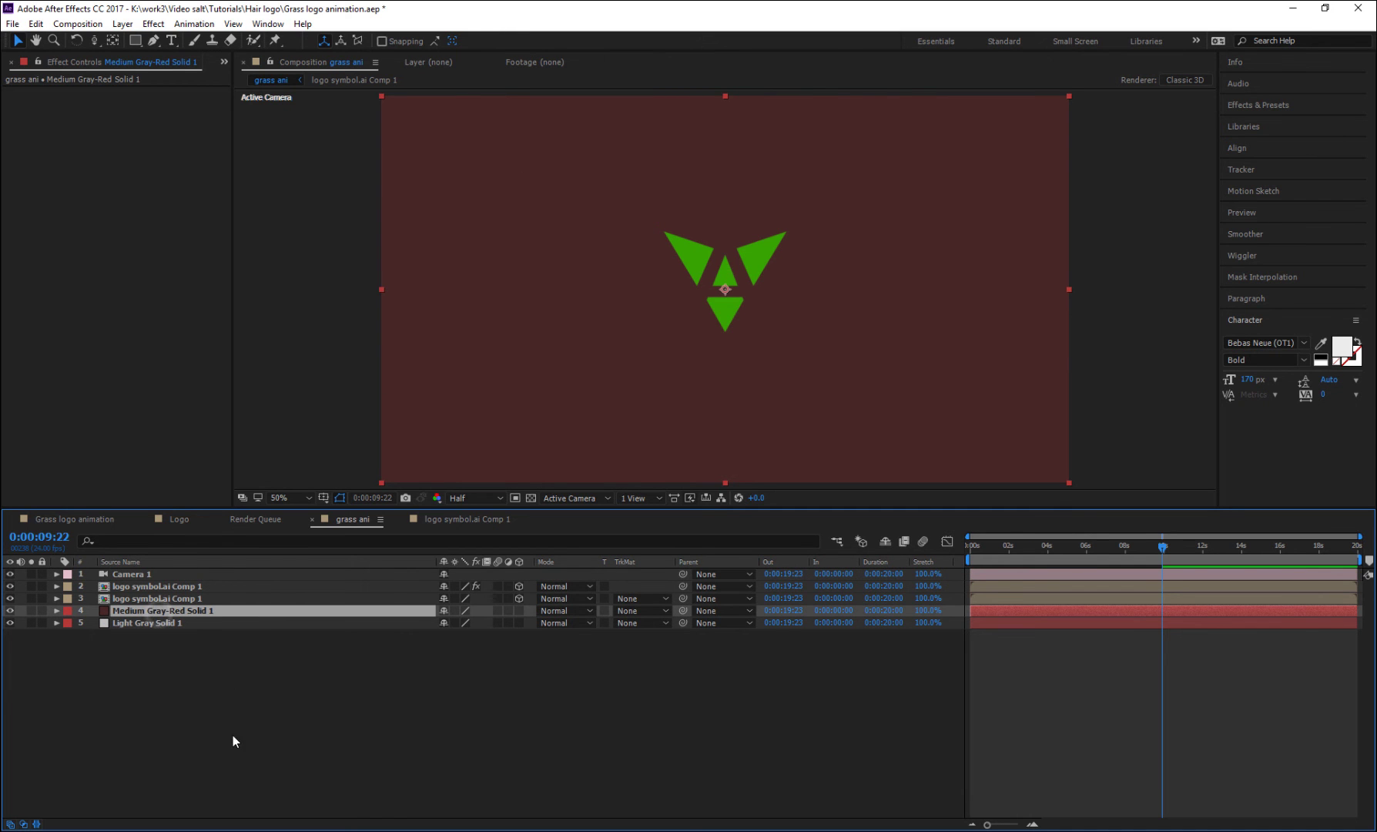
click(153, 23)
mouse_move(200, 235)
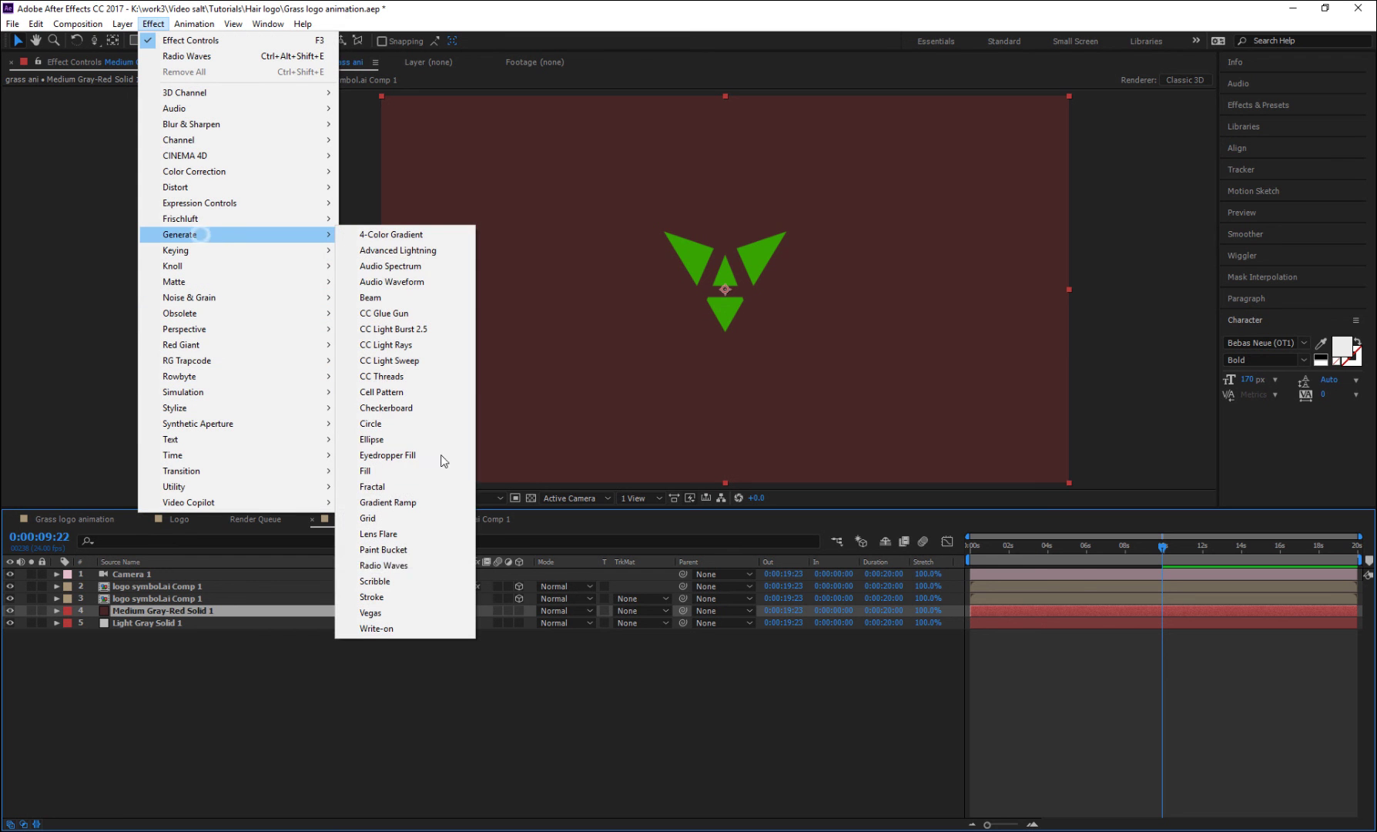
click(412, 566)
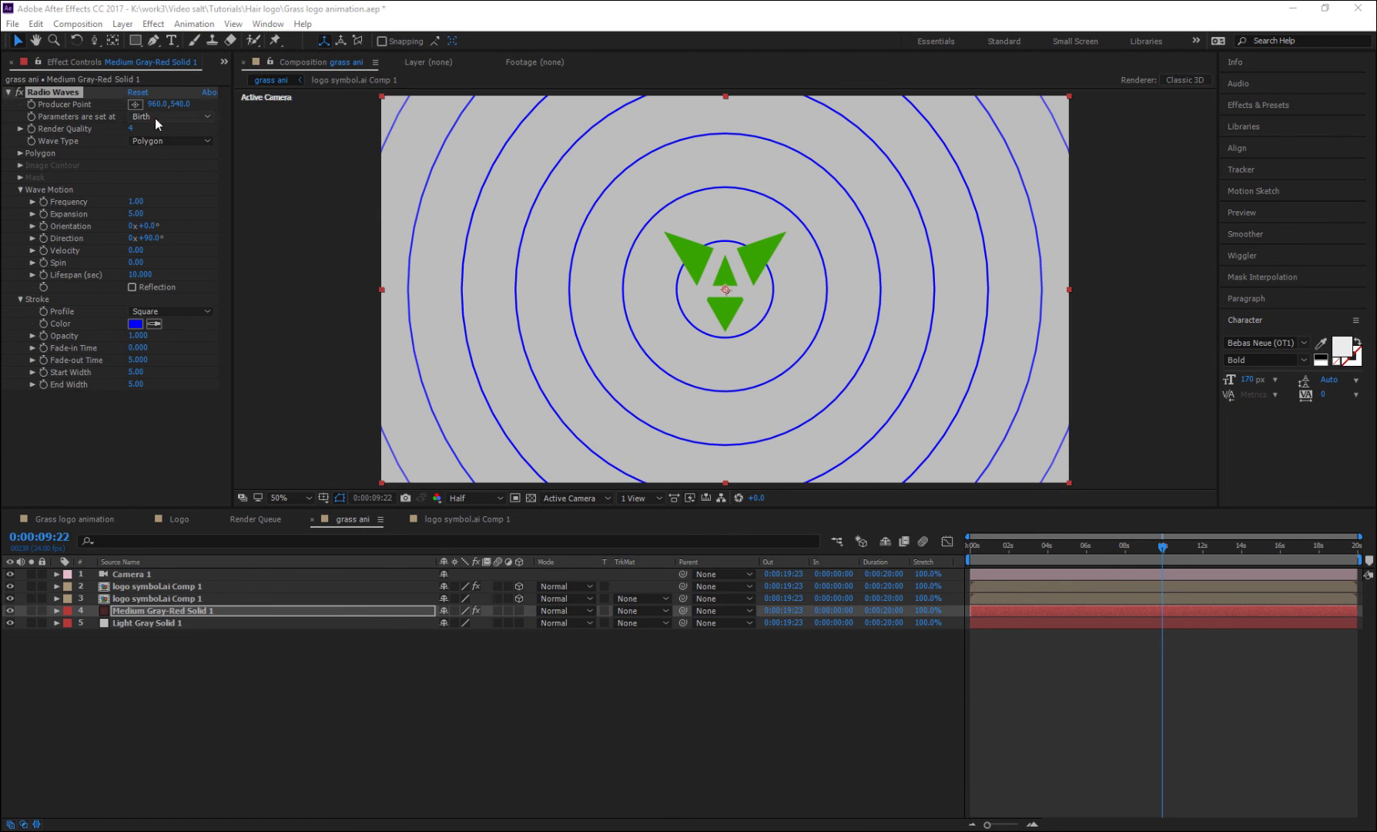
- Make the radio waves hexagonal by setting the polygon's Sides to 6
click(20, 154)
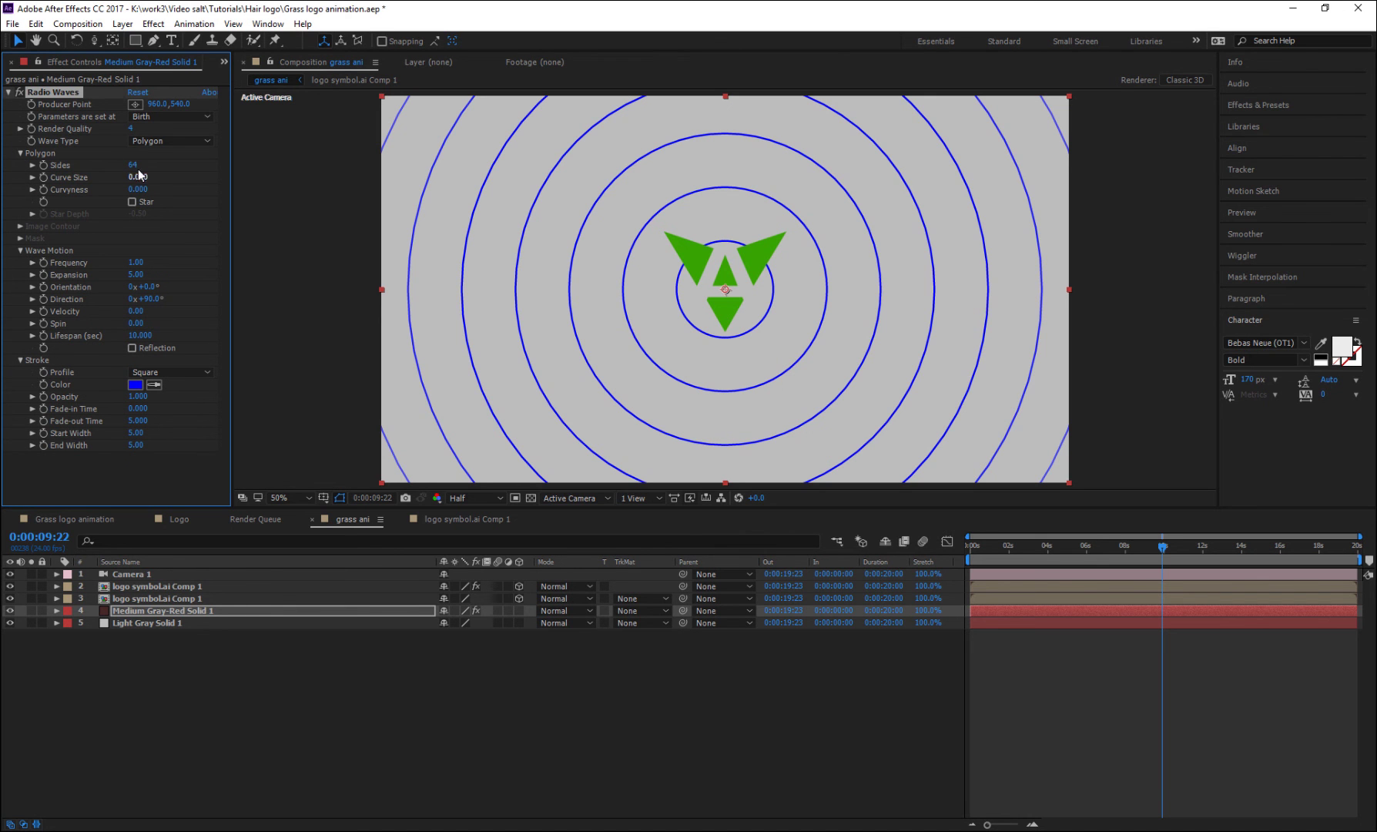
click(134, 165)
text(6)
key(Return)
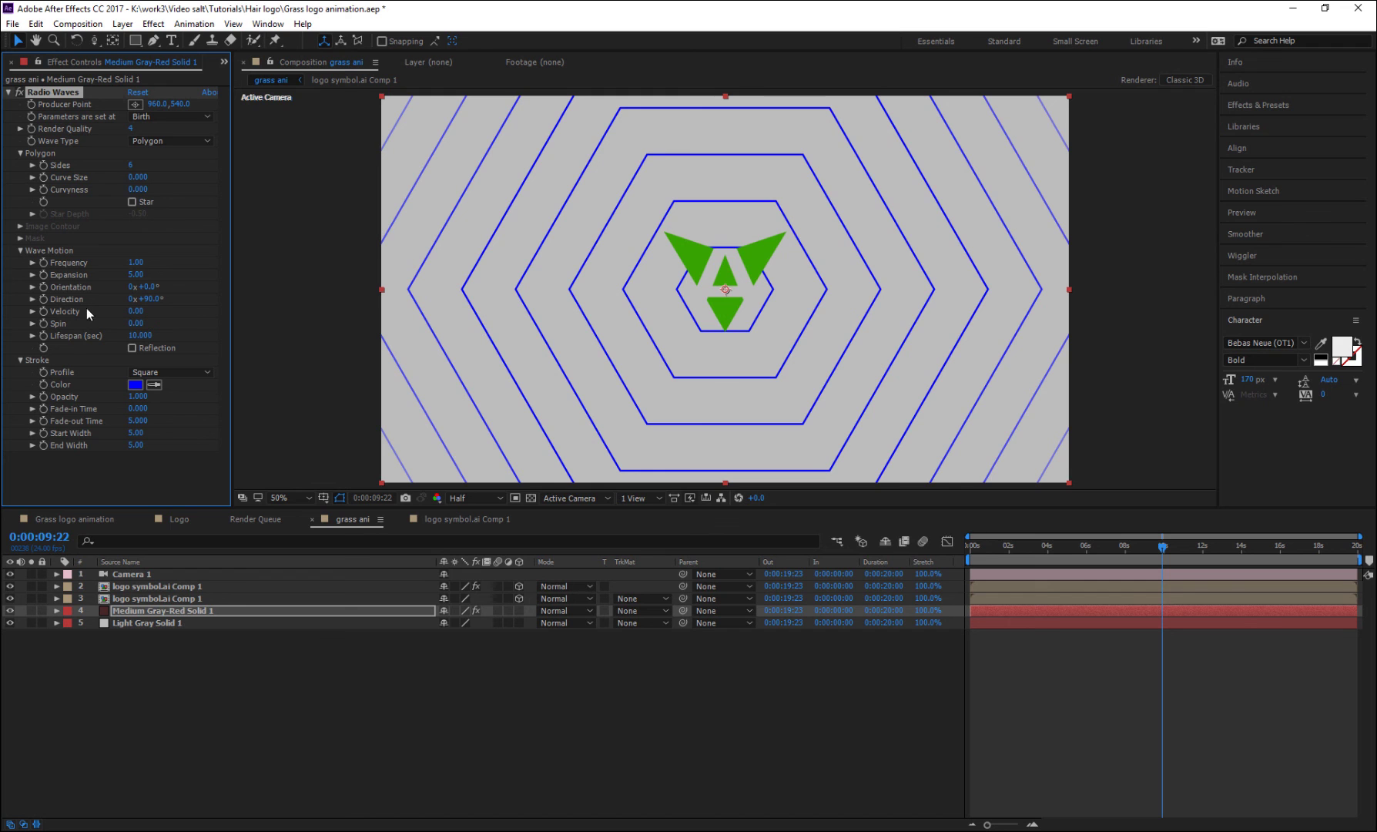
- Set the wave motion's Frequency to 0.40 and its Expansion to 21.30
click(134, 263)
text(.40)
key(Return)
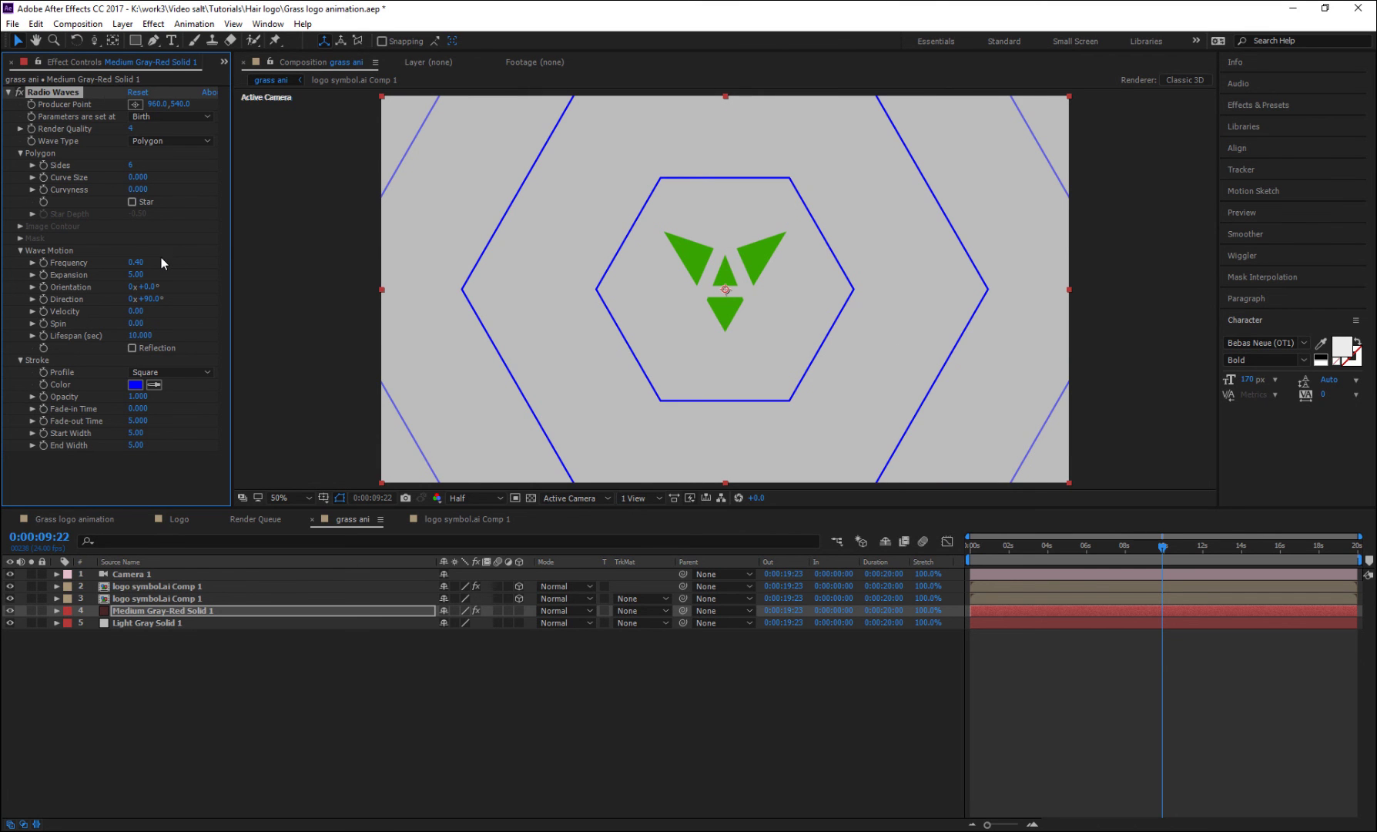
click(137, 275)
text(2)
text(0)
key(Return)
drag(138, 275, 145, 305)
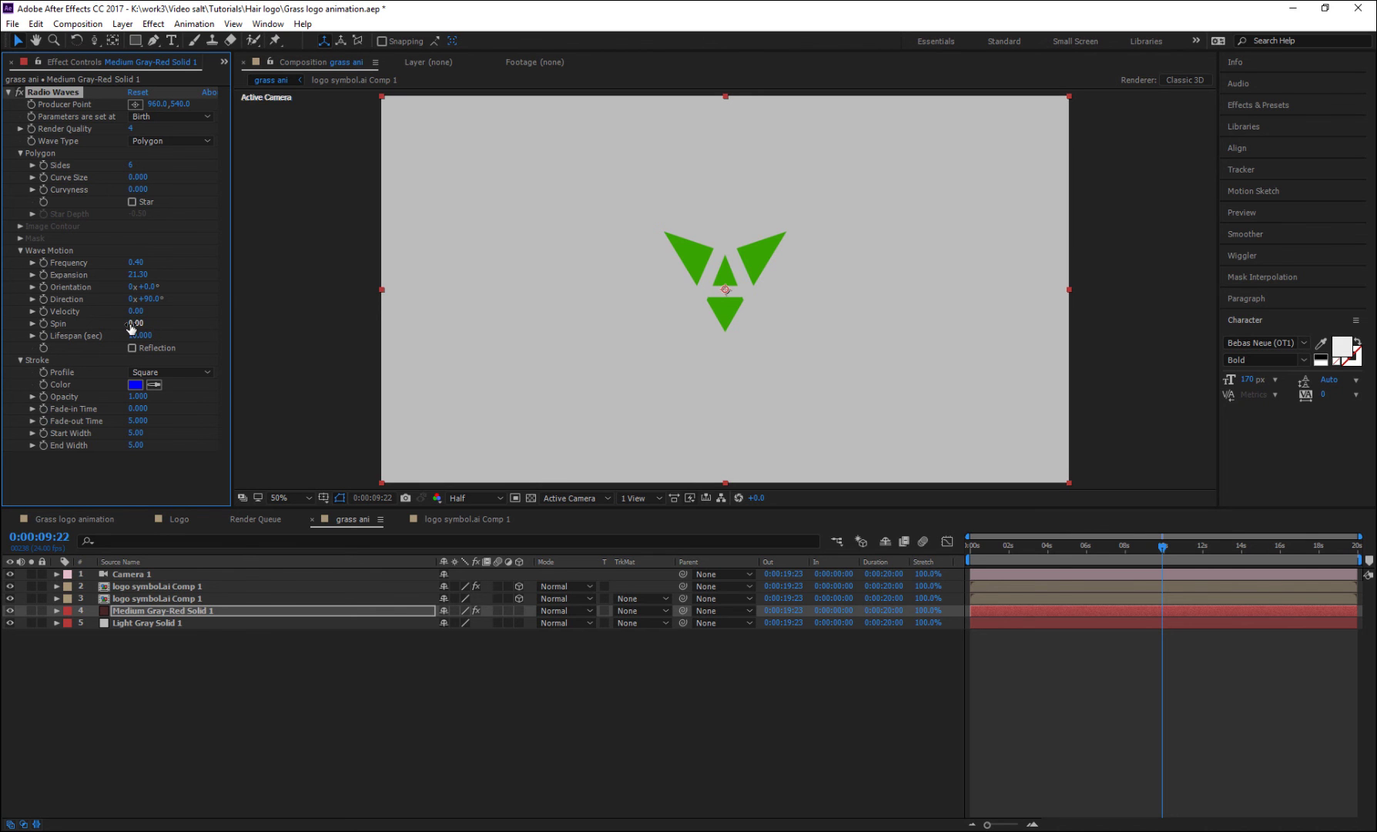
- Set the wave Lifespan to 3.8 seconds and enable Reflection
click(143, 336)
text(3.80)
key(Return)
click(133, 348)
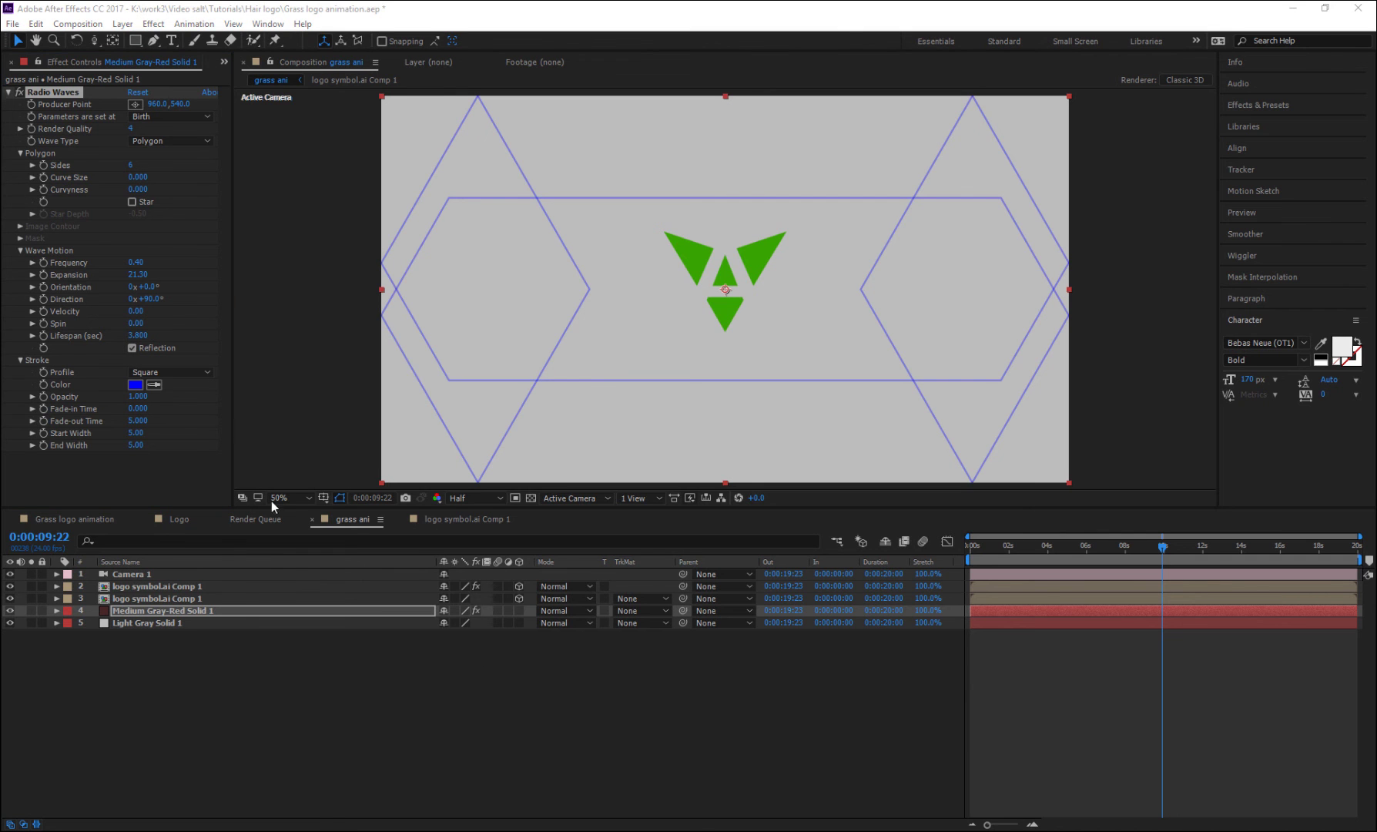
- Set the wave stroke's Opacity to 0.3, Fade-in Time to 1.8 and Fade-out Time to 2.6
click(139, 397)
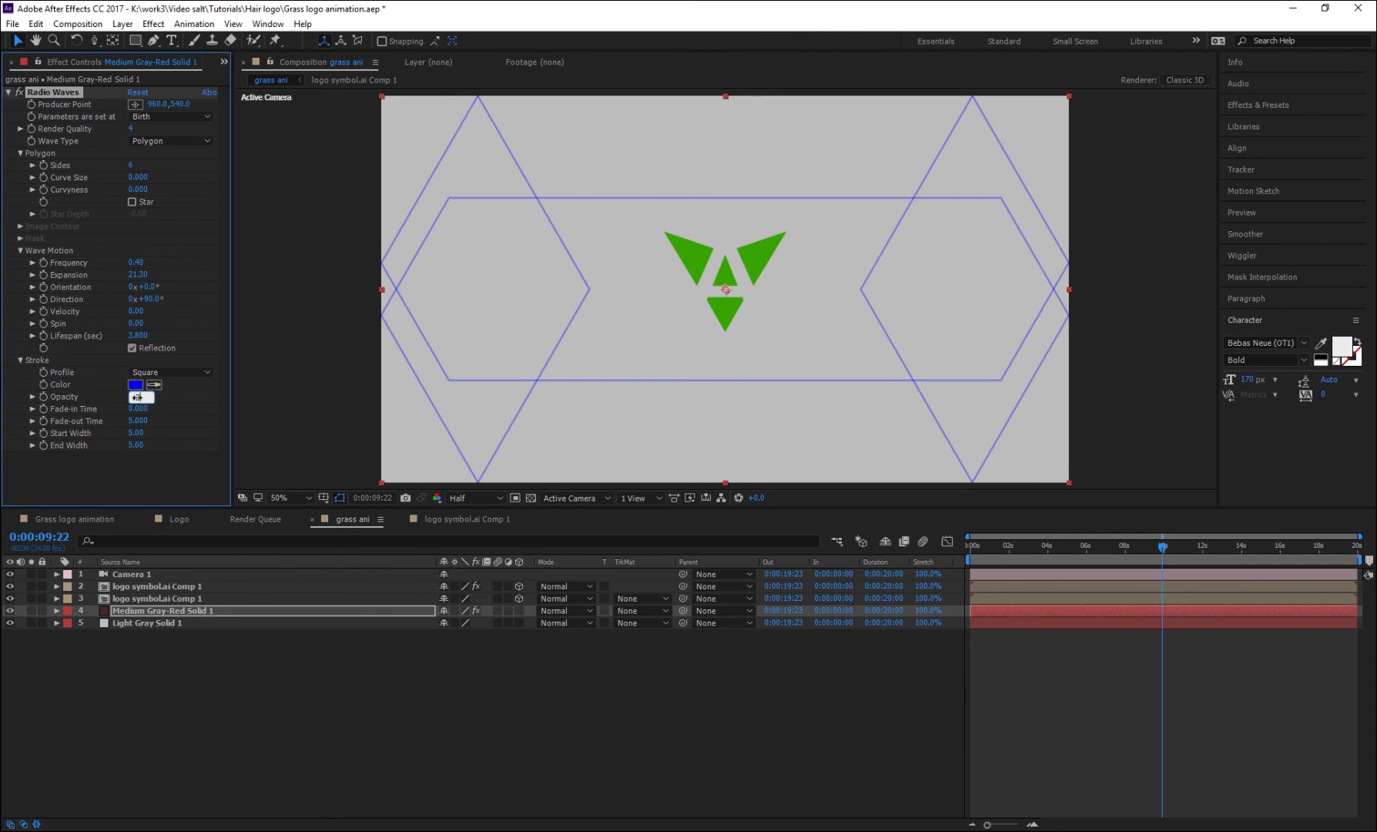
text(0.3)
key(Return)
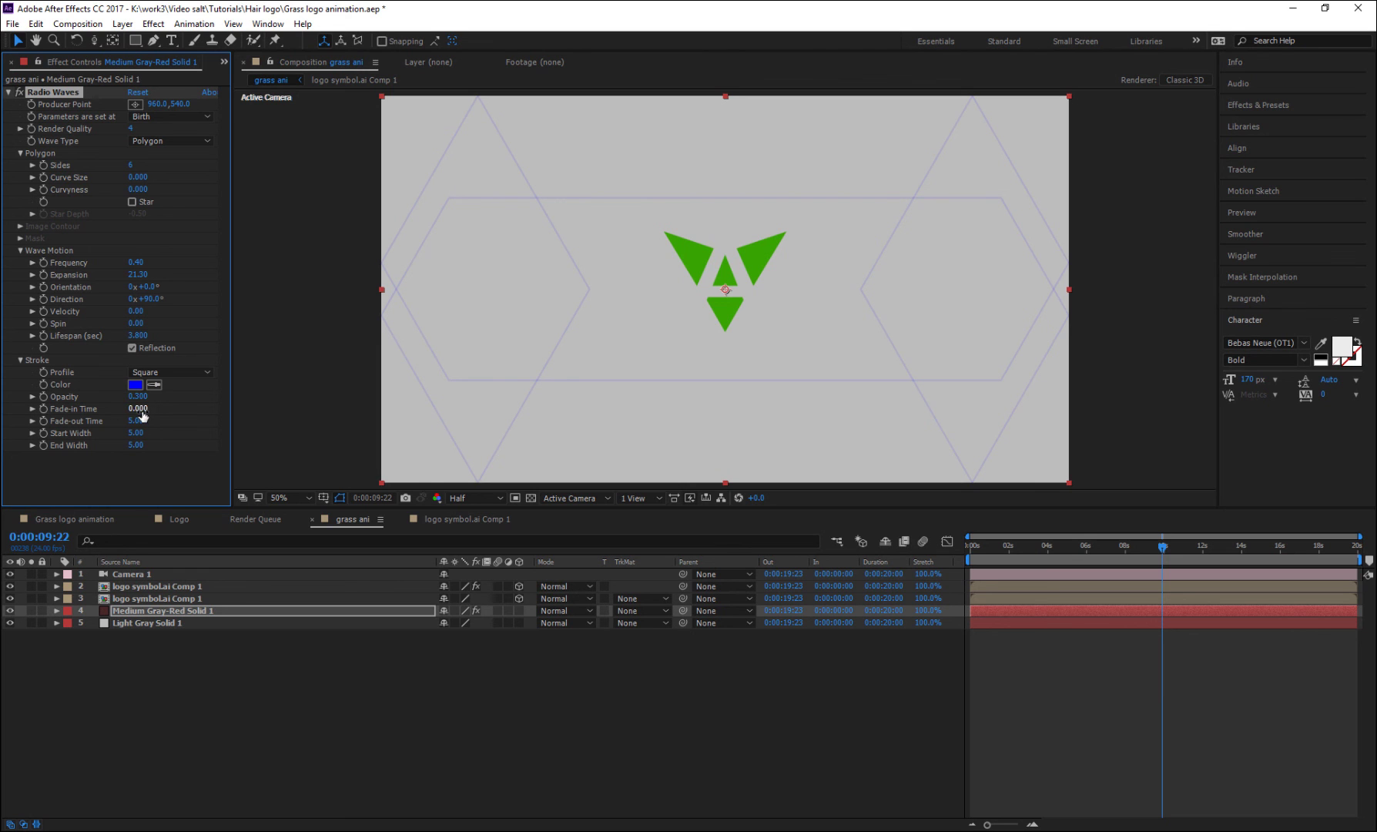
click(141, 410)
text(1.800)
key(Return)
click(137, 421)
text(2.600)
key(Return)
- Set the wave stroke's Start Width to 7.6 and End Width to 1
click(138, 433)
text(7.6)
key(Return)
click(136, 446)
text(1.00)
key(Return)
- Change the wave stroke's color to dark gray
click(135, 384)
mouse_move(990, 408)
mouse_down()
mouse_move(903, 466)
mouse_move(897, 497)
mouse_up()
click(1217, 366)
- Play the animation from the start to check the hexagonal waves behind the grass logo
drag(1101, 548, 972, 547)
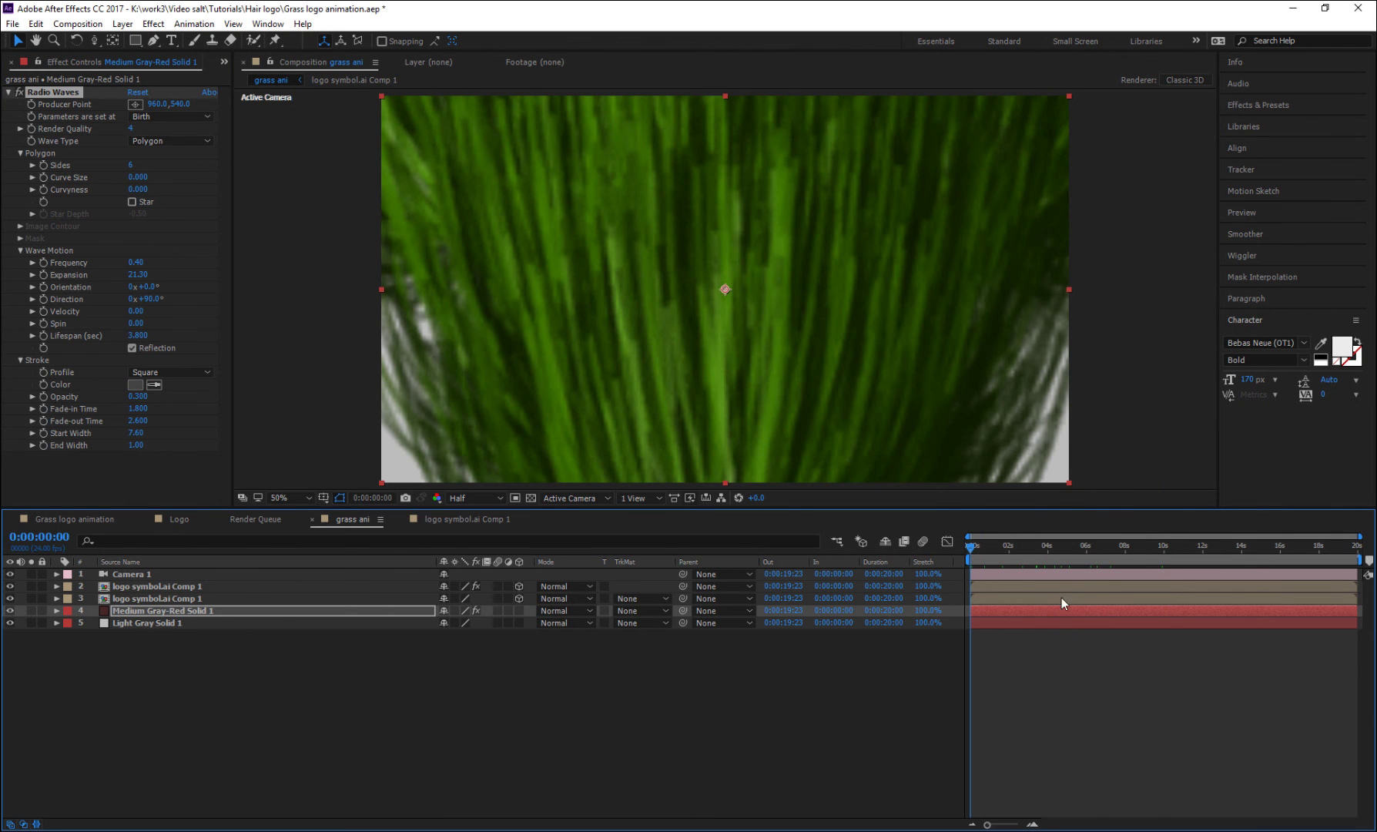
key(space)
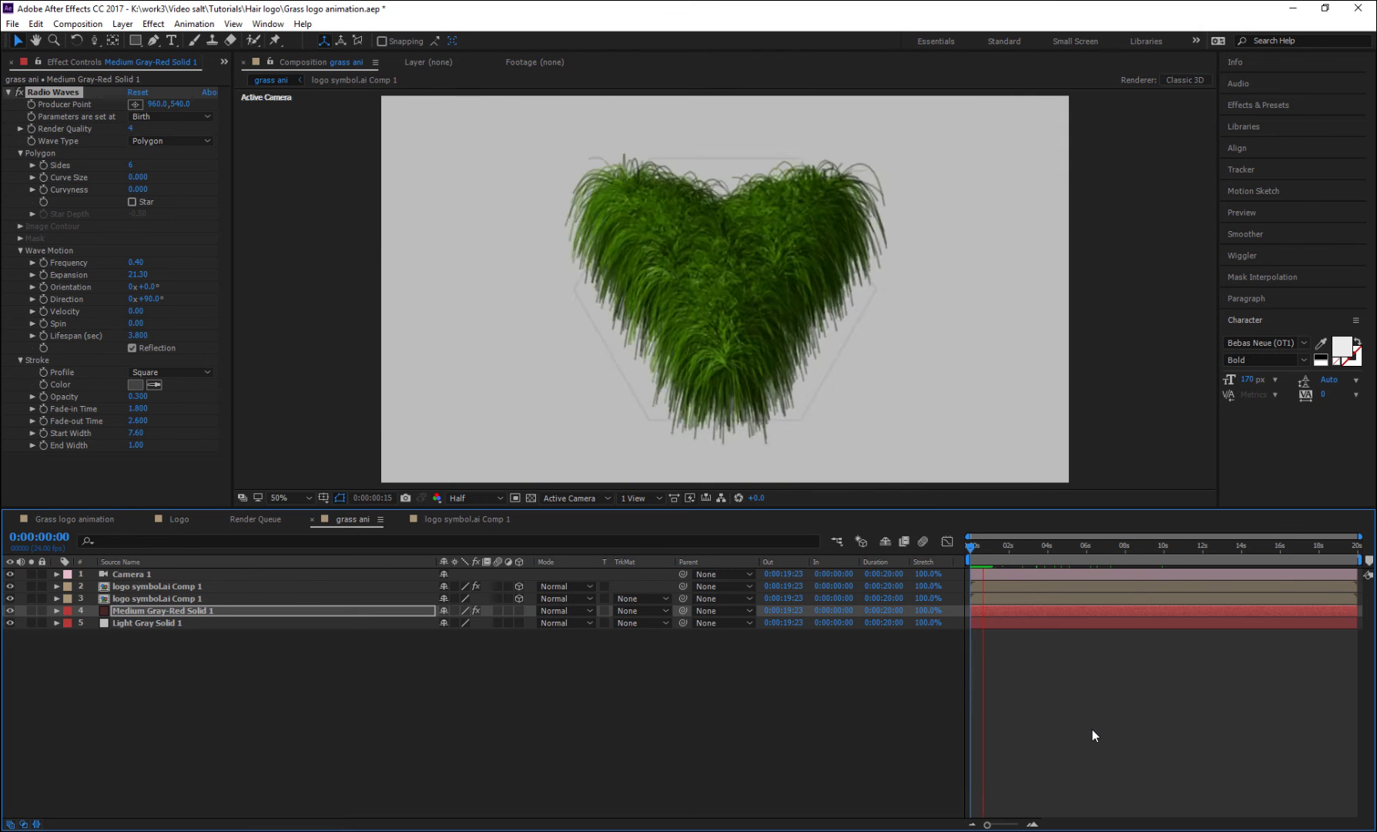
key(space)
key(space)
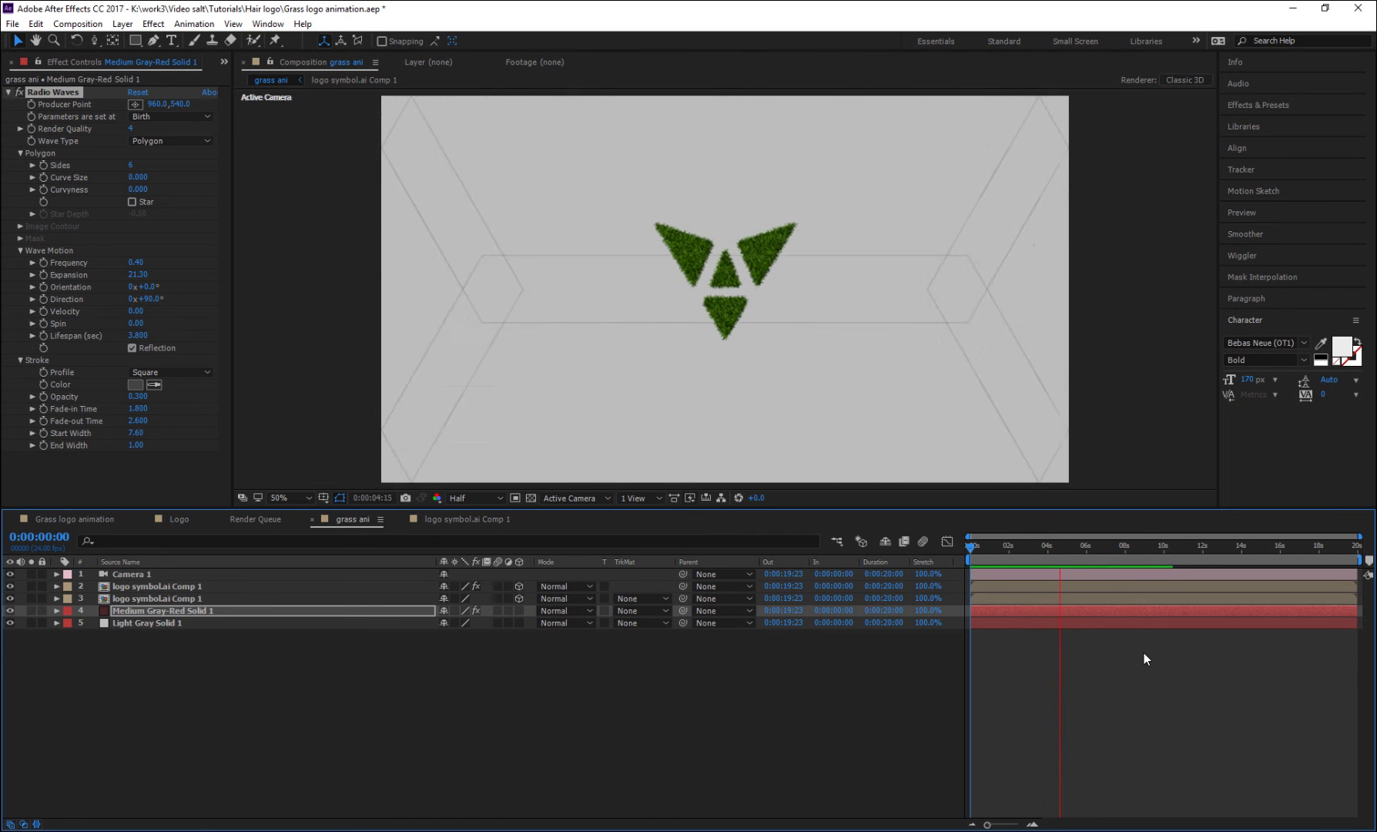
key(space)
- Add a text layer reading "Make it simple"
right_click(415, 675)
mouse_move(462, 683)
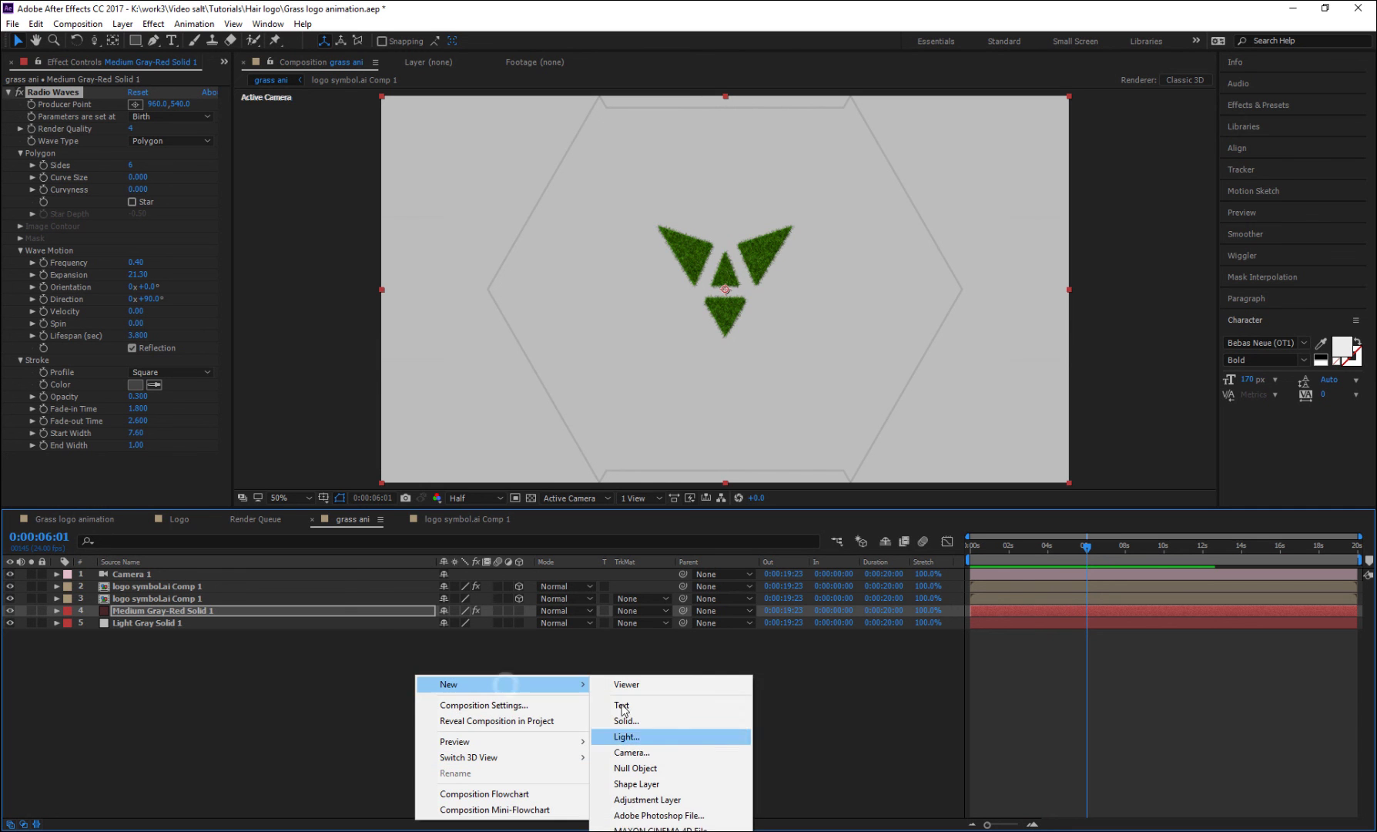
click(616, 685)
click(188, 612)
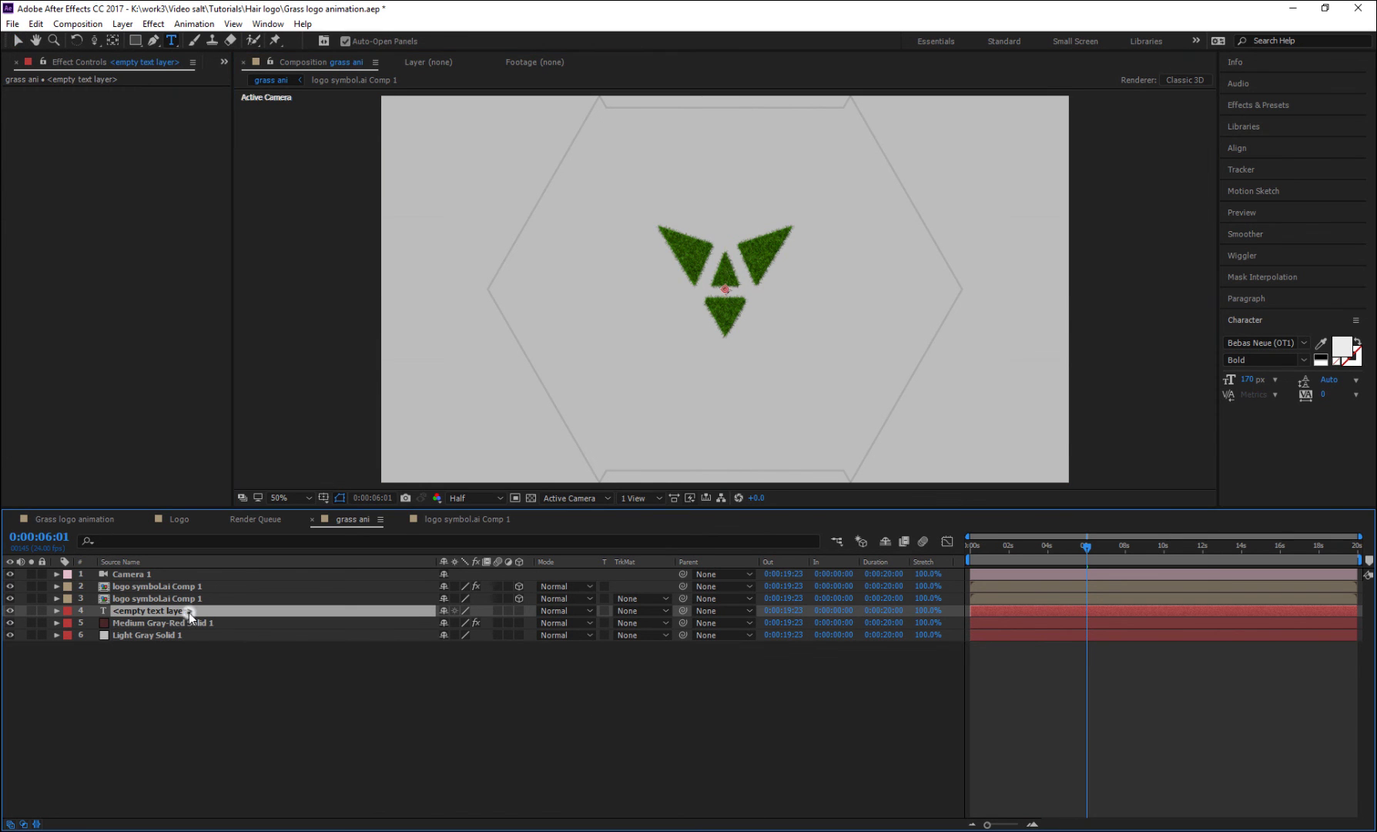
double_click(188, 611)
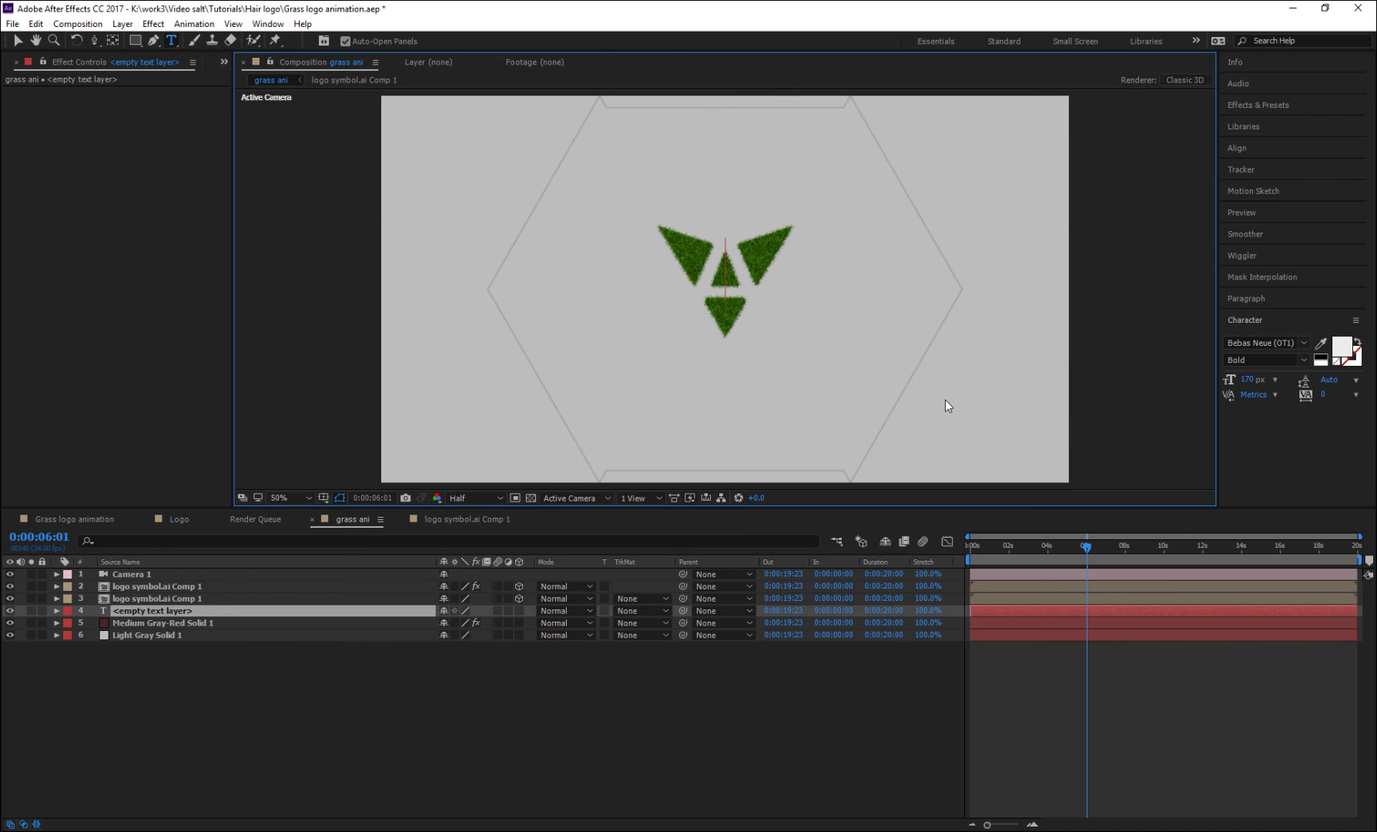
text(Make it simp)
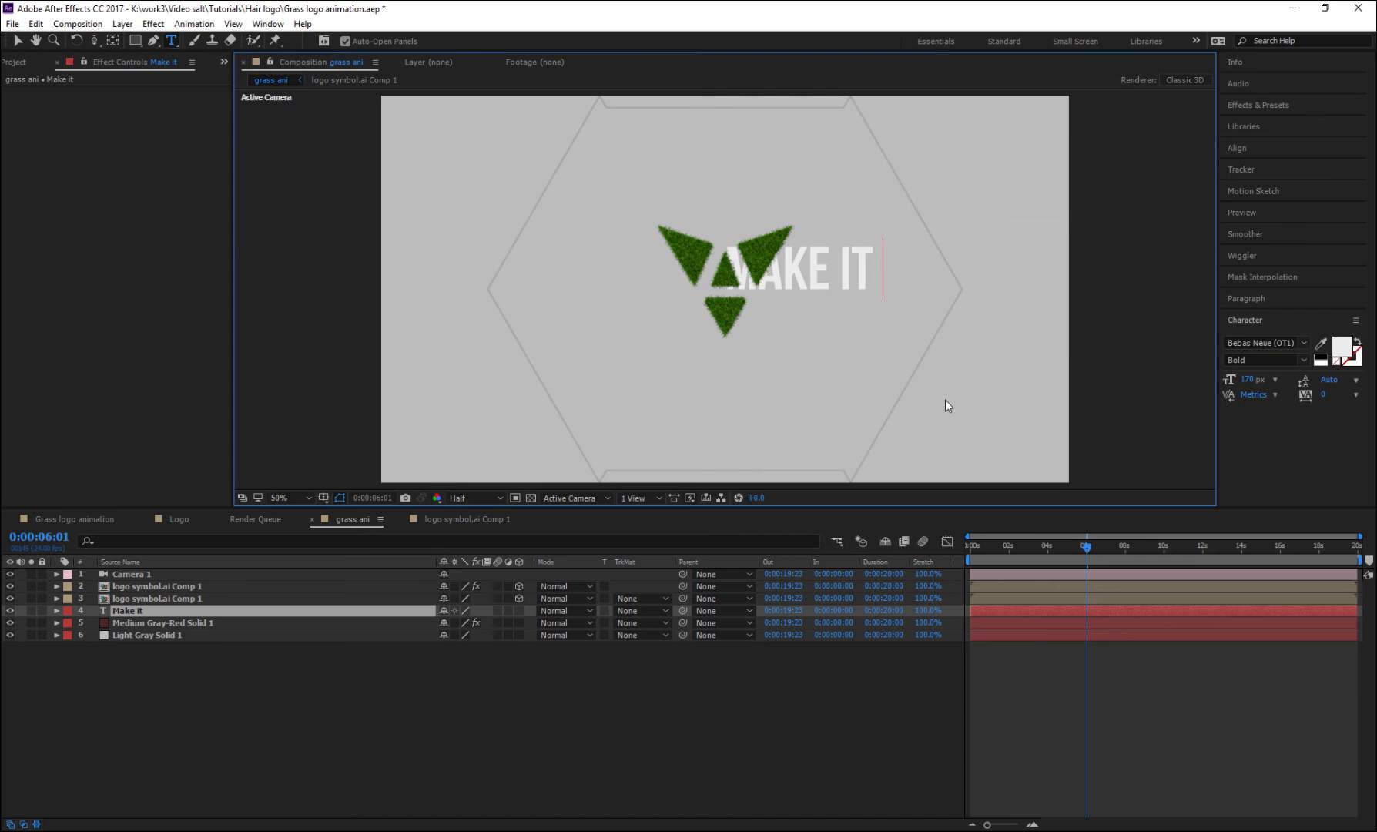
text(le)
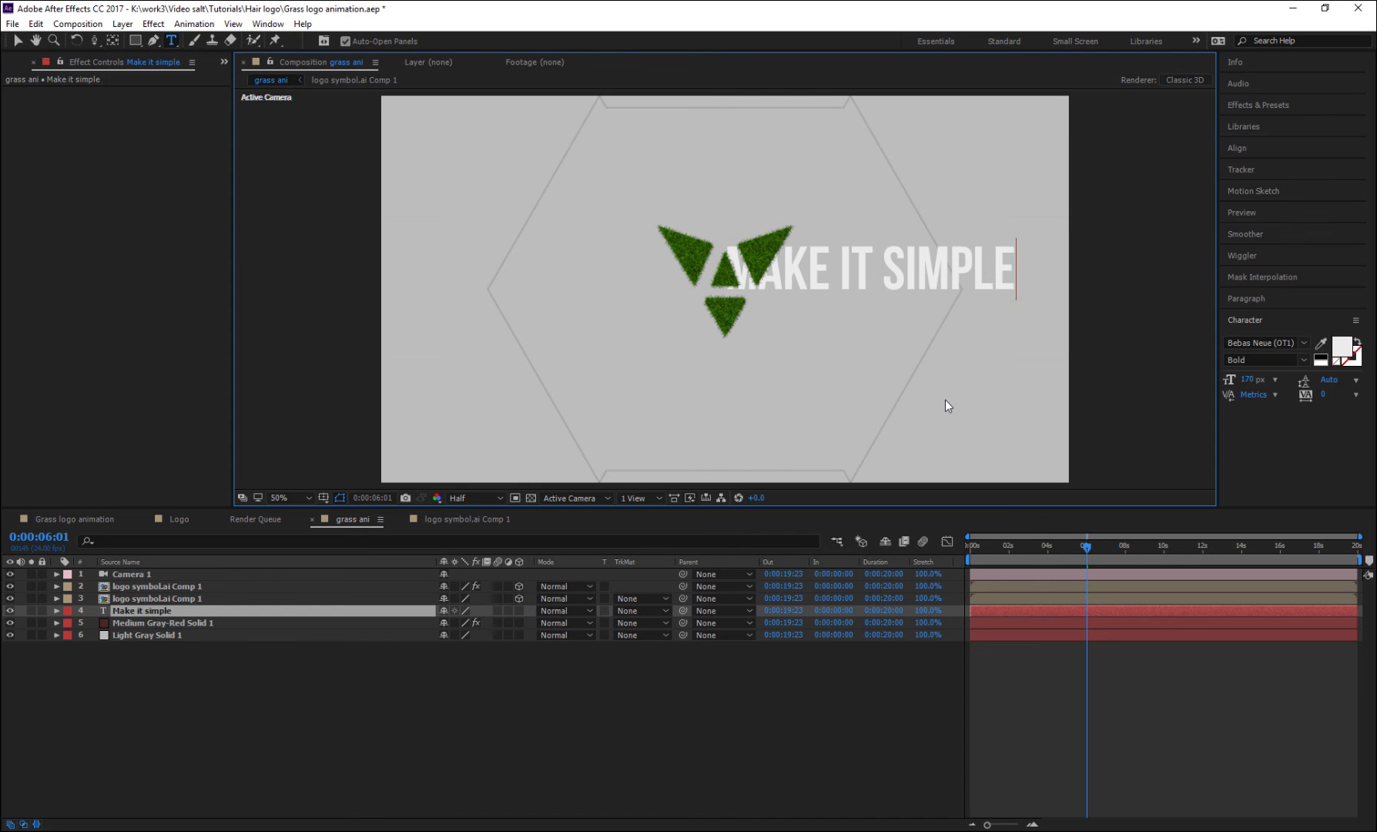
- Make the text layer 3D and move the text to just below the grass logo
click(143, 612)
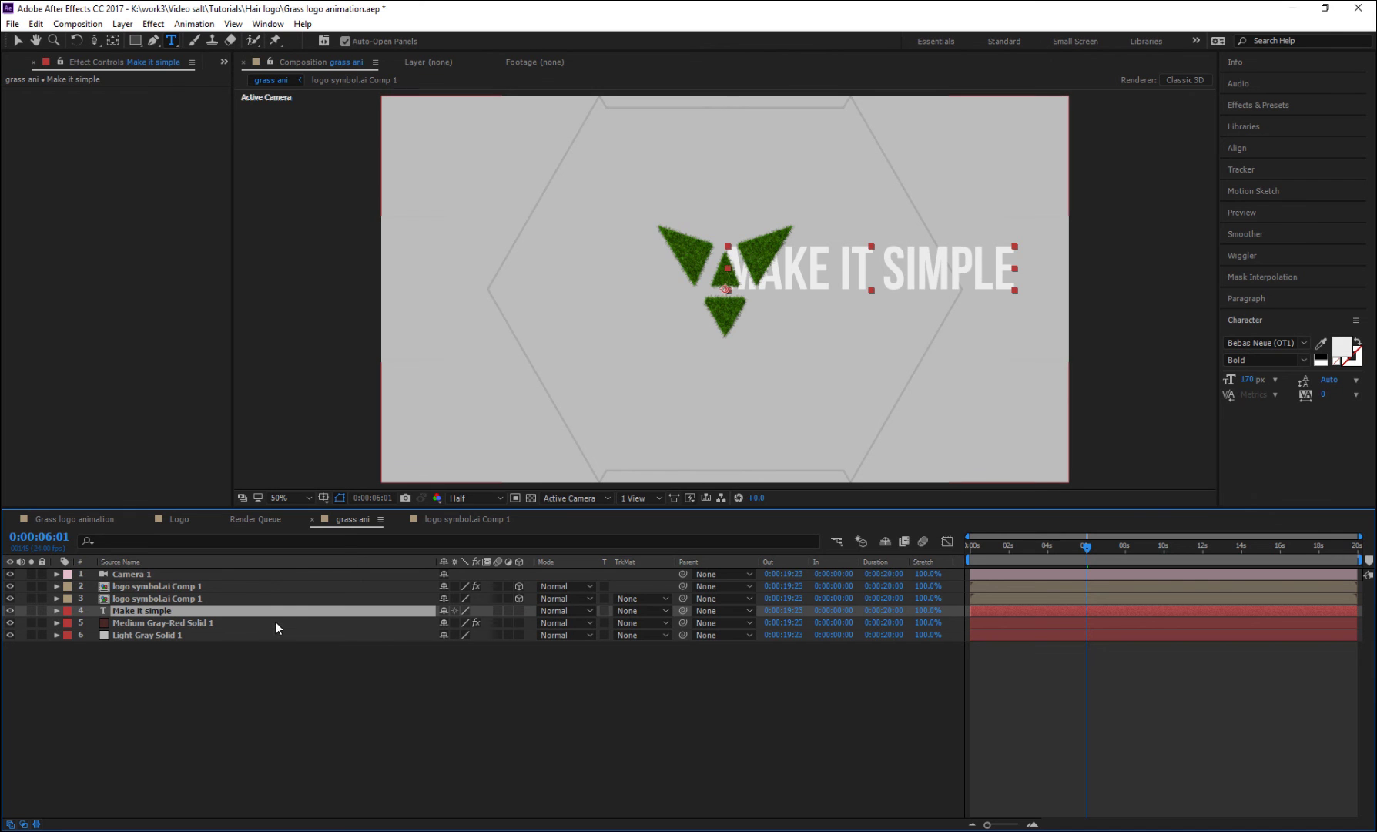
click(520, 611)
click(17, 40)
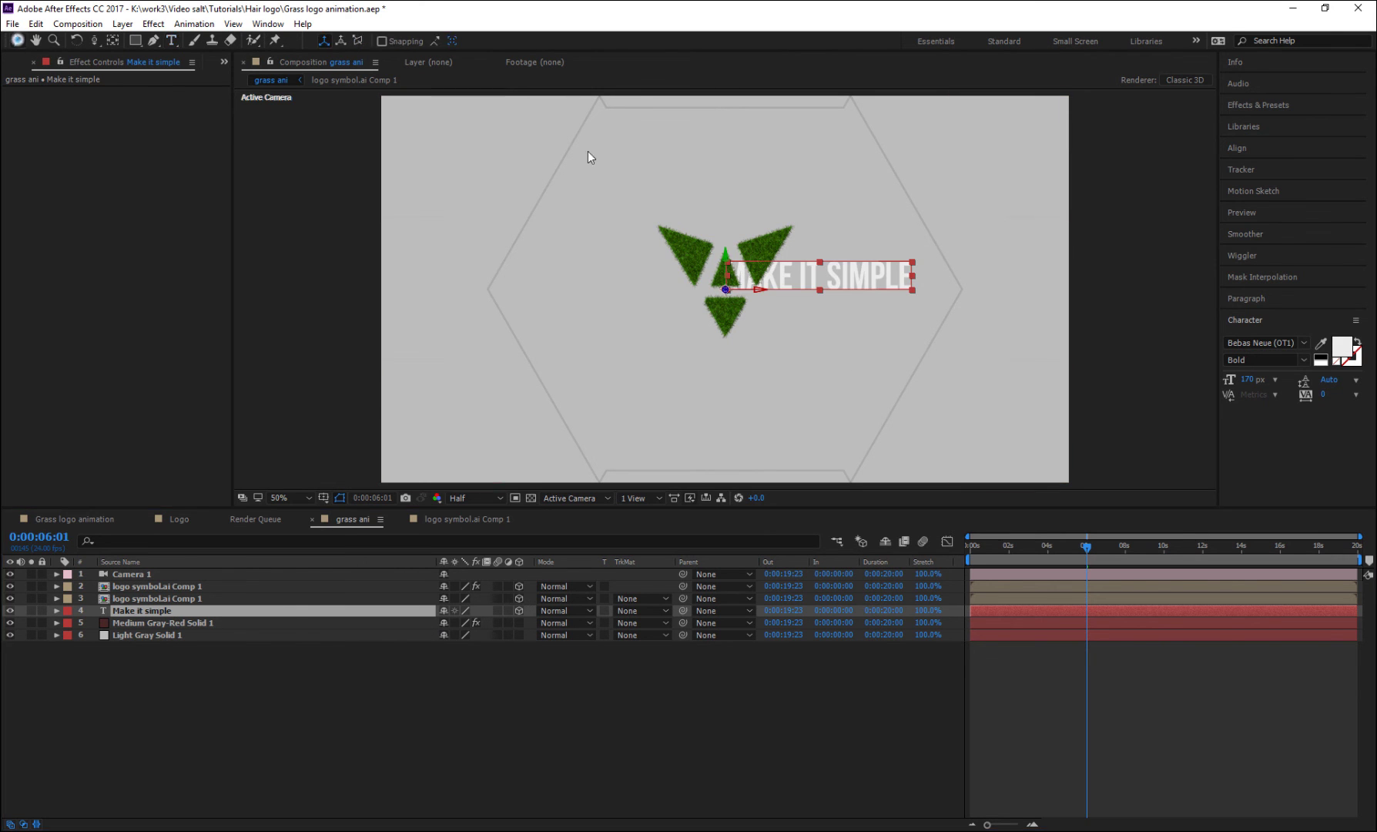
drag(784, 277, 694, 360)
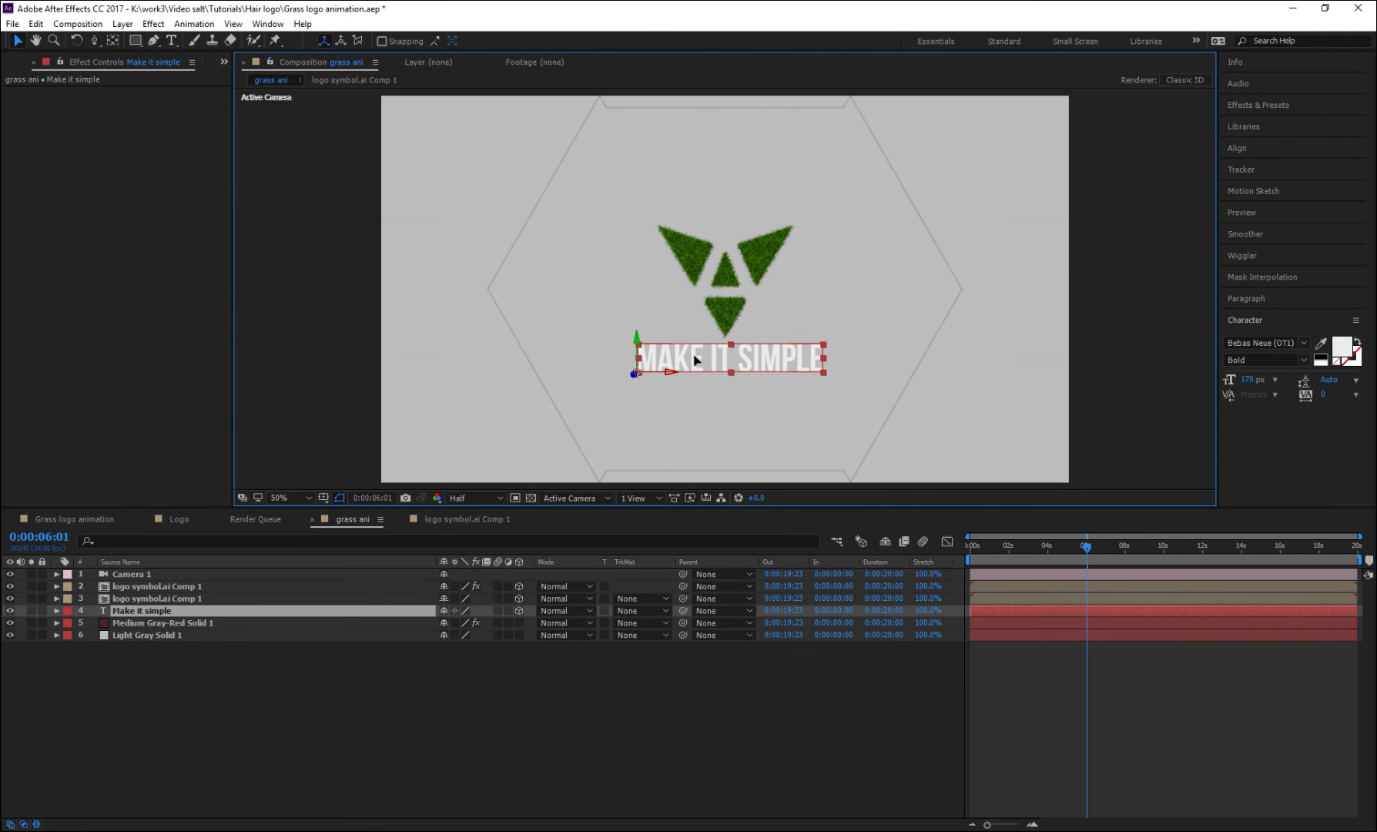
- Preview the animation from the start to check the text against the grass logo
click(1076, 546)
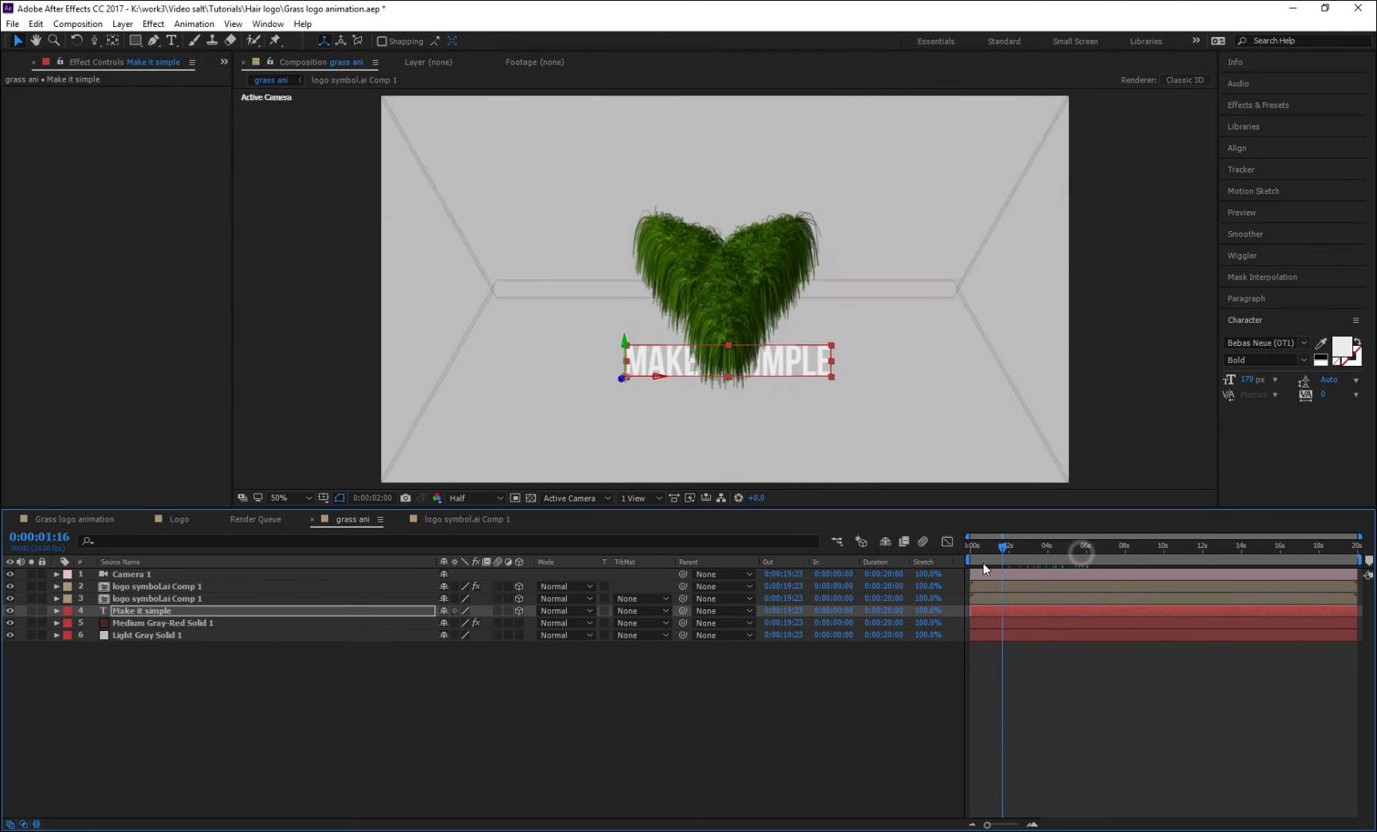
key(Home)
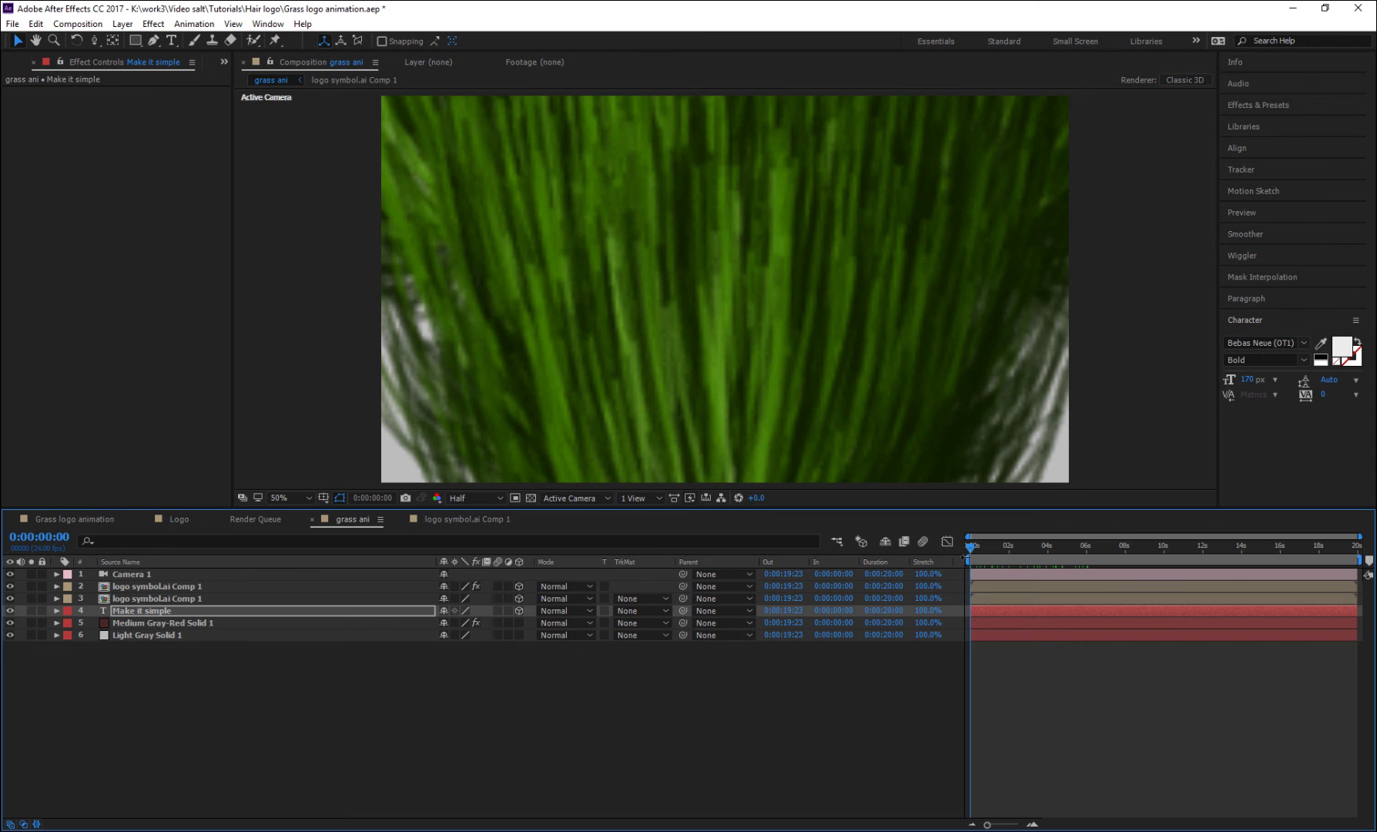
key(space)
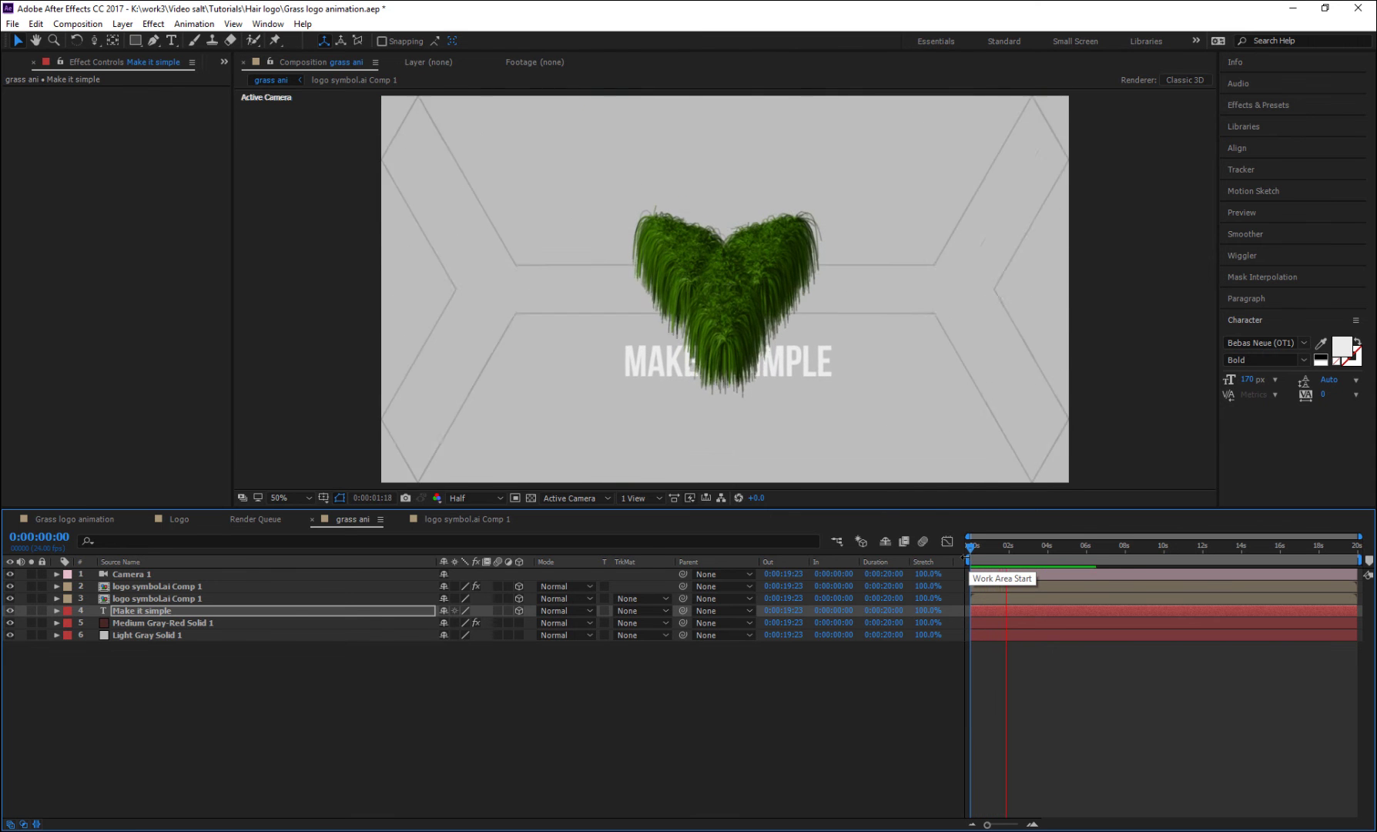
key(space)
- Move the text layer above both logo layers and play the animation from the start
drag(169, 610, 177, 582)
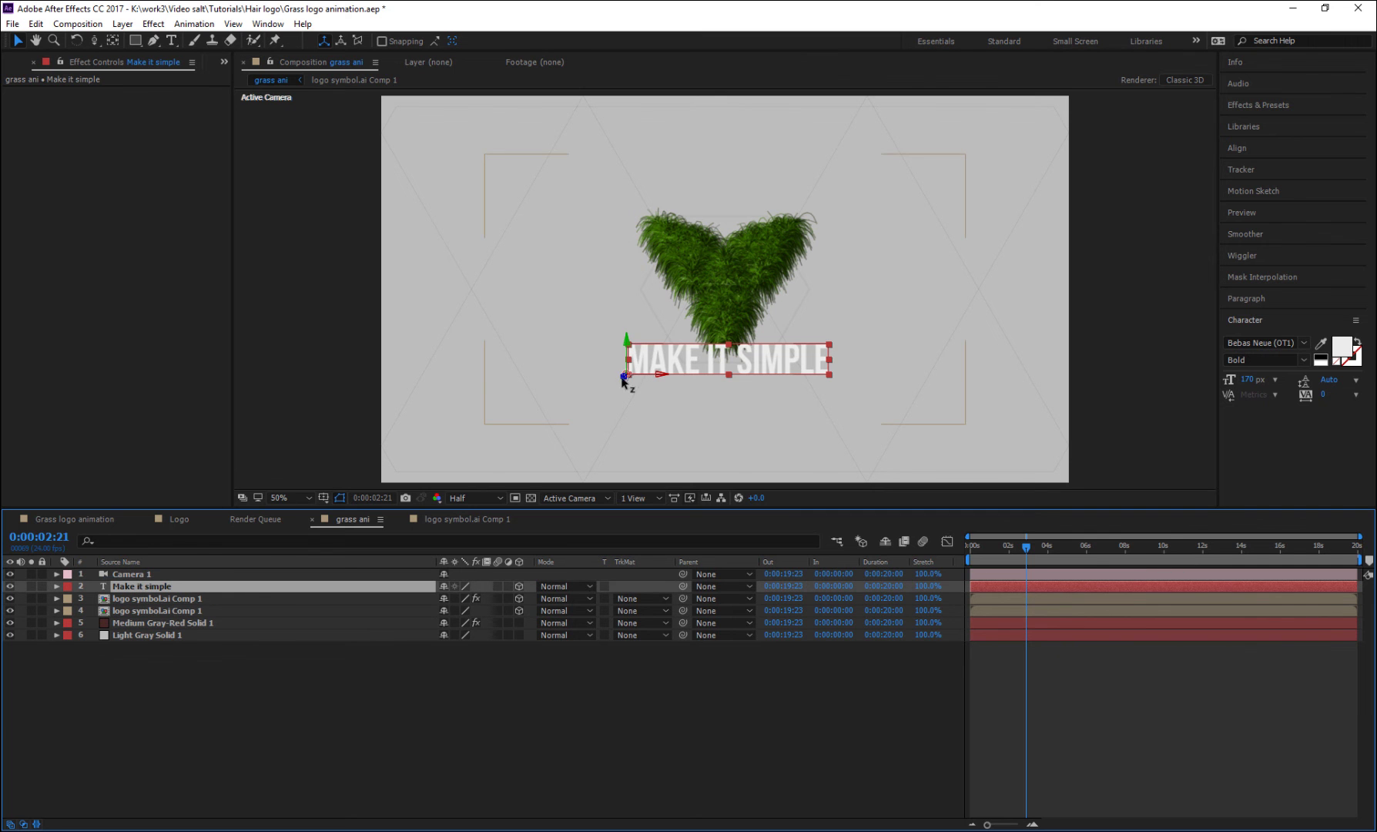
key(Home)
key(space)
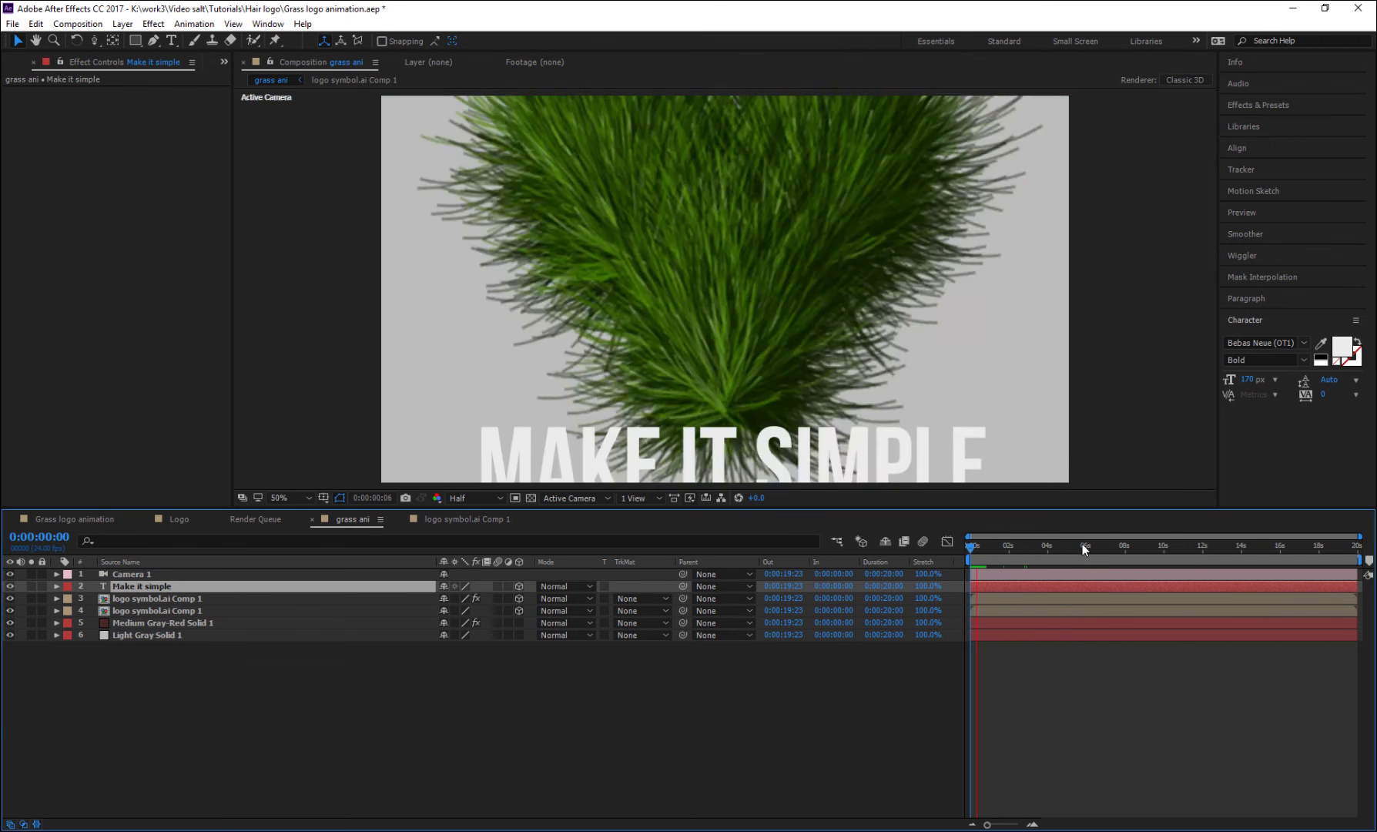
key(space)
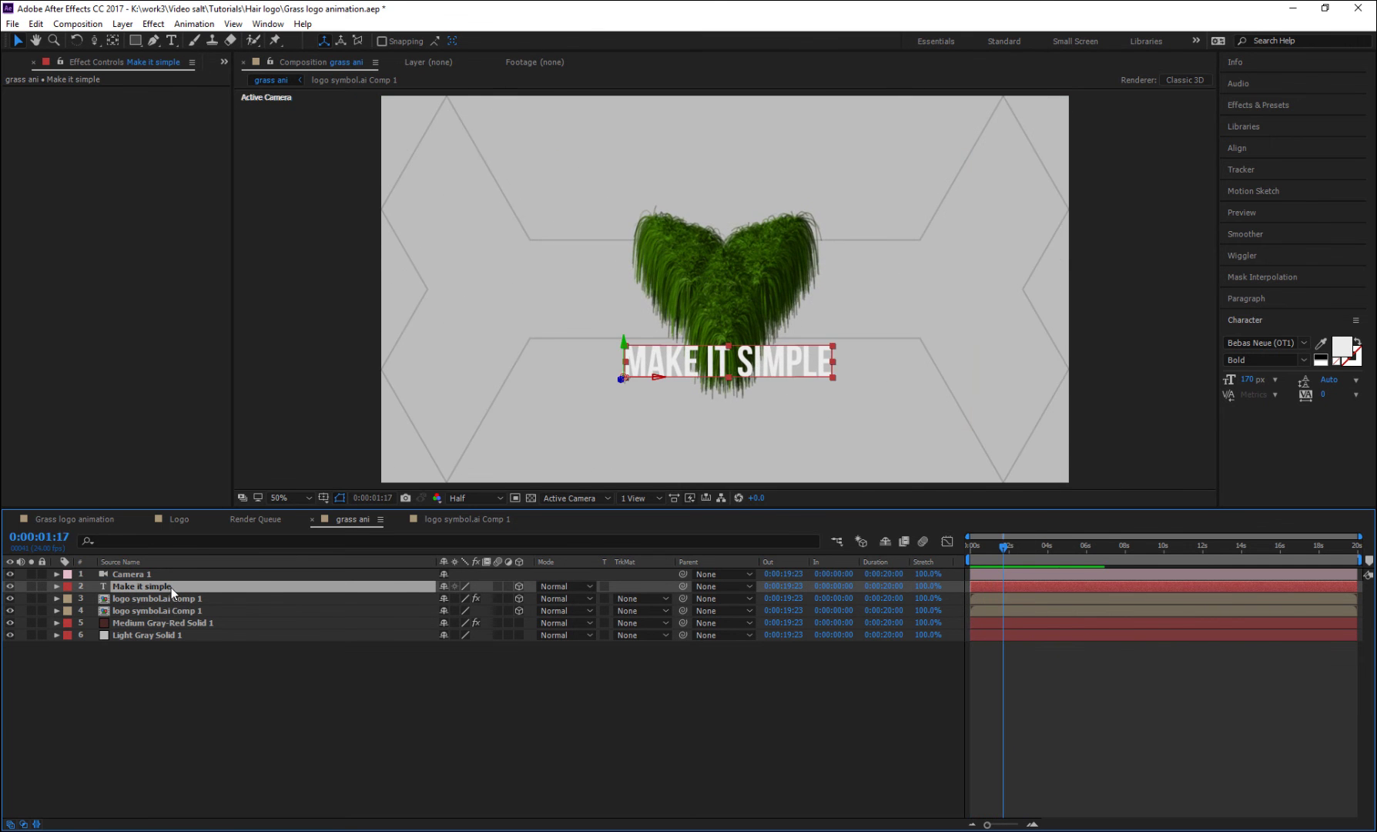
key(apostrophe)
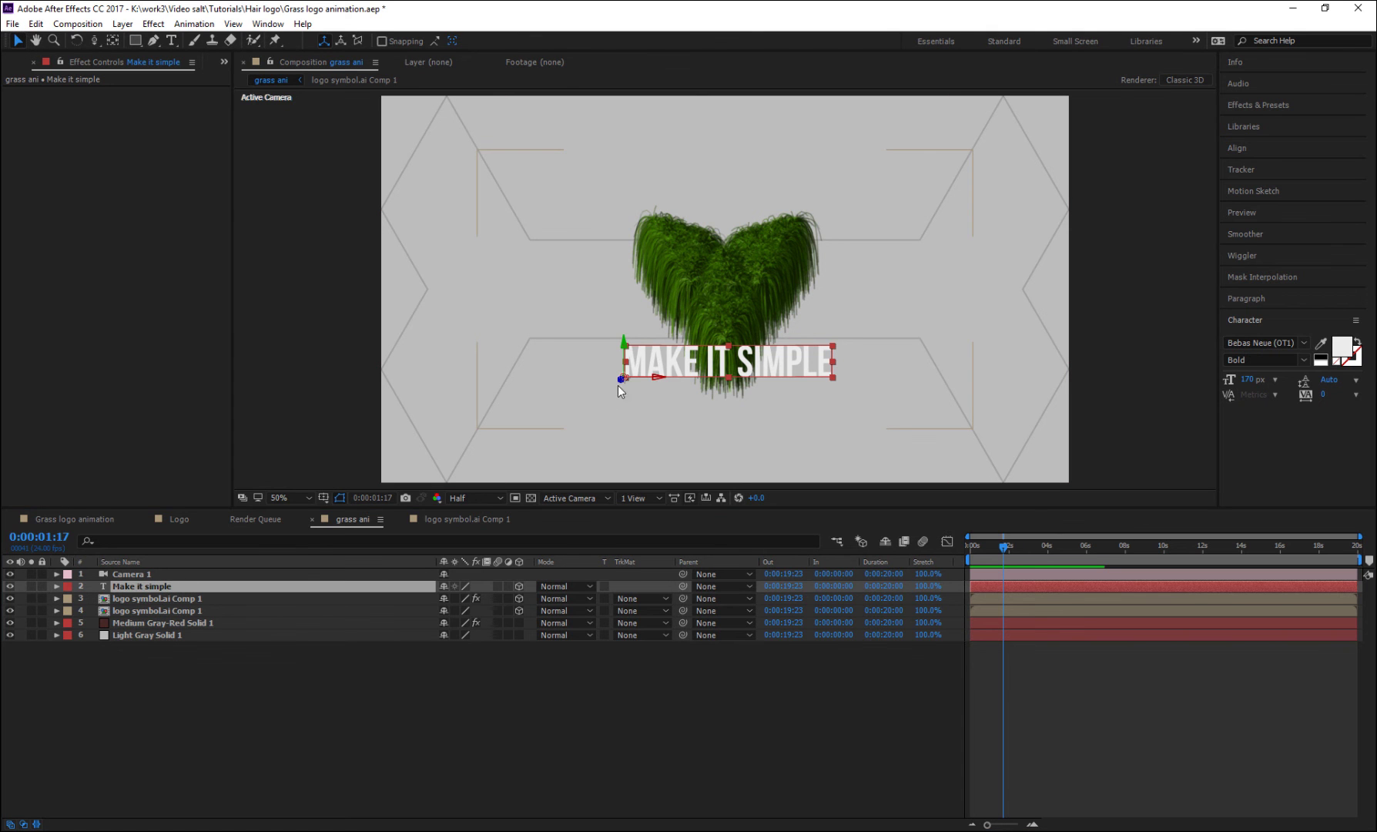
- Bring the 3D text layer closer to the camera and lower beneath the grass logo, checking its placement by playing the animation
drag(622, 379, 431, 401)
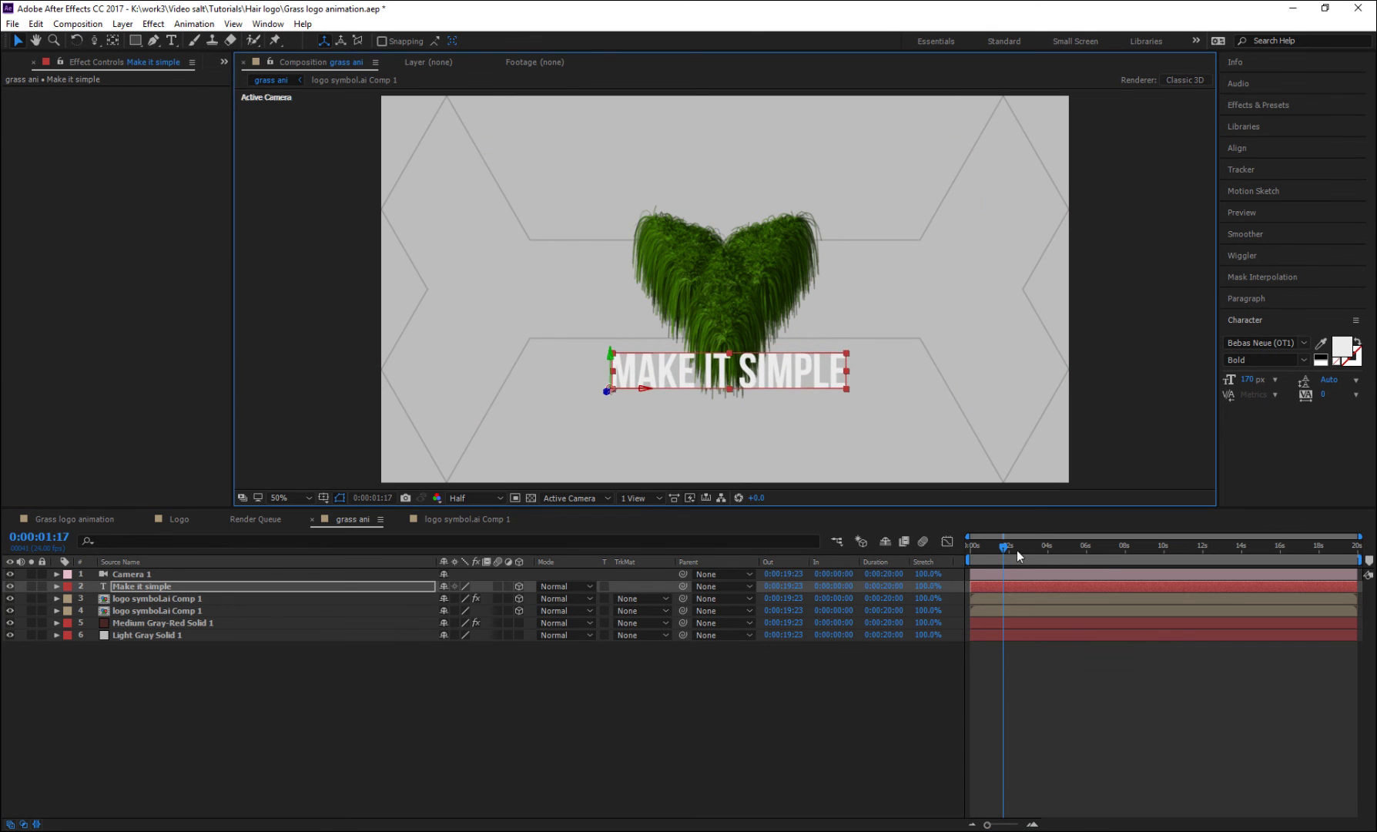
key(space)
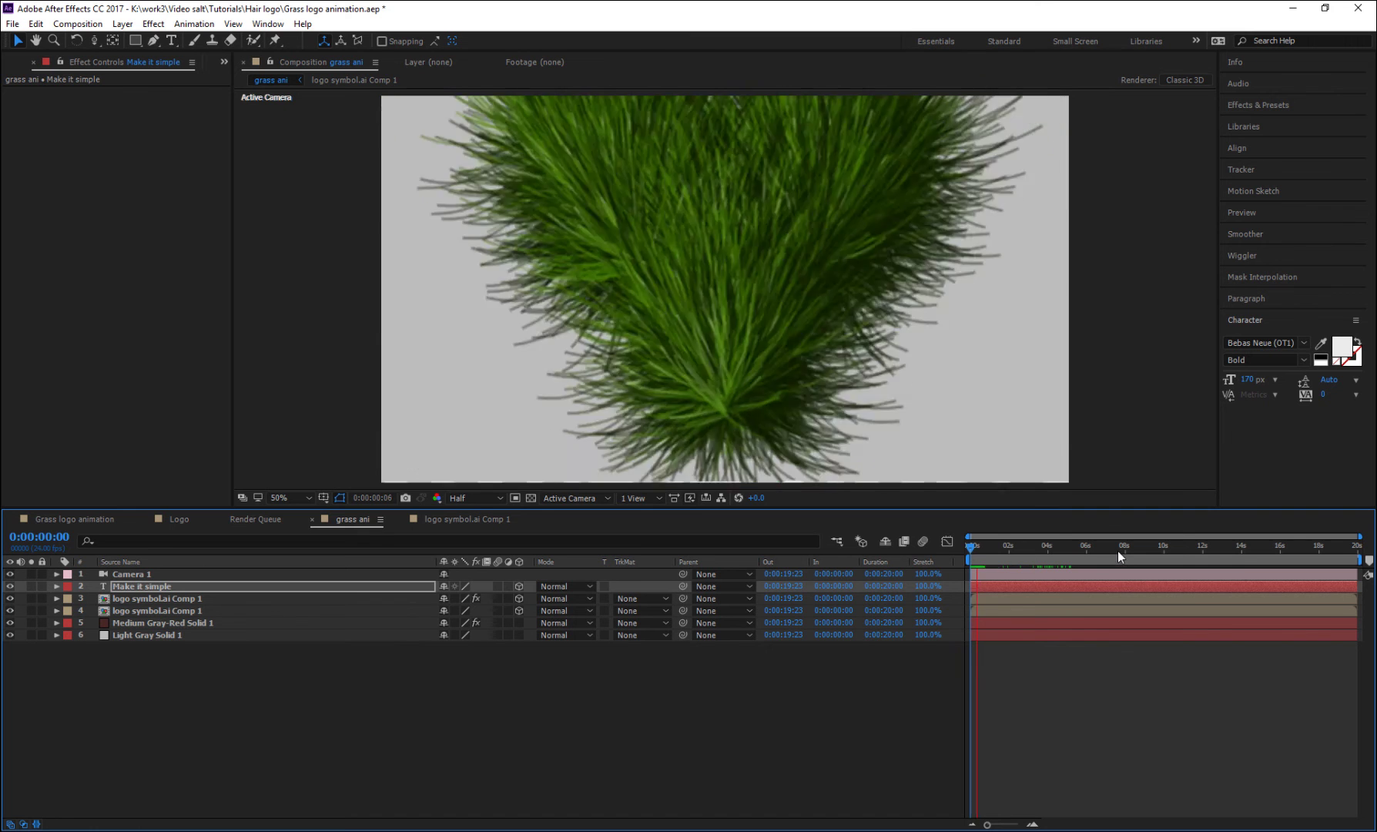
click(740, 376)
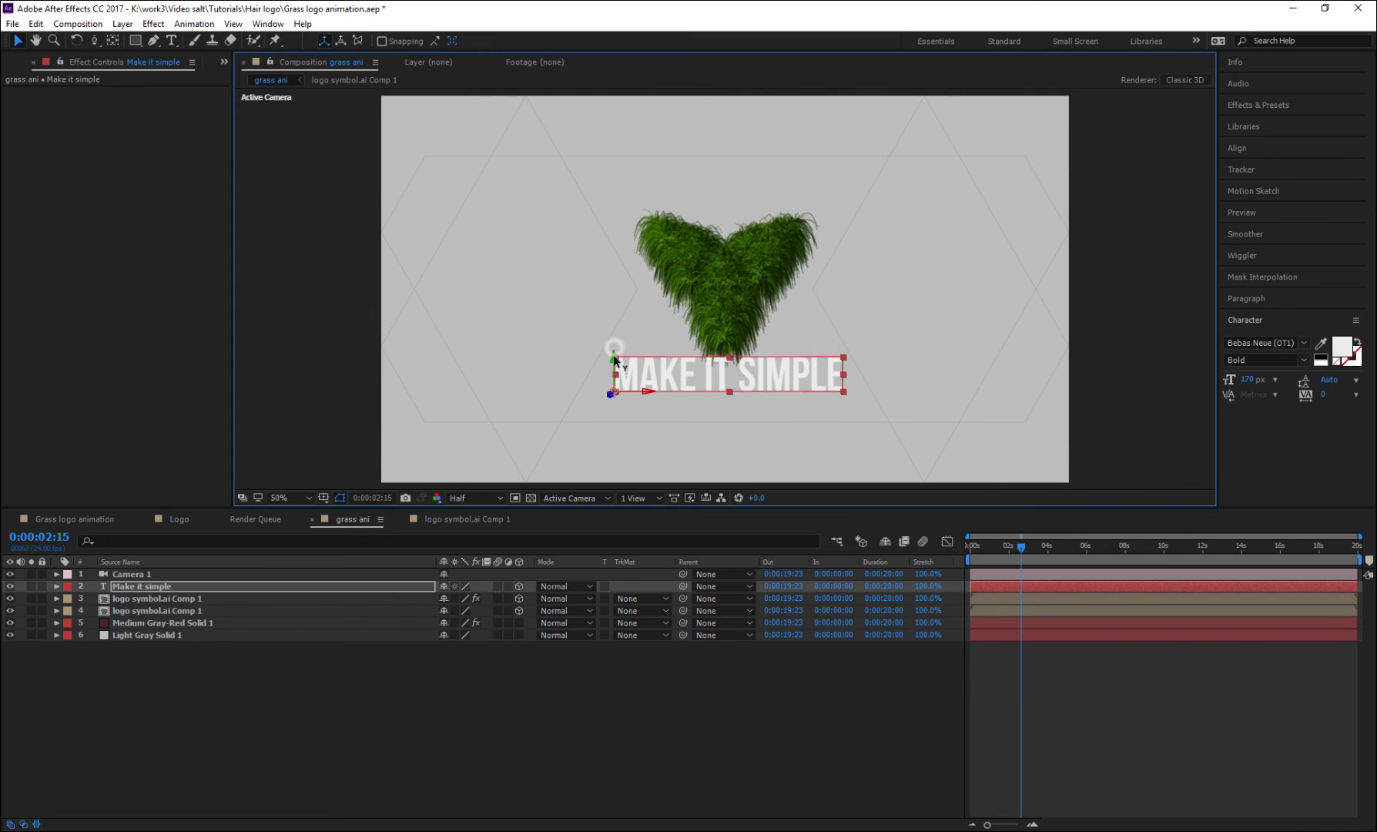
drag(1007, 550, 977, 559)
key(space)
key(space)
- Apply the Fade Up Characters preset from the Animate In text presets to the "Make it simple" layer at 0:00:02:06
click(1253, 104)
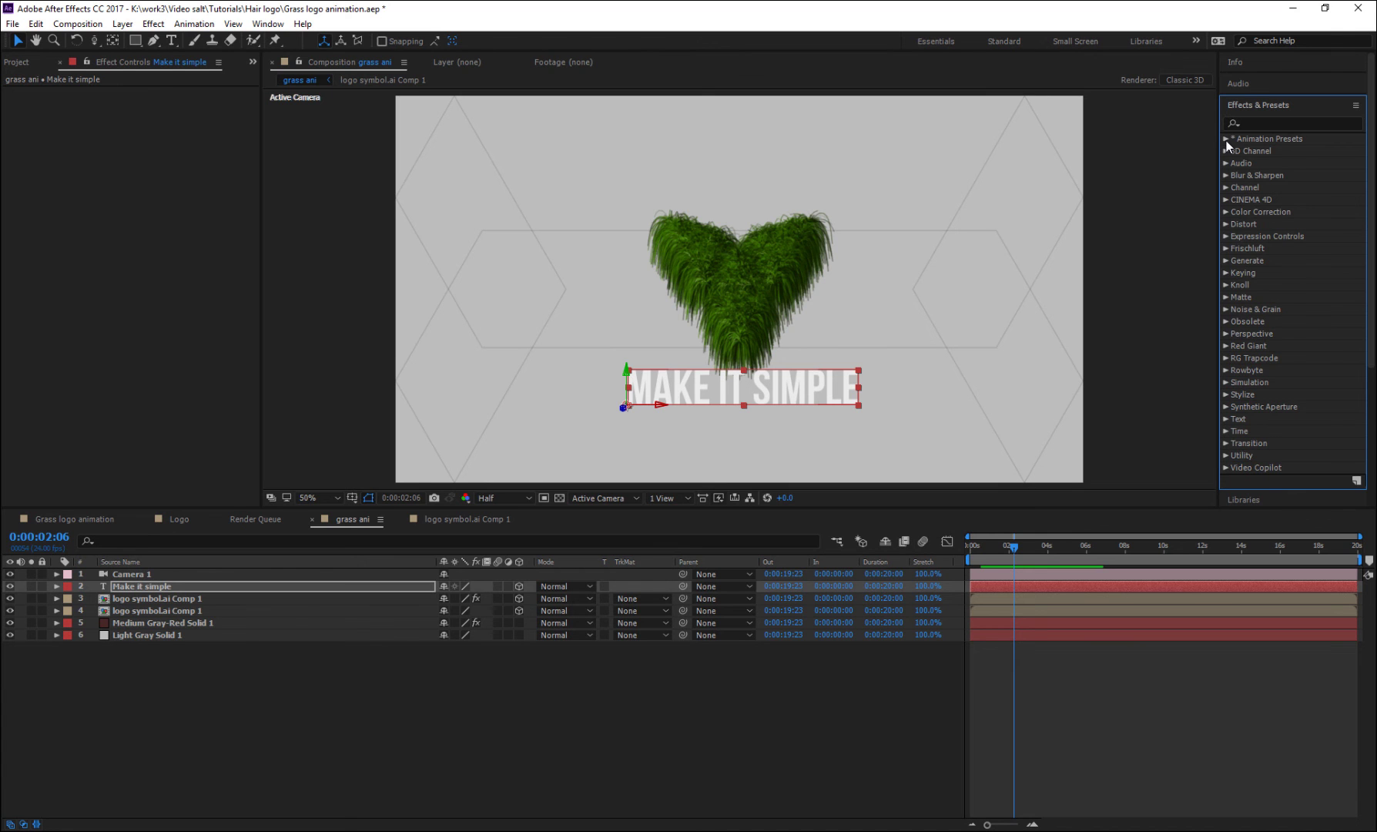
click(1226, 140)
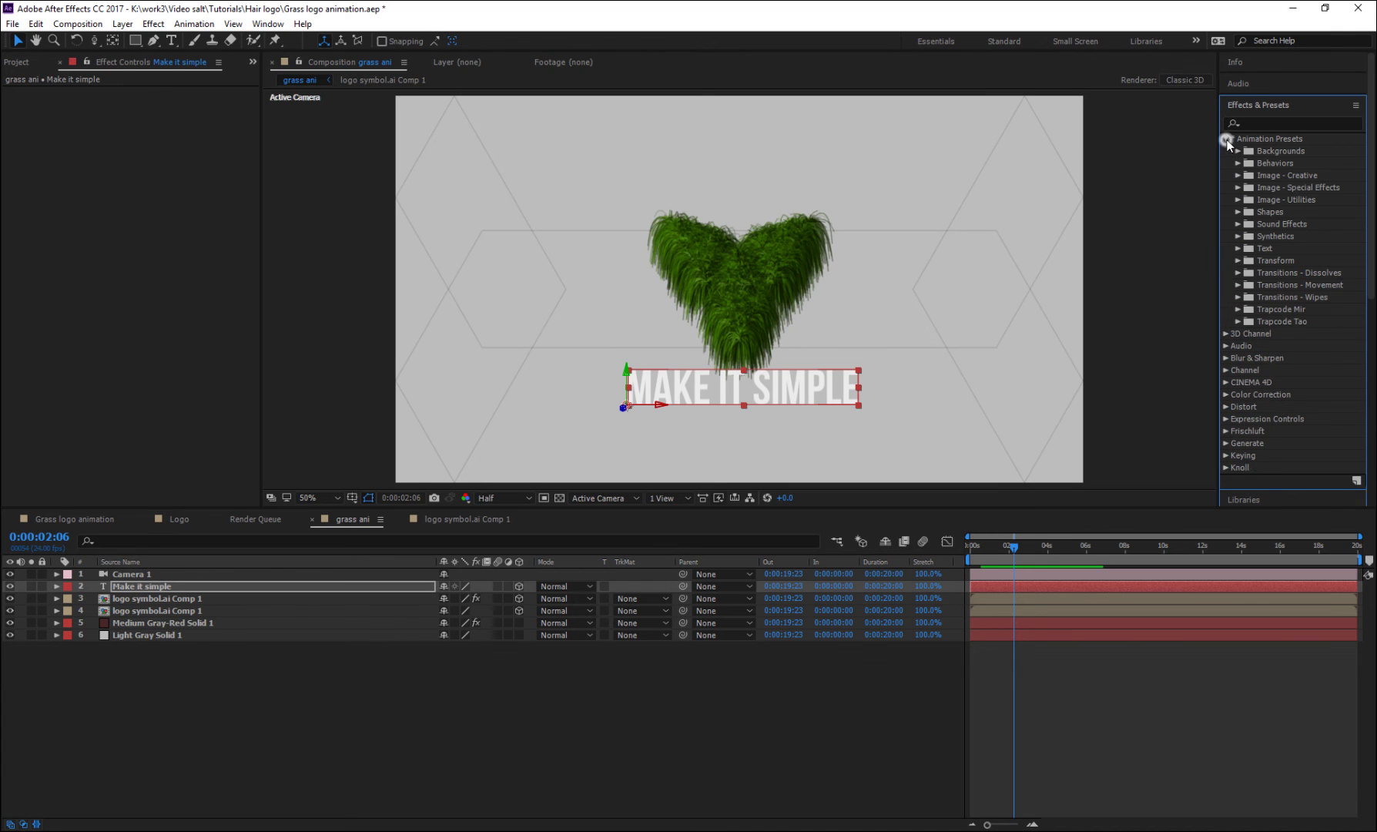
click(1238, 248)
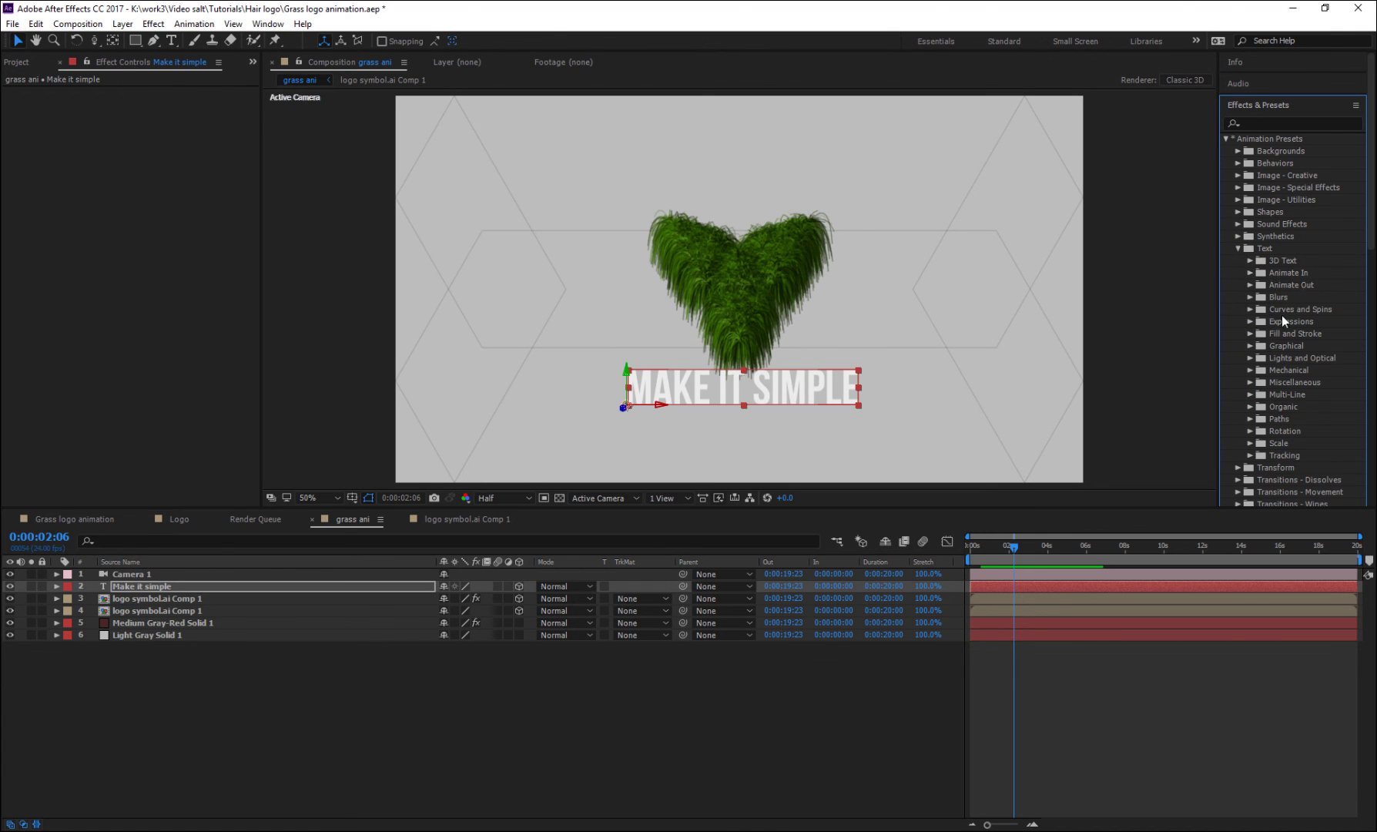
click(1251, 273)
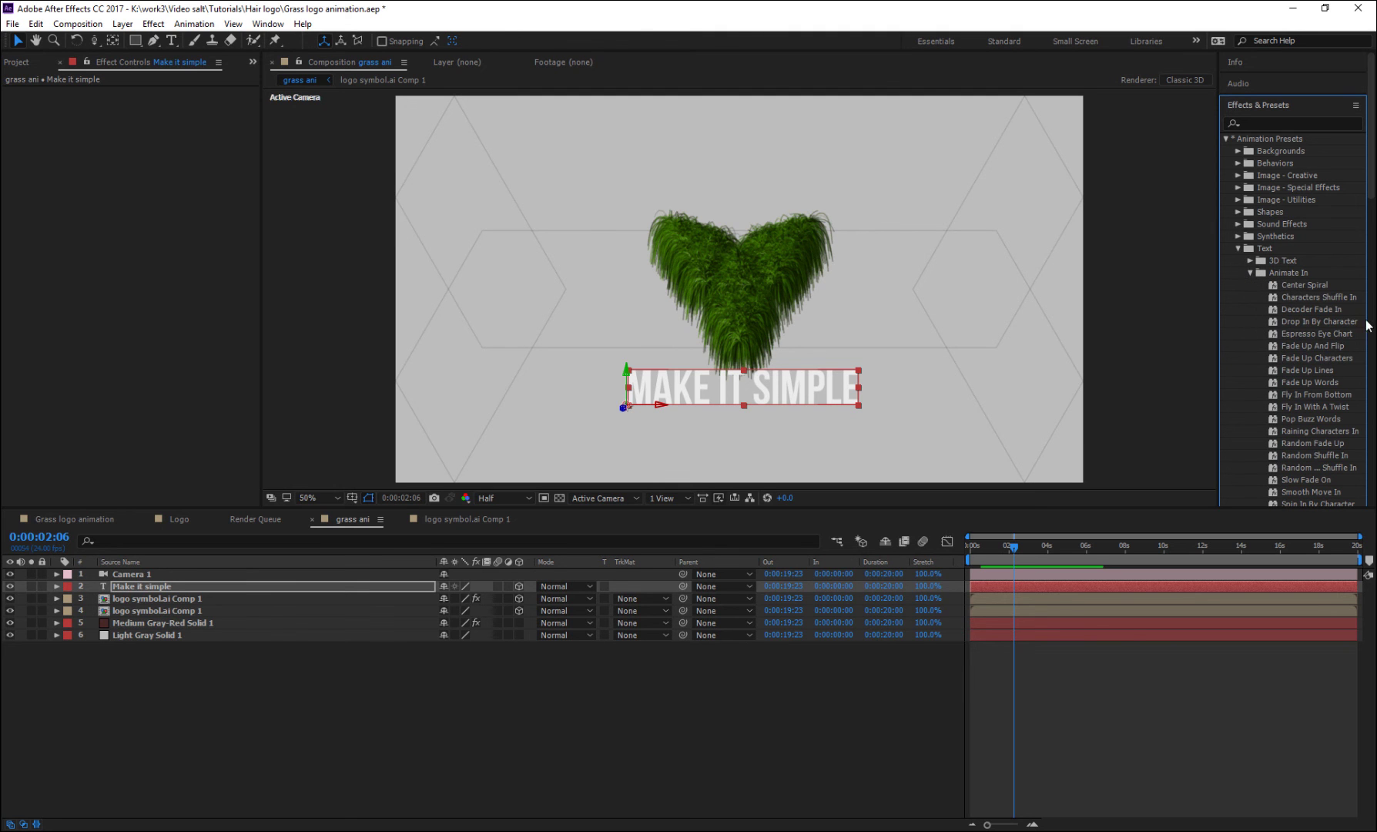
scroll(1343, 338, down, 4)
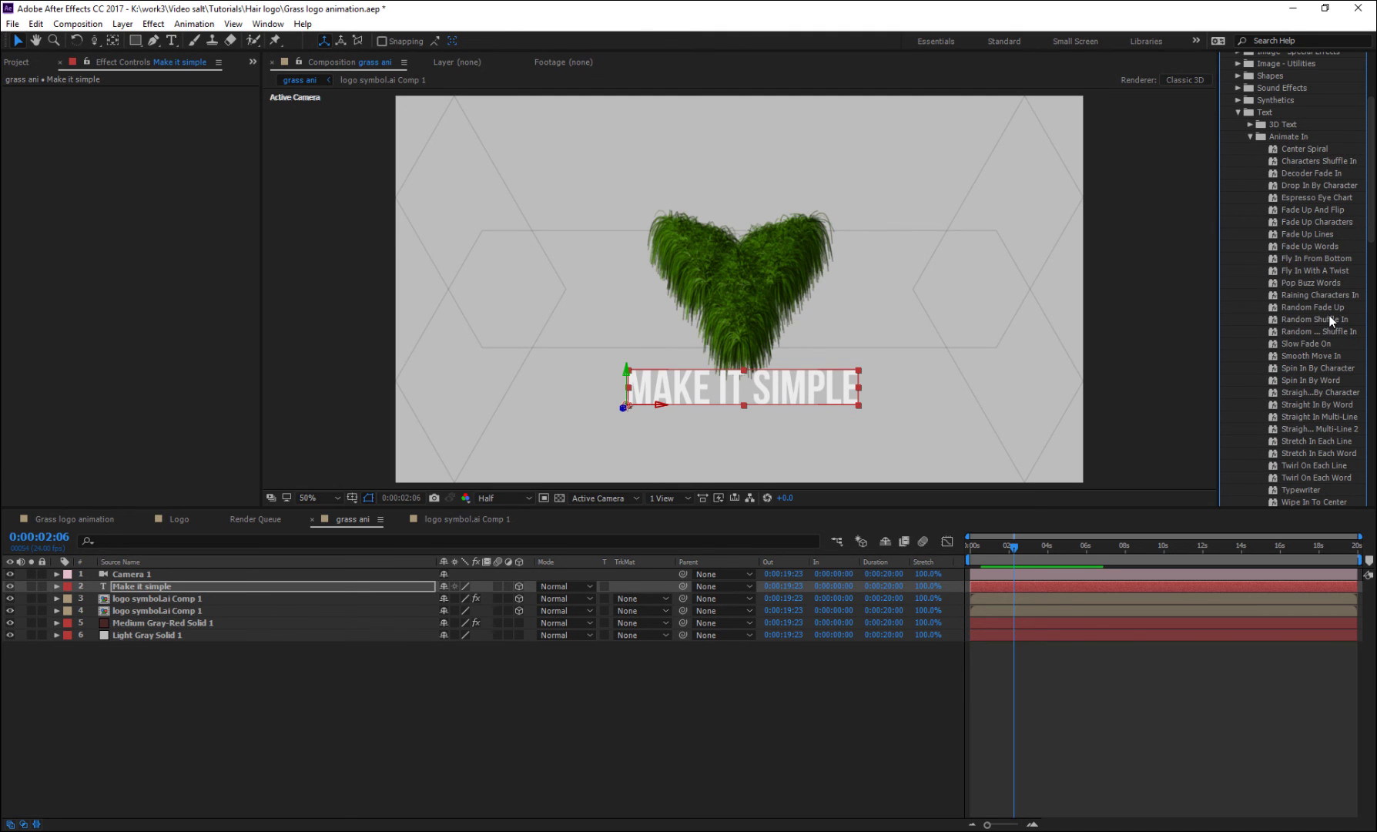
double_click(1328, 222)
- Play the animation from 0:00:00:11 to check the fade-in timing of the tagline text
click(1023, 589)
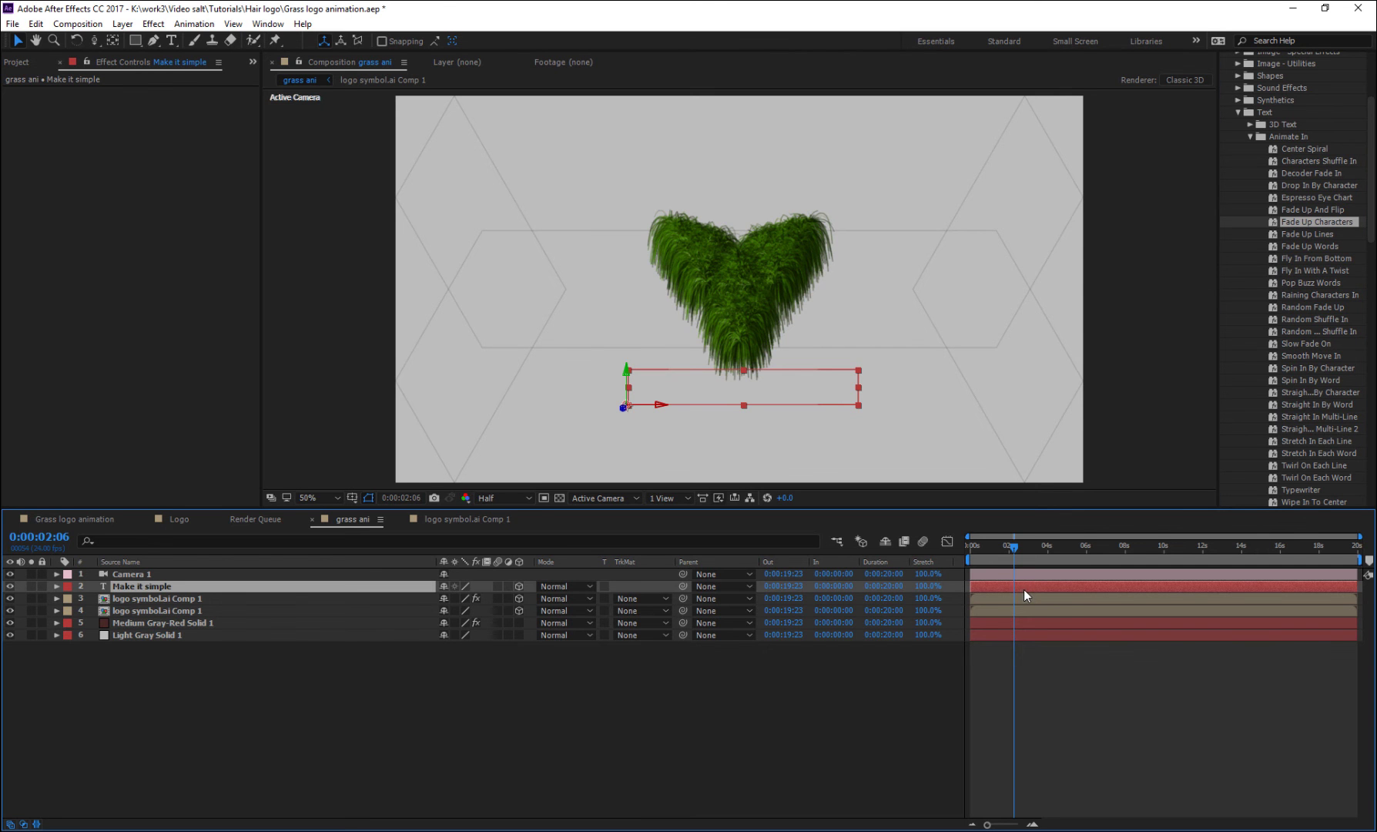
drag(1006, 560, 994, 560)
key(space)
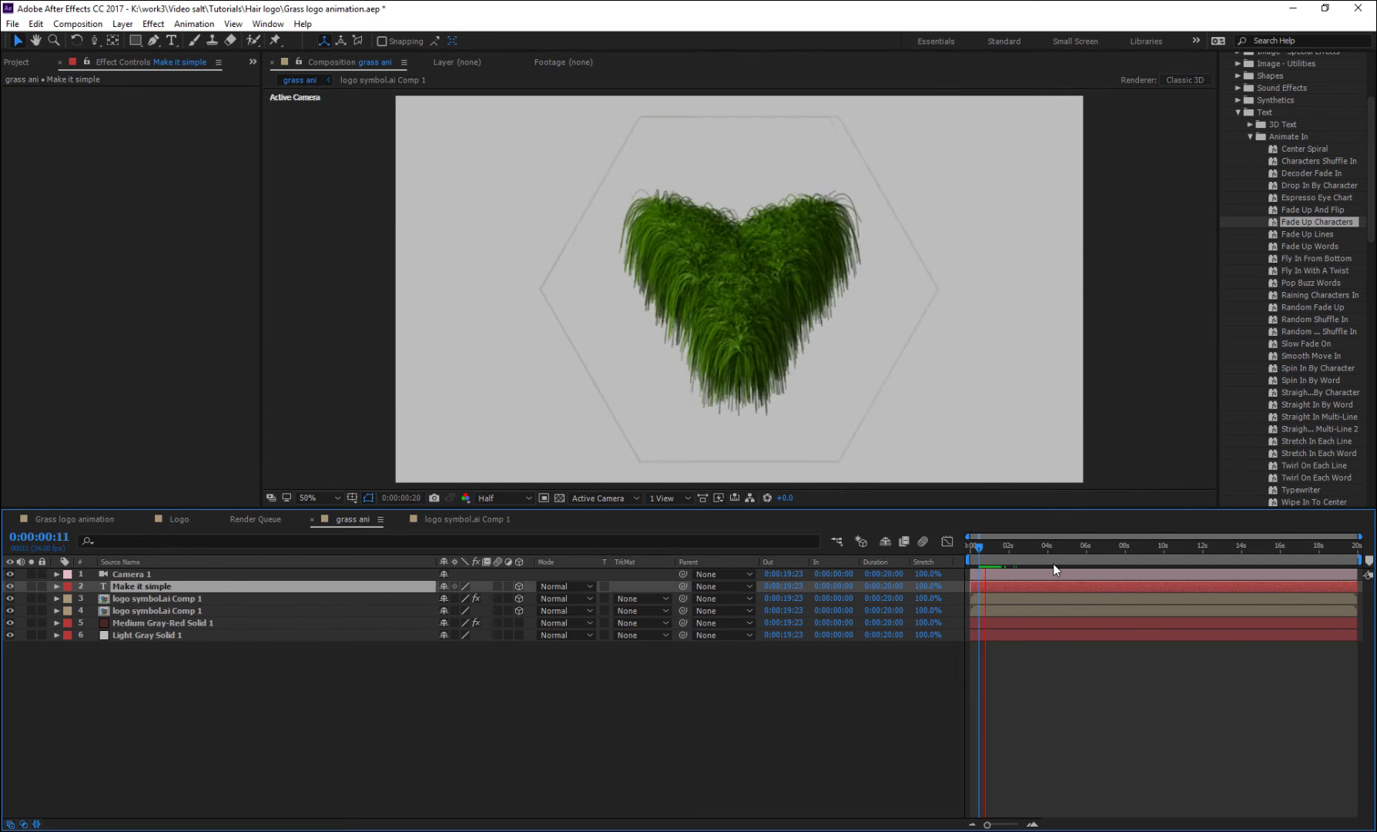